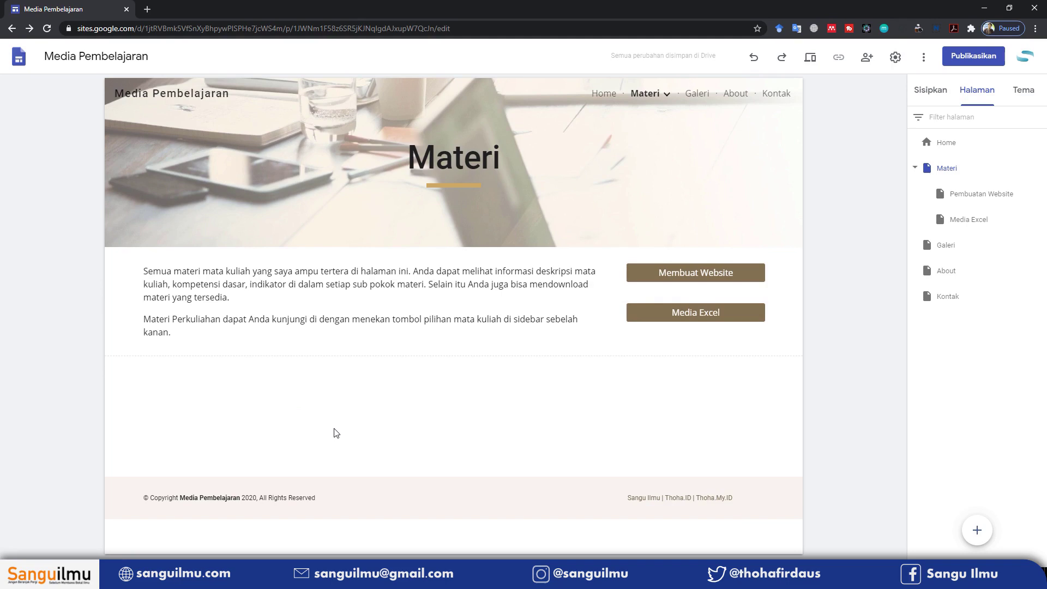
Open the Pembuatan Website subpage from the Materi navigation menu
mouse_move(669, 101)
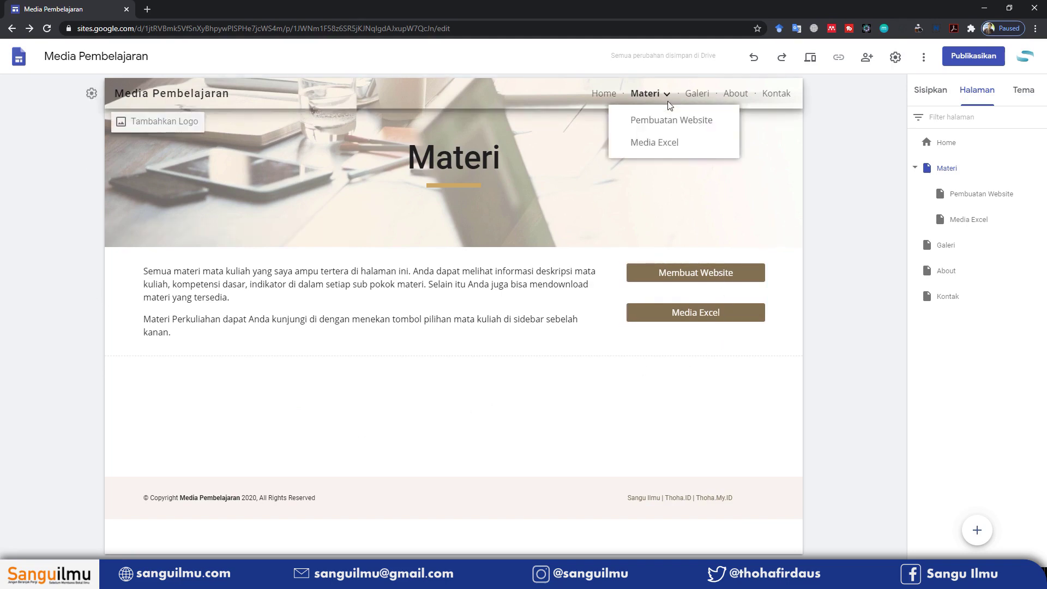
click(669, 121)
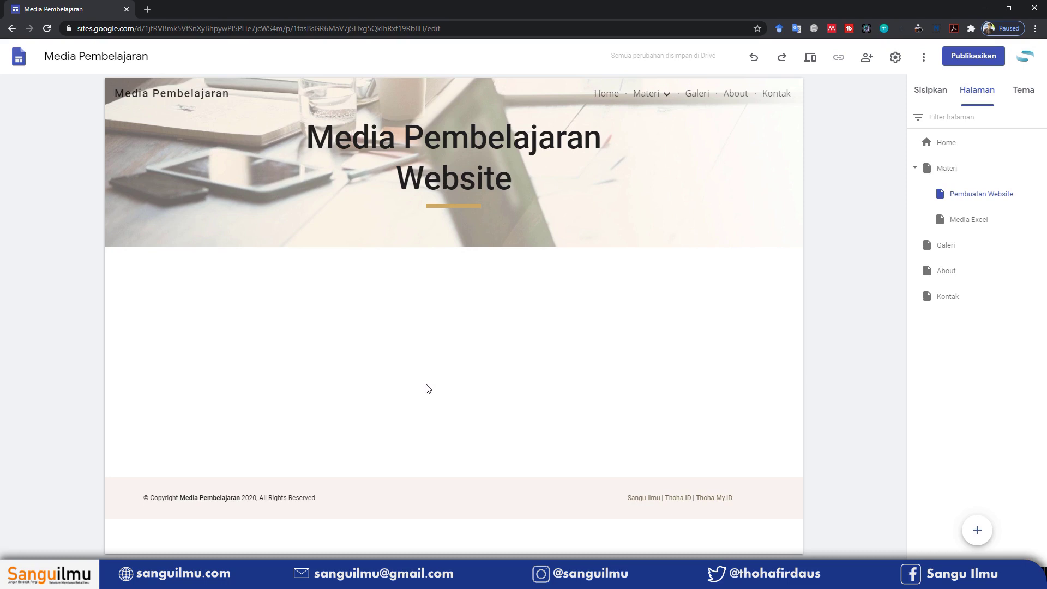
Paste a centred sentence on website learning media's general function under the 'Media Pembelajaran Website' title
click(526, 180)
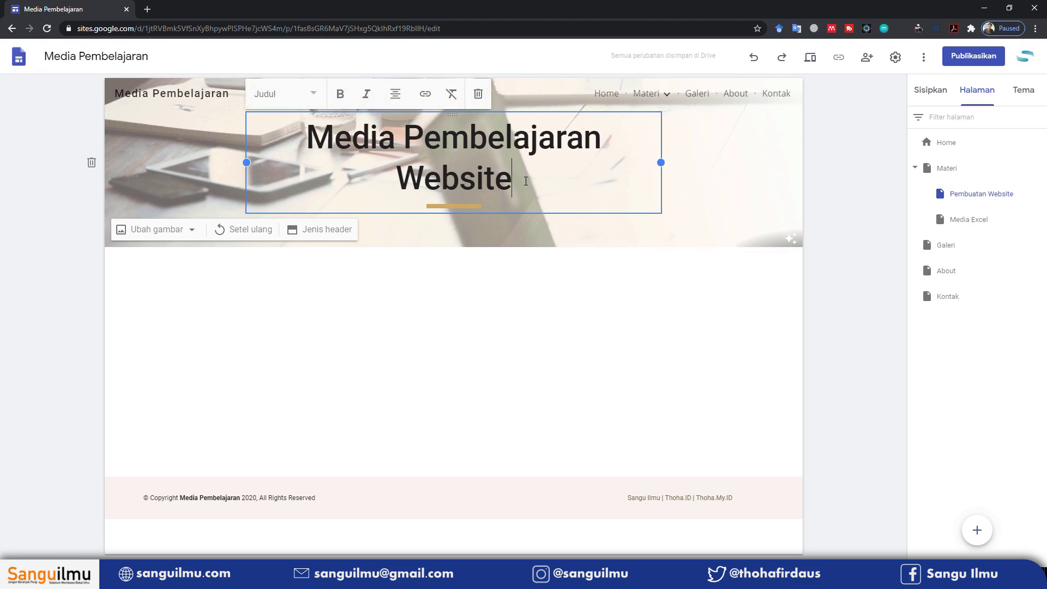
key(Return)
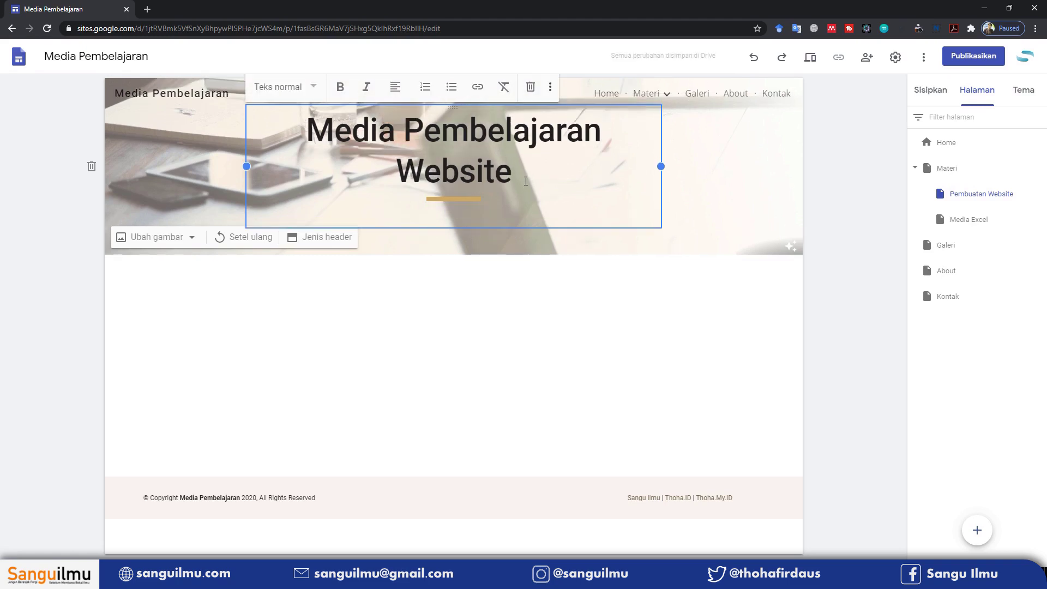
text(Fungsi umum media pembelajaran website adalah sebagai pembawa pesan dari guru ke murid dalam rangka mencapai tujuan pembelajaran.)
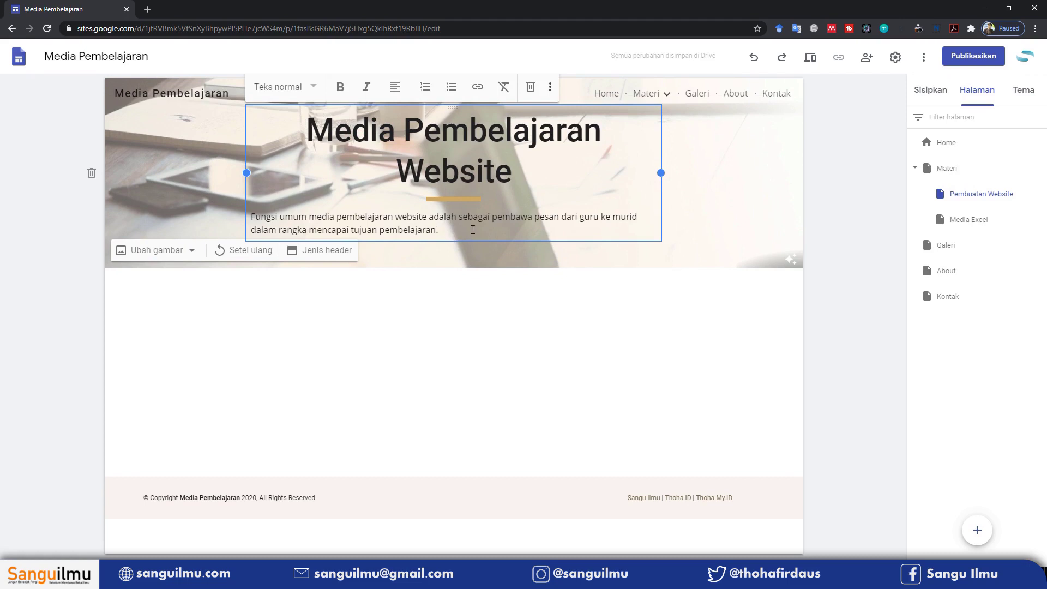
click(396, 86)
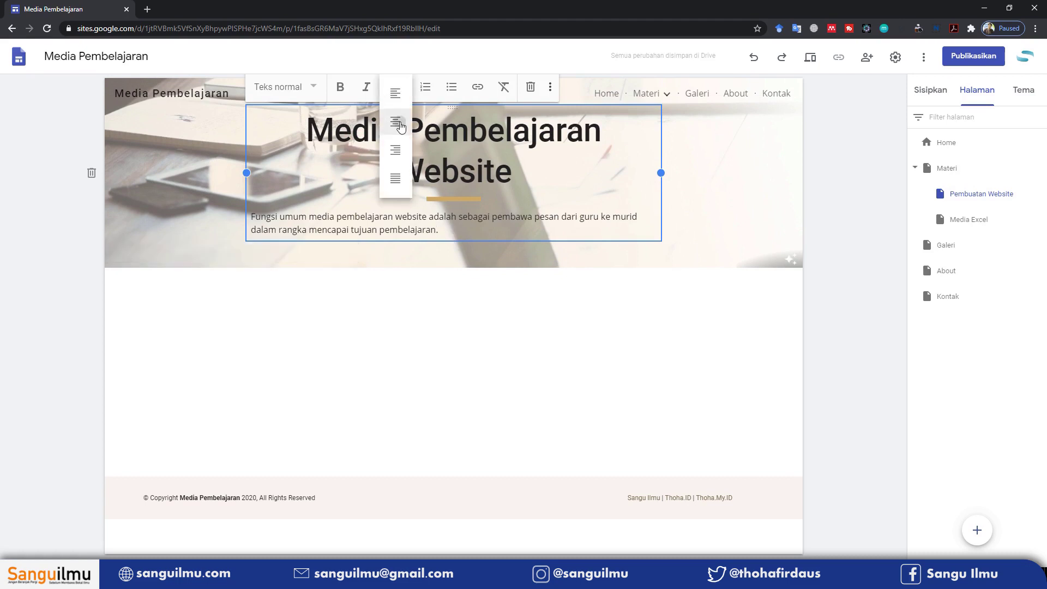
click(401, 126)
click(432, 358)
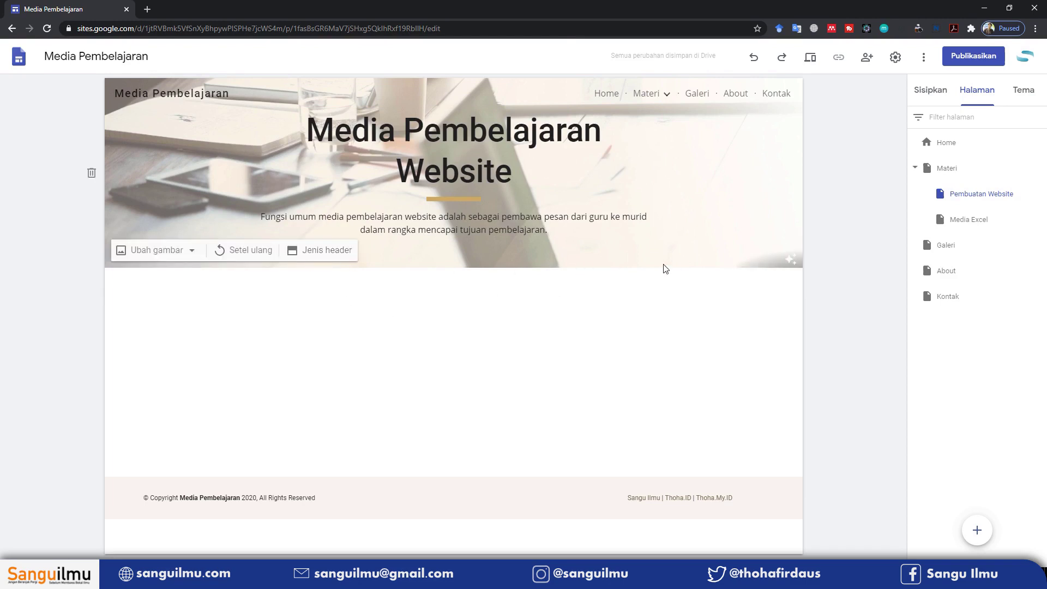
Insert a text box reading 'Pembuatan Google Sites', styled as a centred Judul heading
click(930, 92)
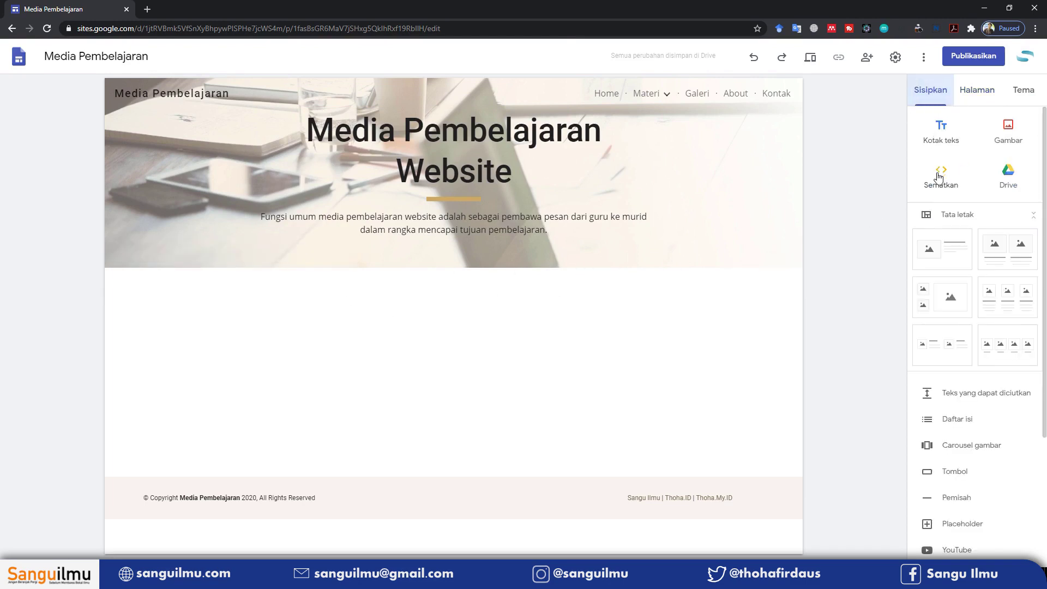
click(943, 133)
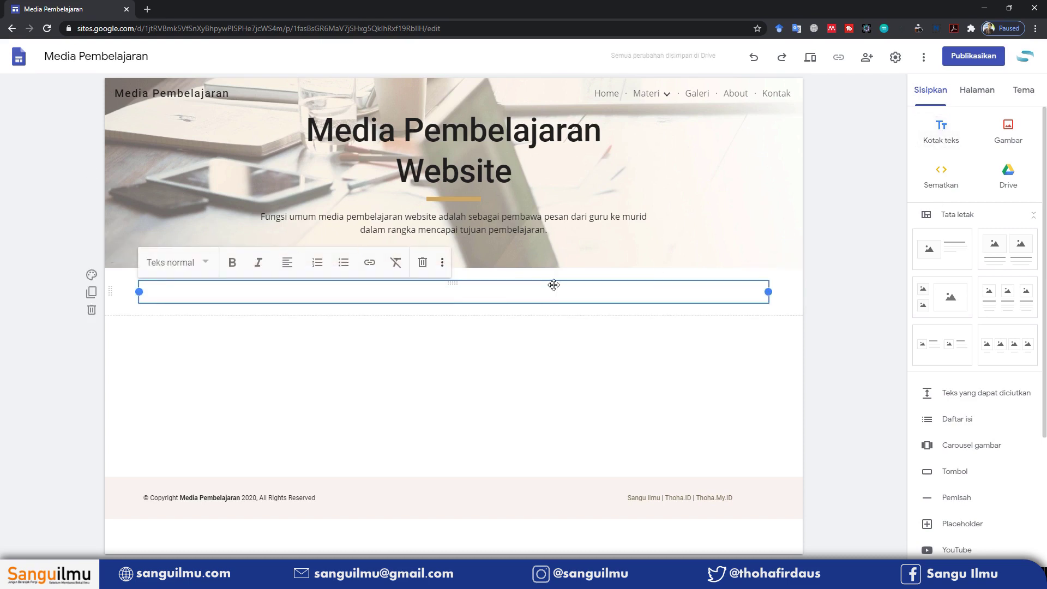
text(Pembuatan Go)
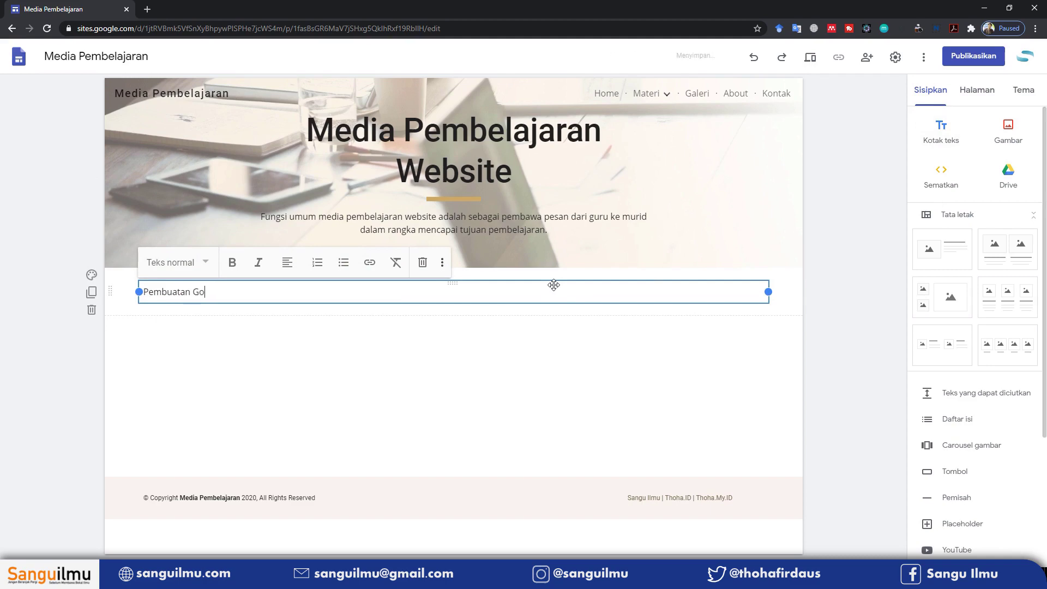
text(ogle Sites)
click(190, 292)
click(203, 264)
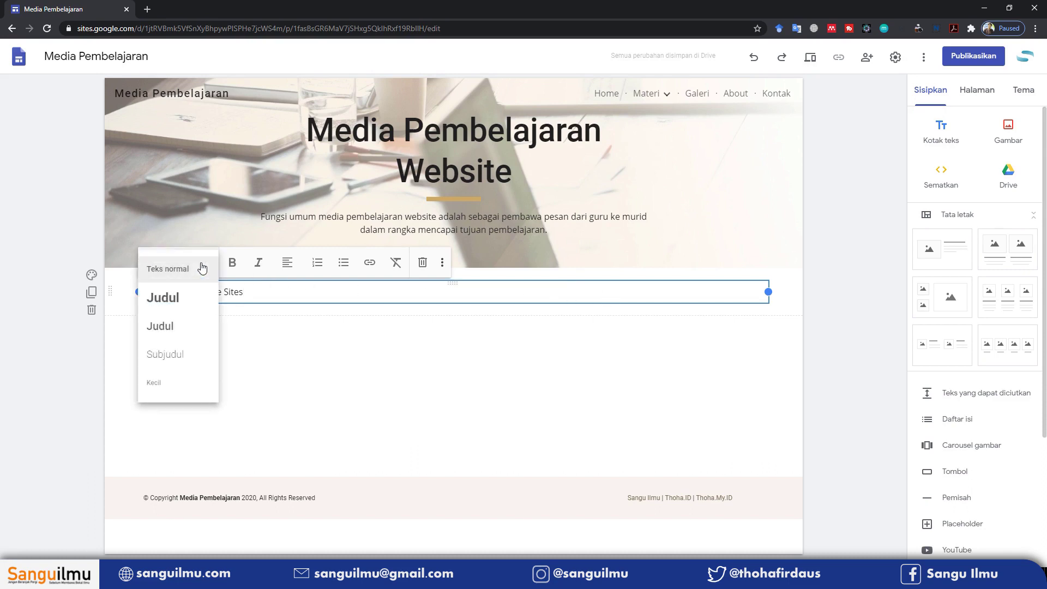
click(182, 300)
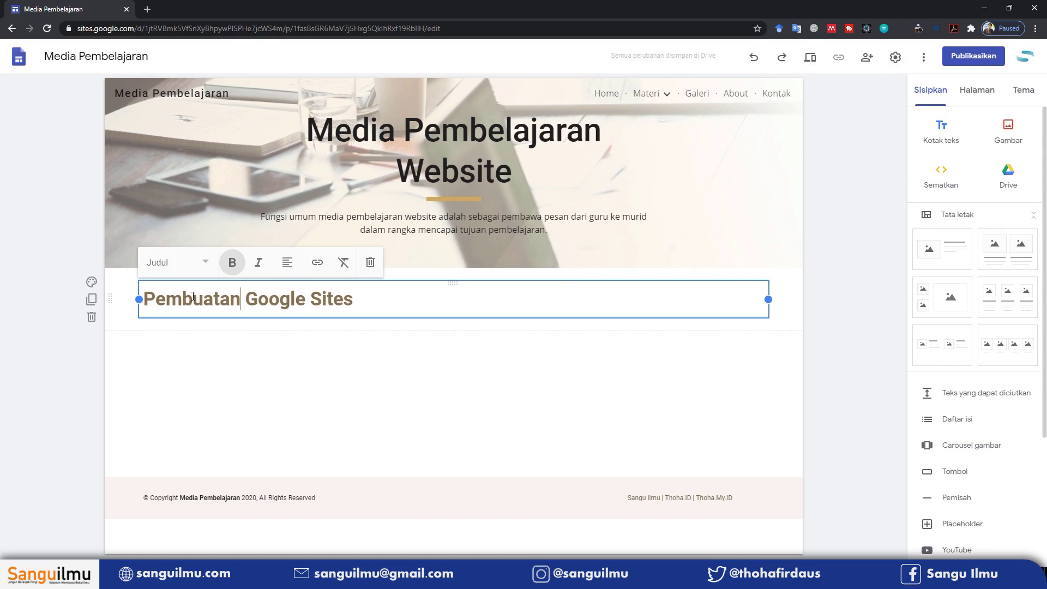
click(287, 262)
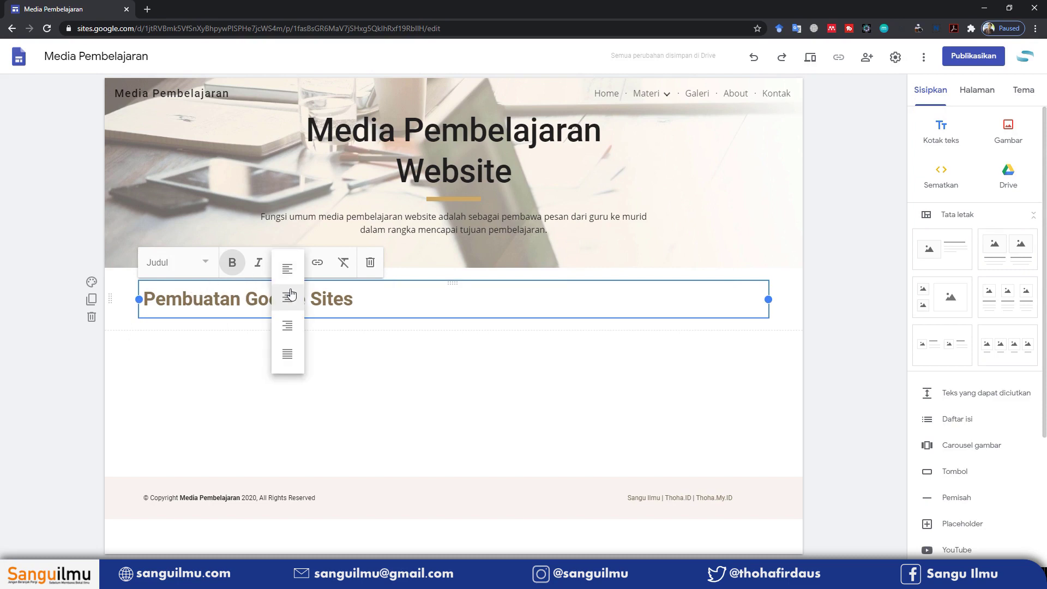
click(291, 299)
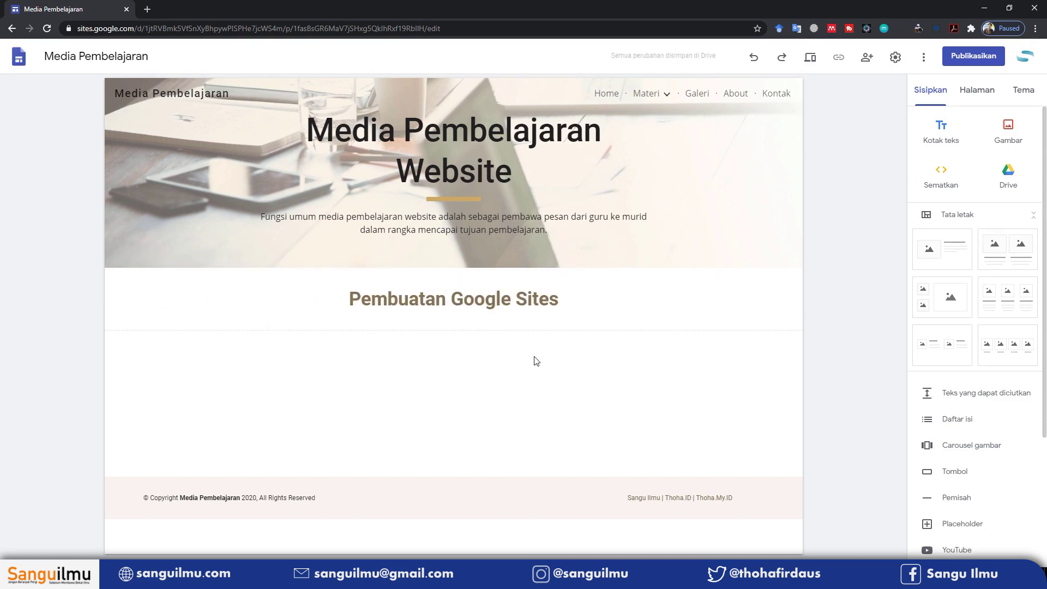
click(624, 336)
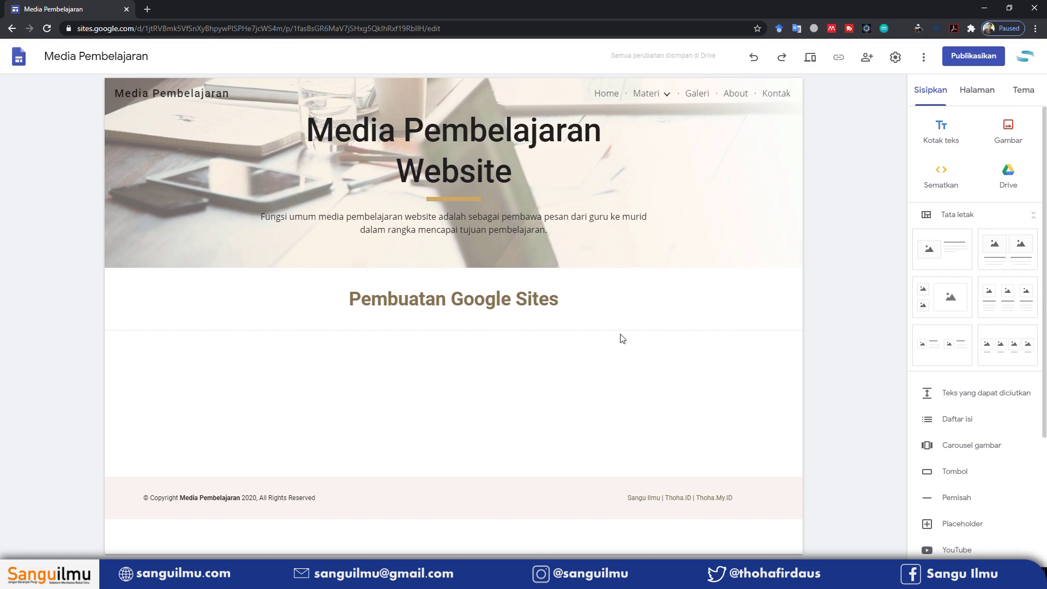
Paste a justified paragraph about Google Sites and its JotSpot origins below the heading
click(568, 301)
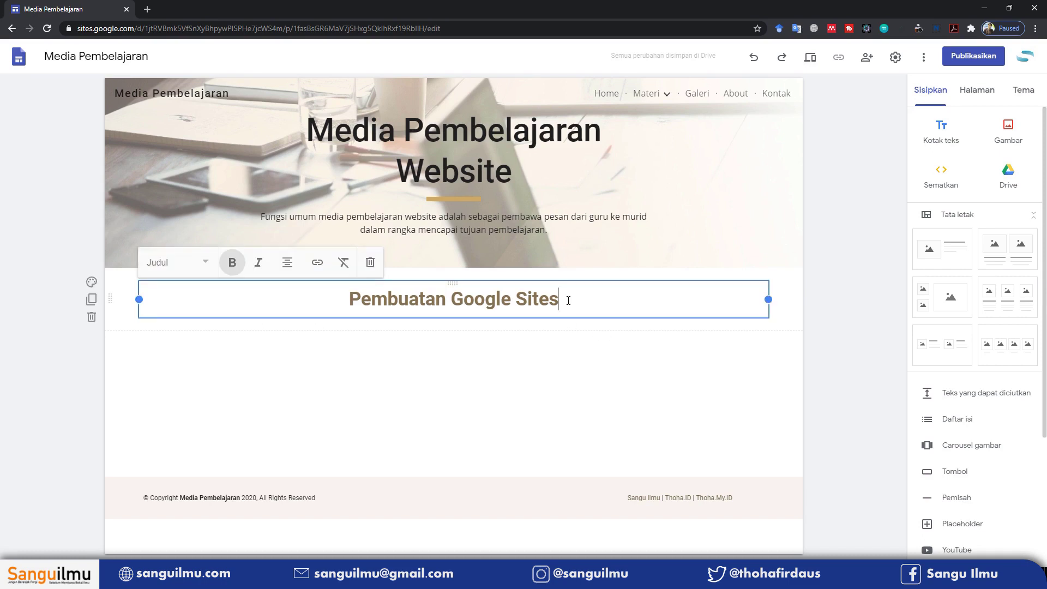
key(Return)
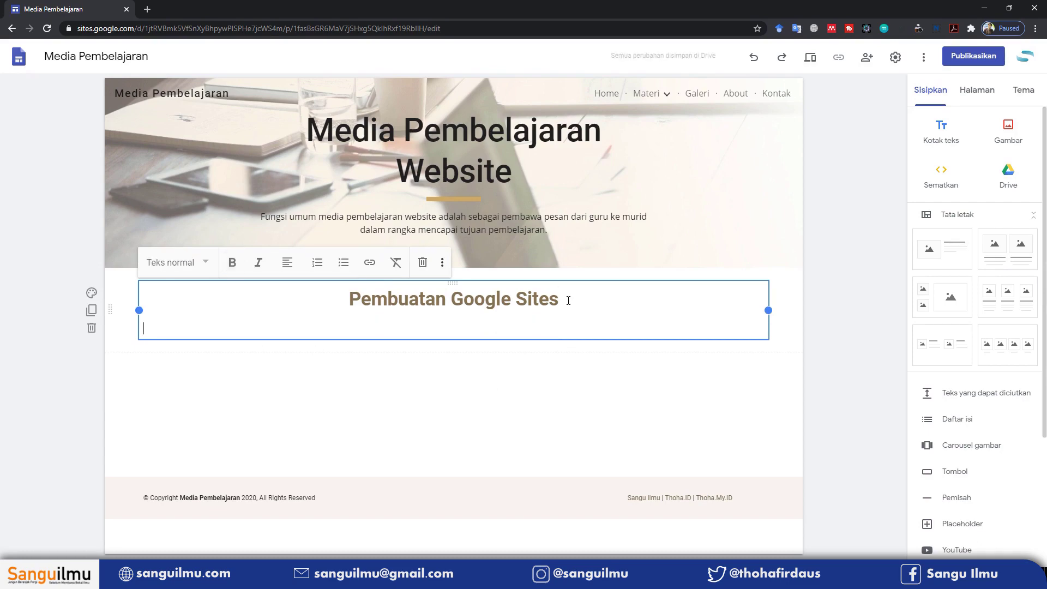
text(Google Sites adalah aplikasi wiki terstruktur untuk membuat situs web pribadi maupun kelompok, untuk keperluan personal maupun korporat. Google Sites disiapkan sebagai pengganti dari Google Page Creator. Situs yang dibuat akan memiliki alamat http://sites.google.com/site/username/. Aplikasi ini semula bernama JotSpot, nama yang sama seperti perusahaan pembuatnya. Produk ini awalnya ditujukan tertutama untuk perusahaan kecil dan menengah. JotSpot pernah masuk daftar 15 perusahaan baru yang patut diawasi perkembangannya, menurut versi InfoWorld. Google mengakuisisi JotSpot pada bulan Oktober 2006. Google Sites dapat diakses di http://sites.google.com/.)
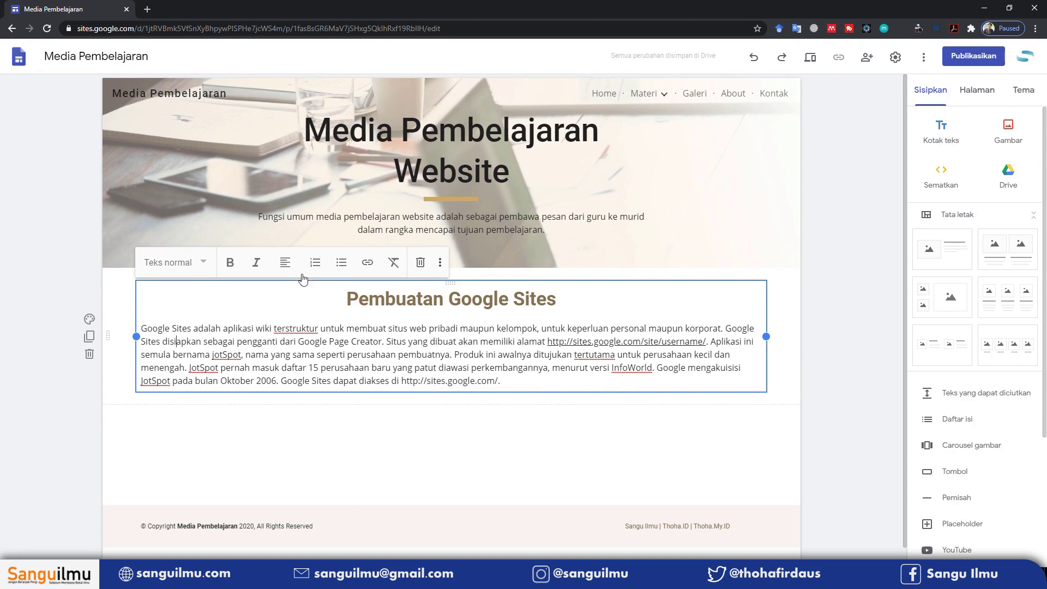
click(285, 263)
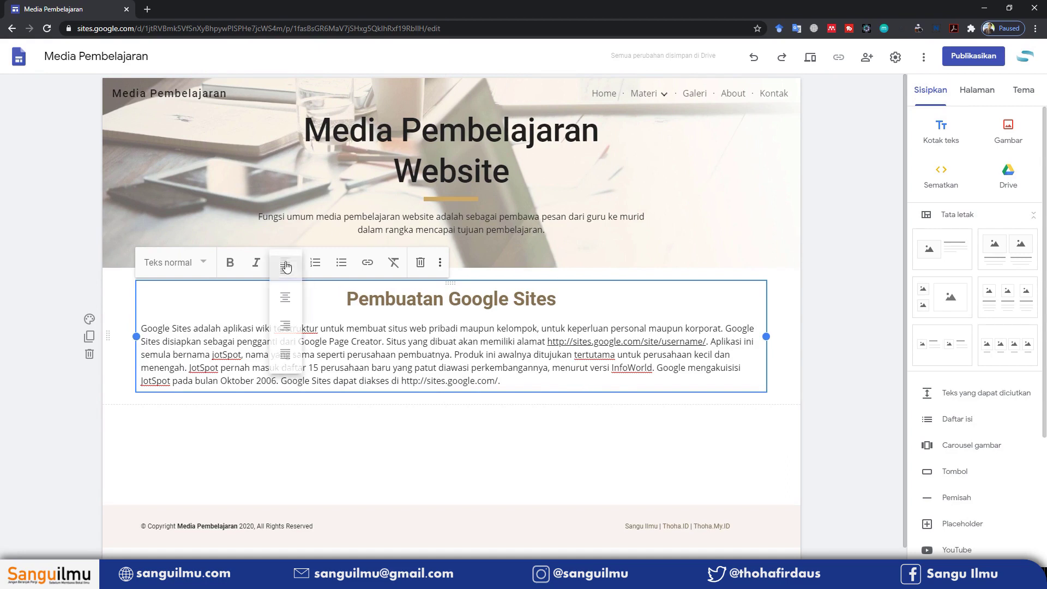
click(285, 352)
click(540, 428)
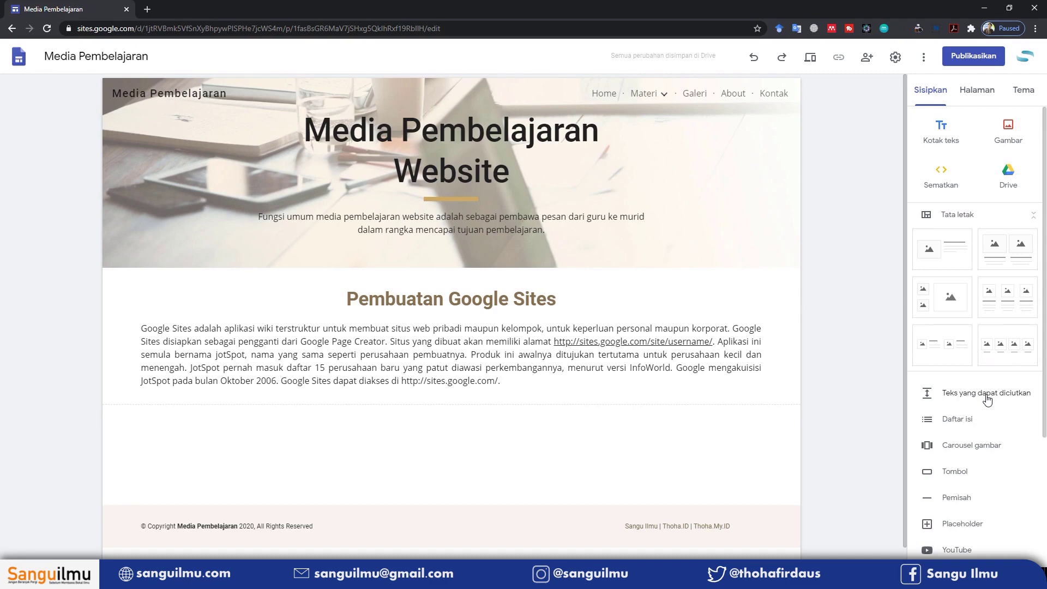
Insert a collapsible text block titled 'Kopetensi Dasar', narrowing its title to a third of the width
click(988, 394)
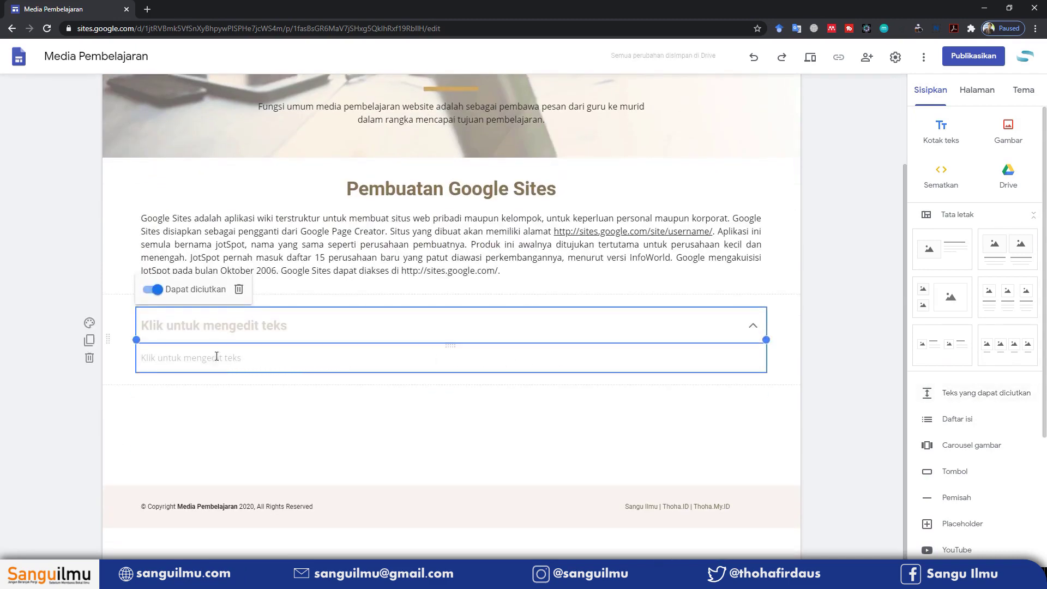
click(177, 324)
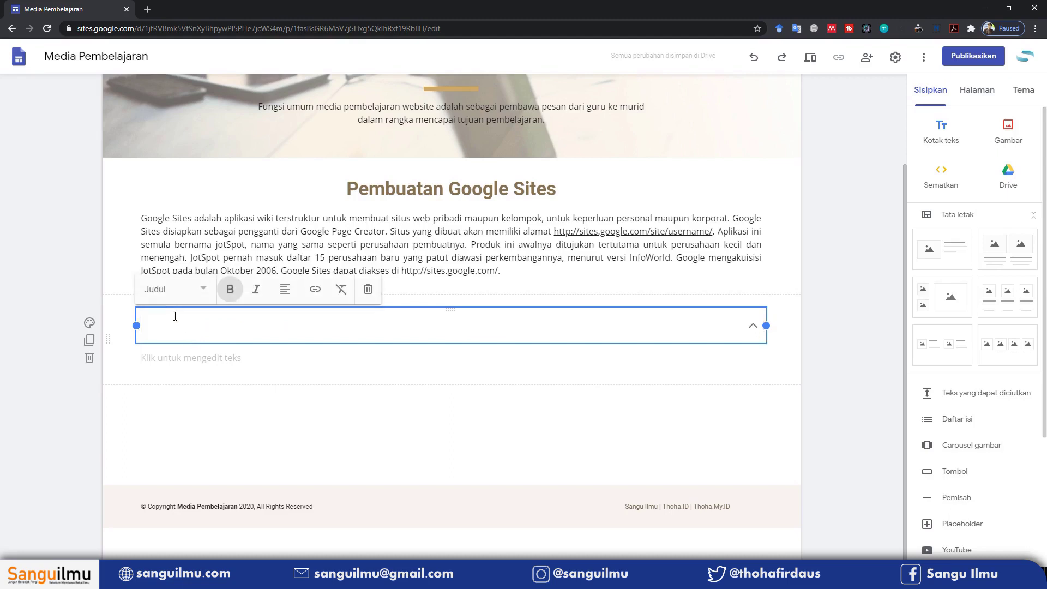
click(180, 350)
click(231, 335)
click(161, 357)
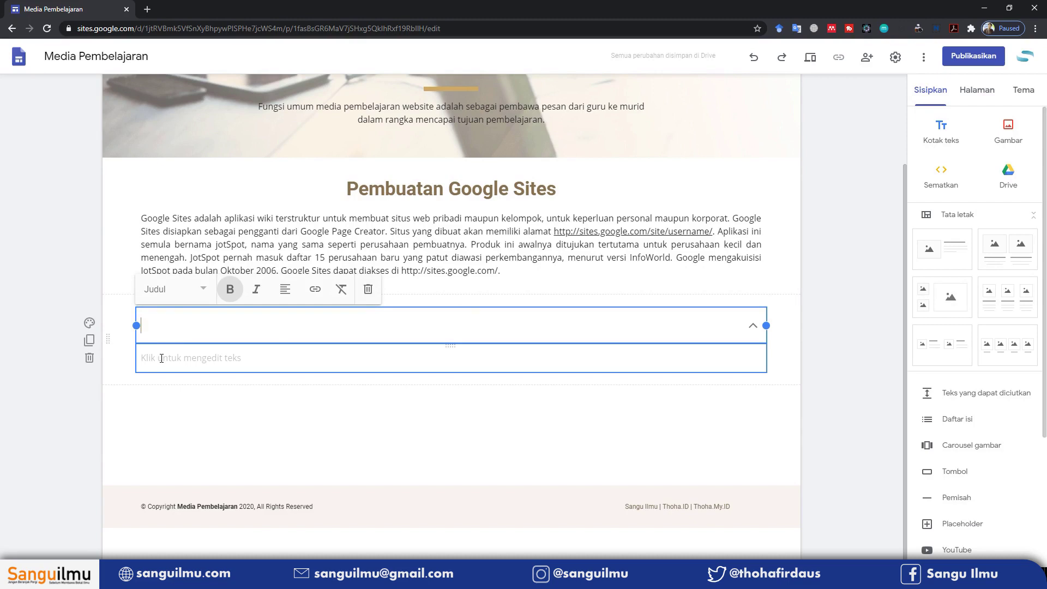
click(330, 383)
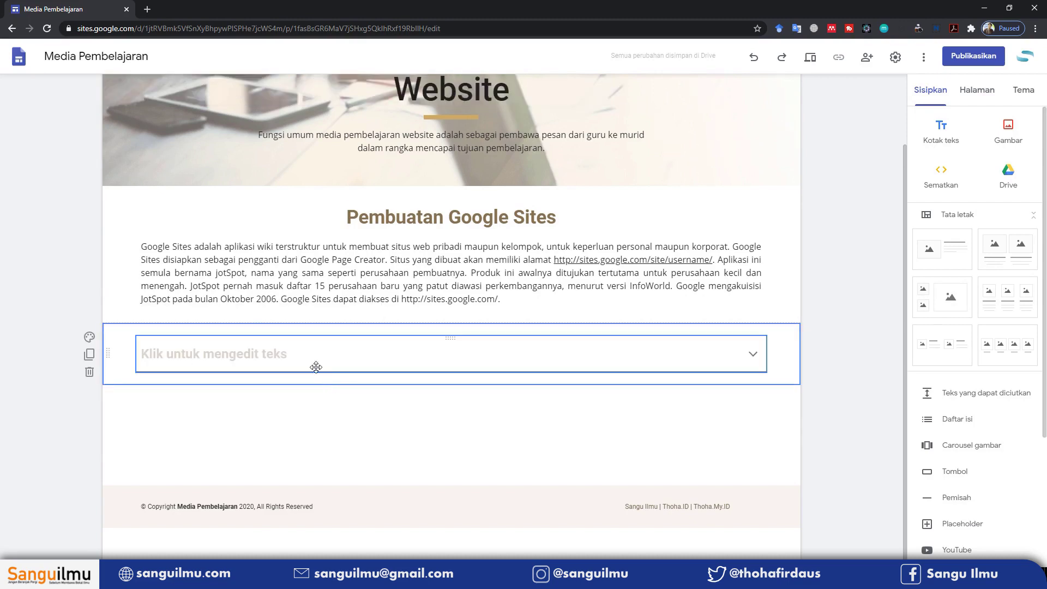
click(270, 356)
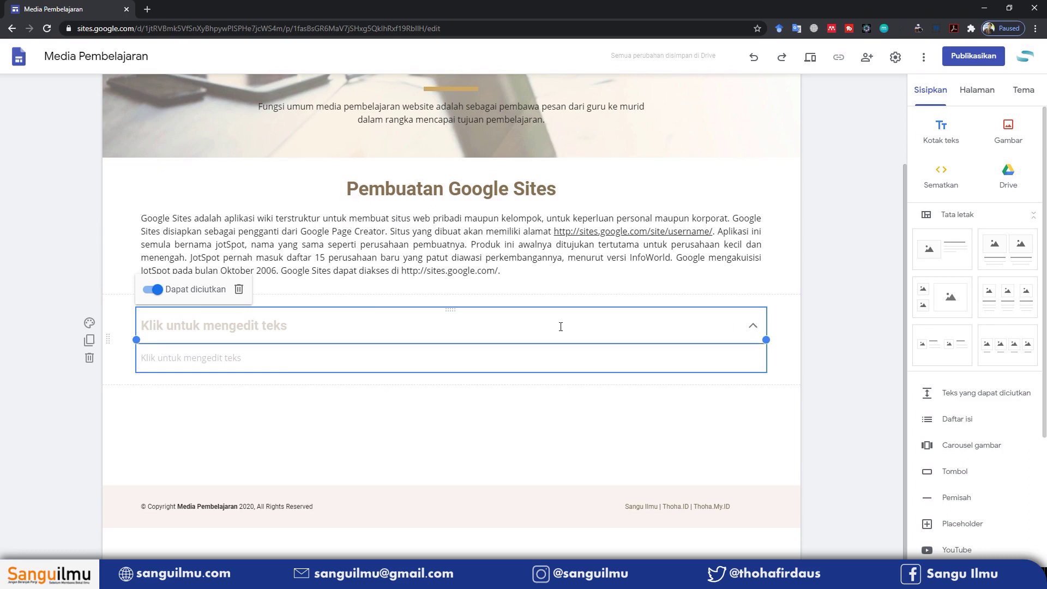
click(382, 326)
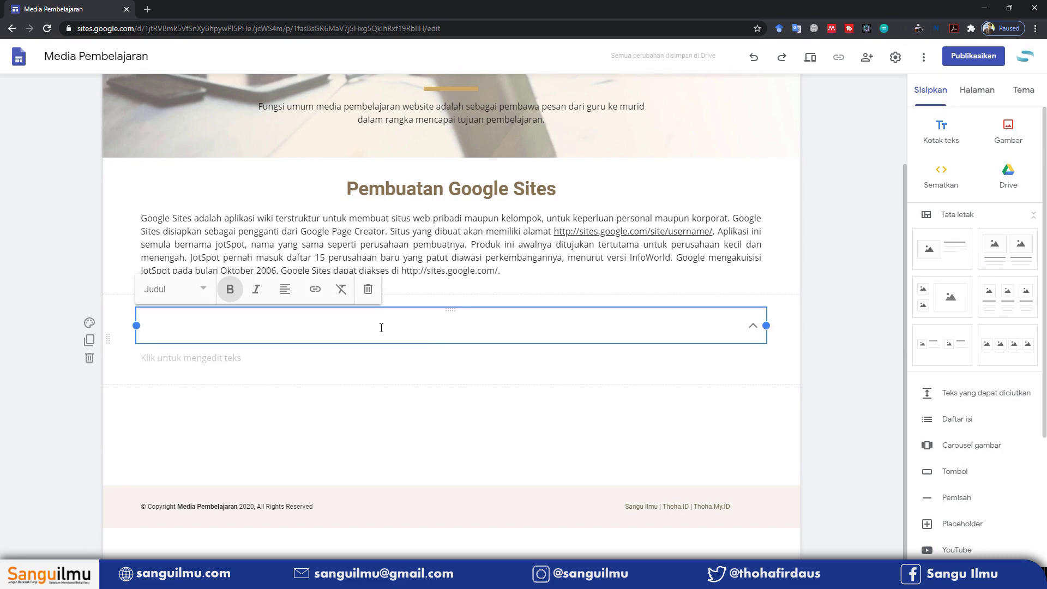
text(Kopetensi Dasar)
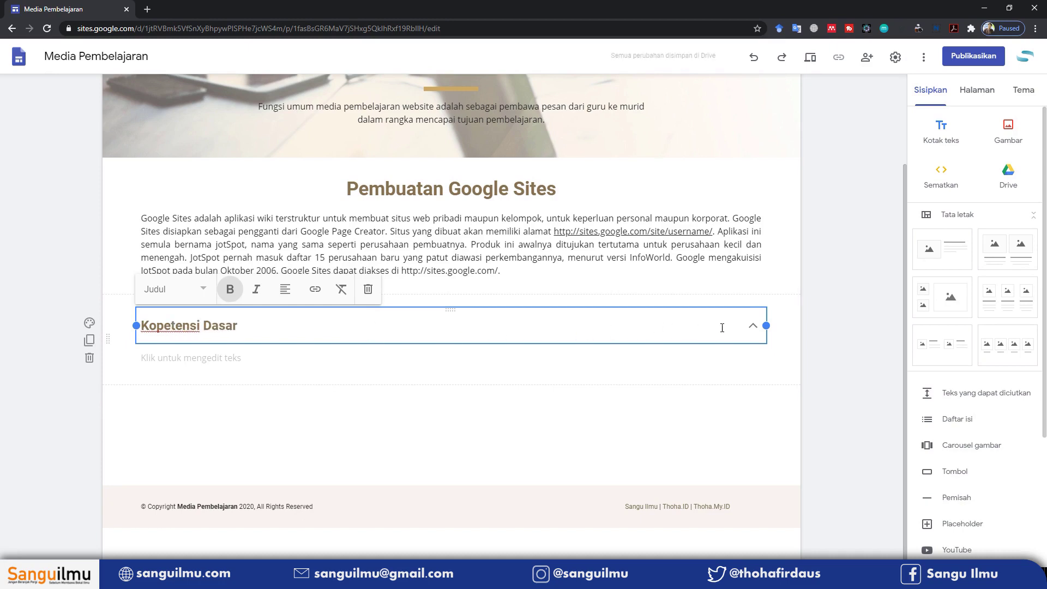
drag(766, 326, 389, 328)
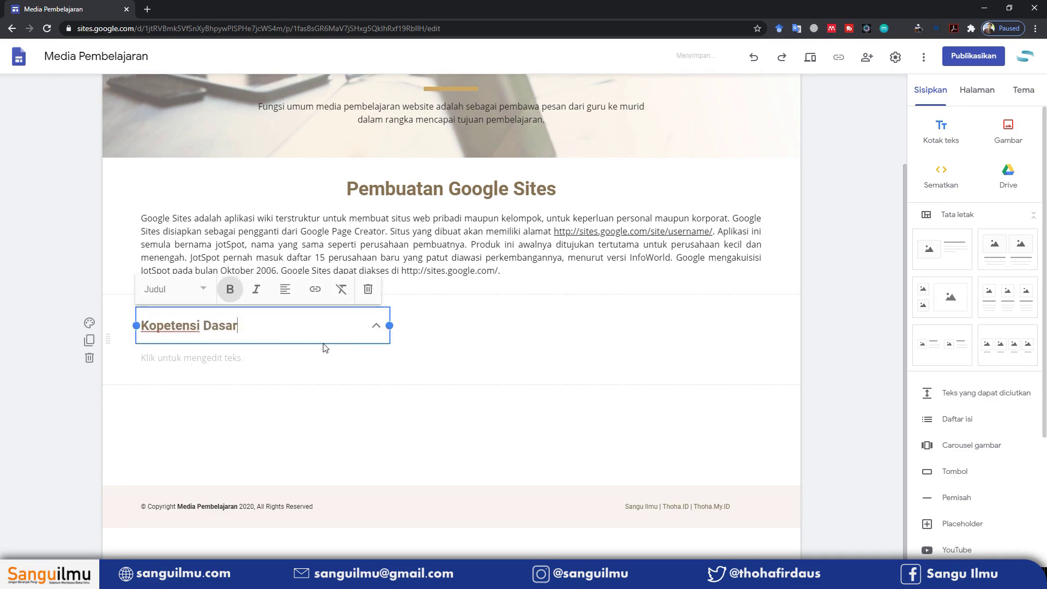
click(218, 360)
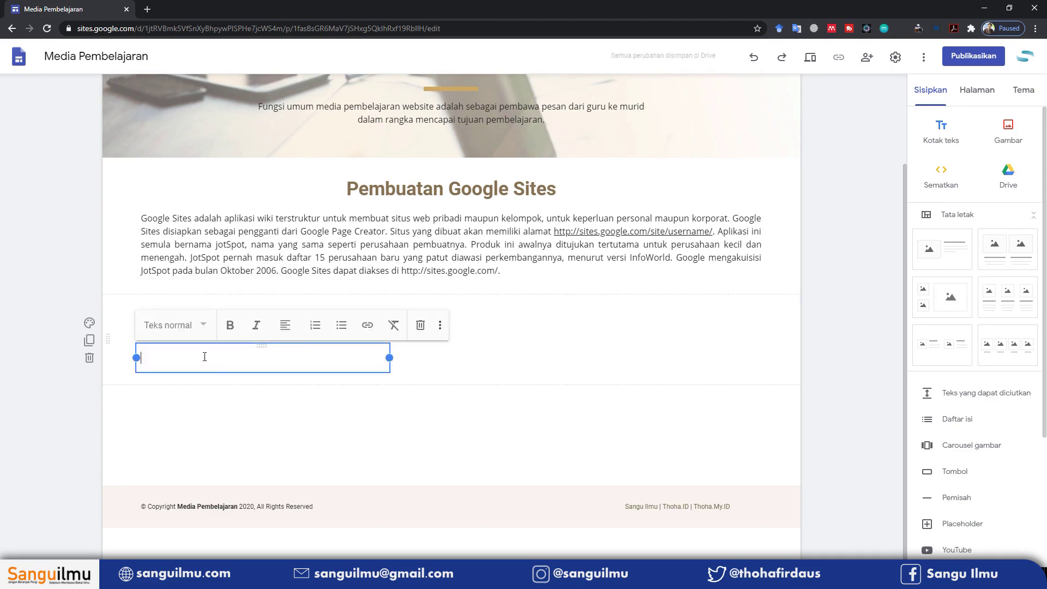
Paste a paragraph on using Google Sites into the Kopetensi Dasar block body
text(Google Sites adalah cara termudah untuk membuat informasi dapat diakses oleh orang yang membutuhkan cepat, akses up-to-date. Orang-orang dapat bekerja sama dalam Situs untuk menambahkan berkas file lampiran, informasi dari aplikasi Google lainnya (seperti Google Docs, Google Calendar, YouTube dan Picasa), dan konten baru yang bebas bentuk. Membuat situs bersama-sama semudah mengedit dokumen, dan pengguna selalu mengendalikan siapa yang memiliki akses, apakah itu hanya sendiri, tim, atau seluruh organisasi. Pengguna bahkan dapat menayangkan Situs untuk dunia. Aplikasi web Google Sites dapat diakses dari komputer yang terhubung internet.)
scroll(285, 275, up, 2)
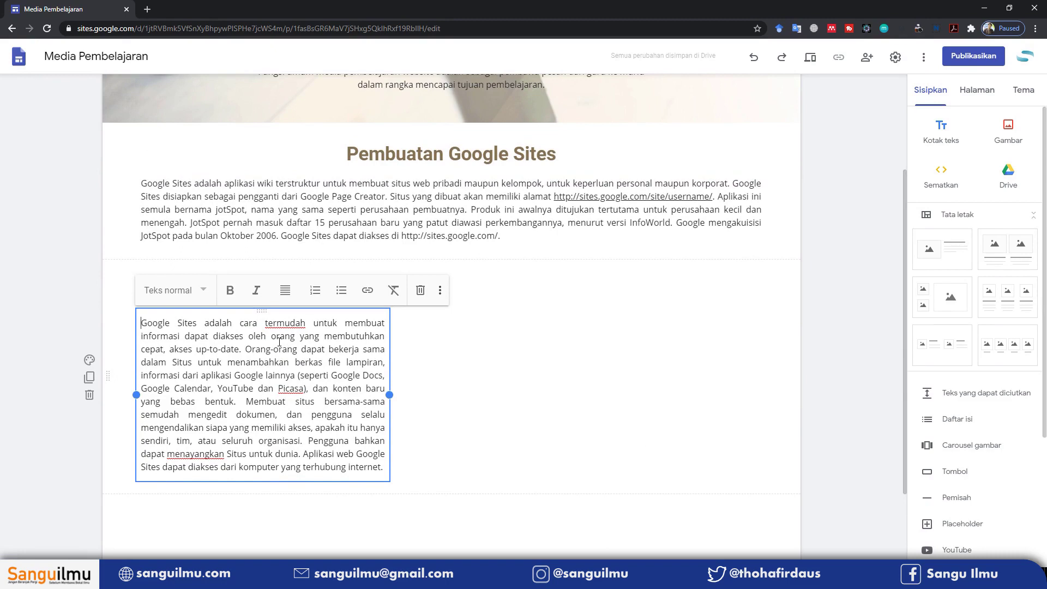
click(383, 467)
Expand and collapse the Kopetensi Dasar block to check its paragraph
click(411, 367)
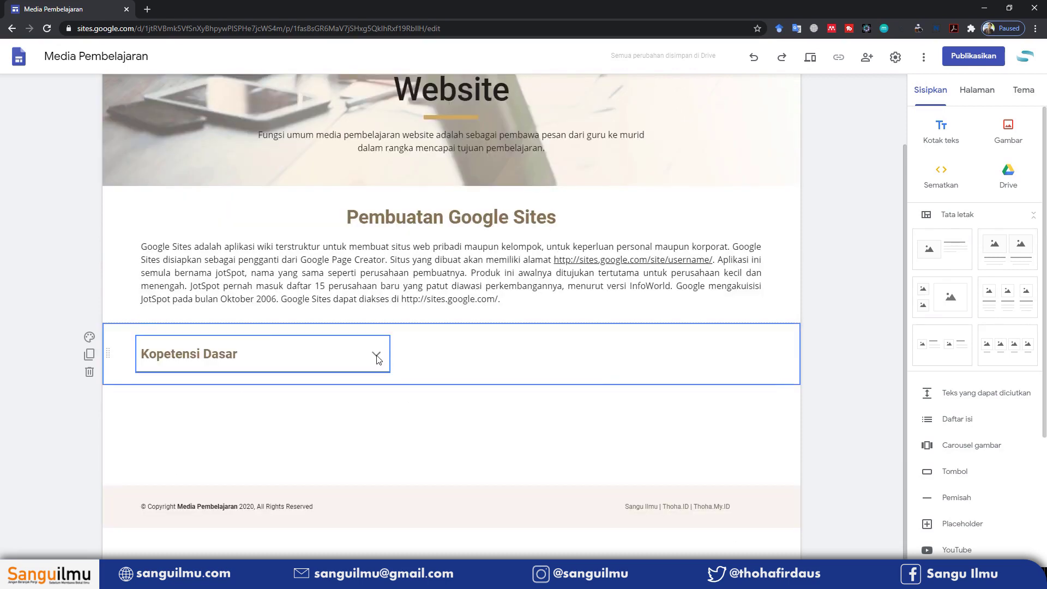
click(377, 356)
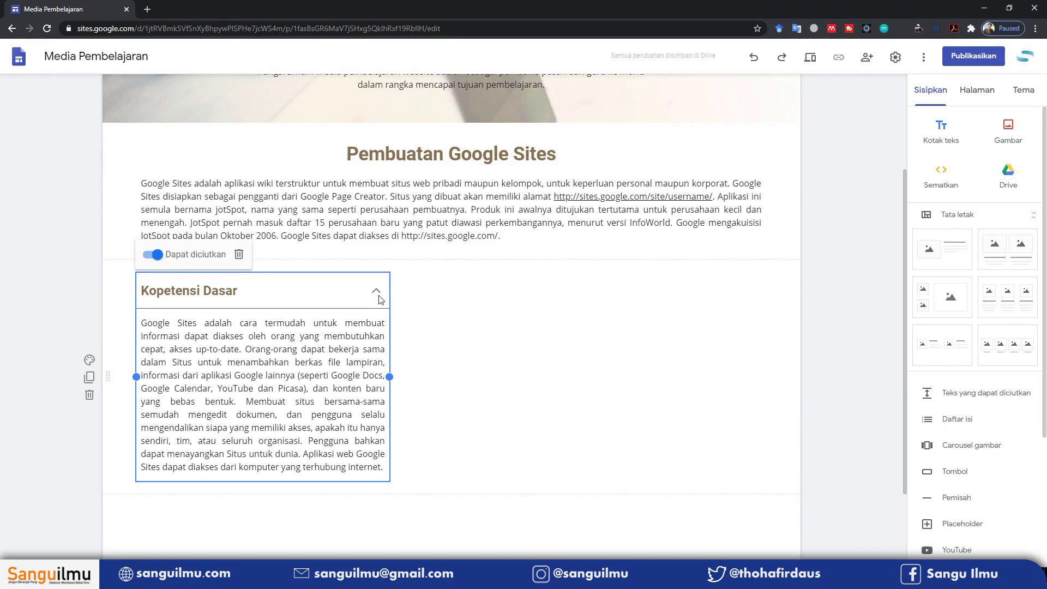
click(445, 357)
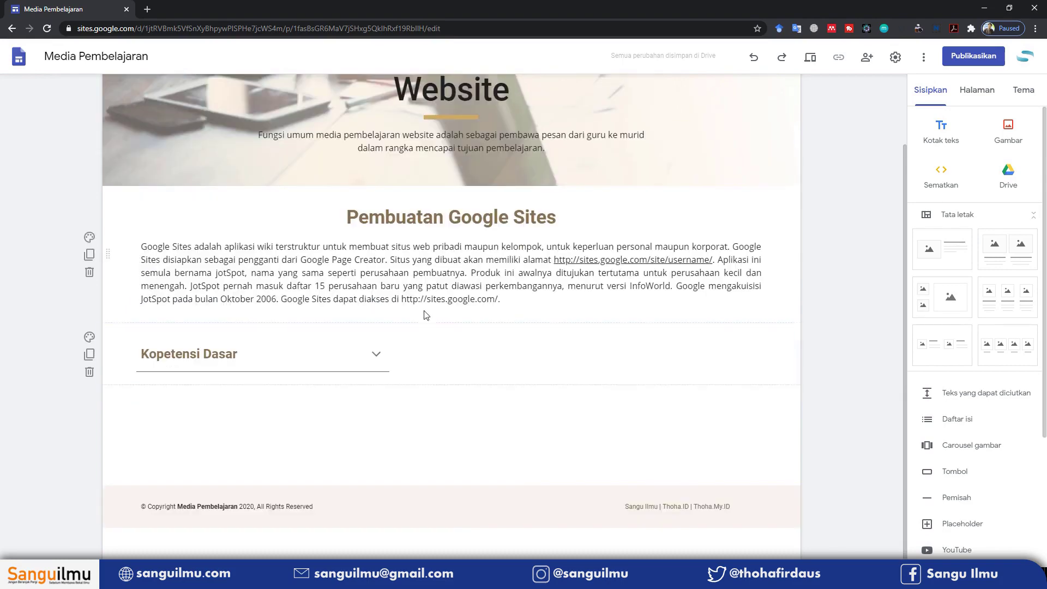
click(377, 357)
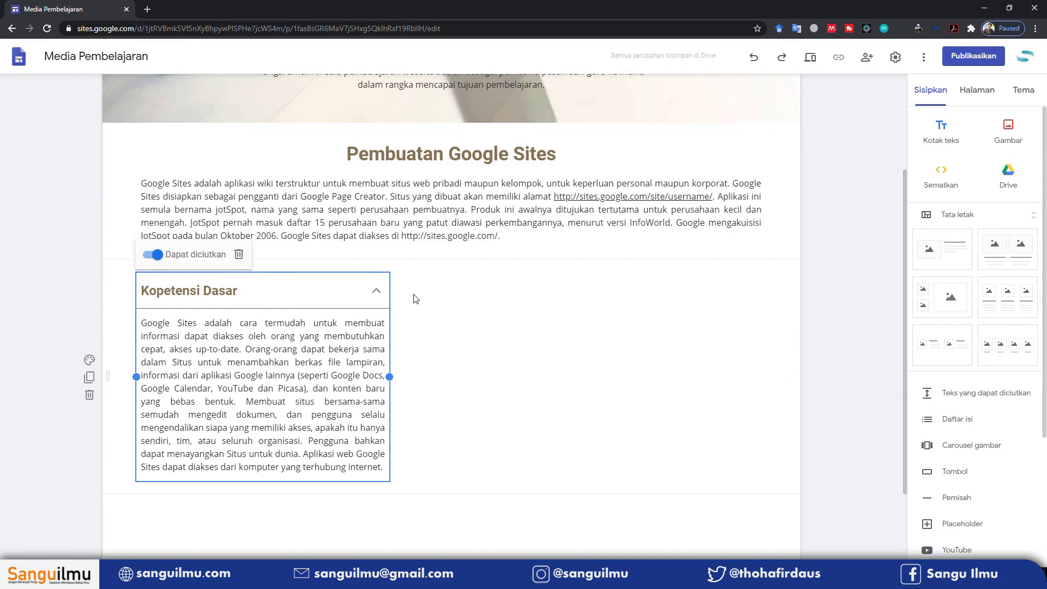
click(377, 291)
click(377, 356)
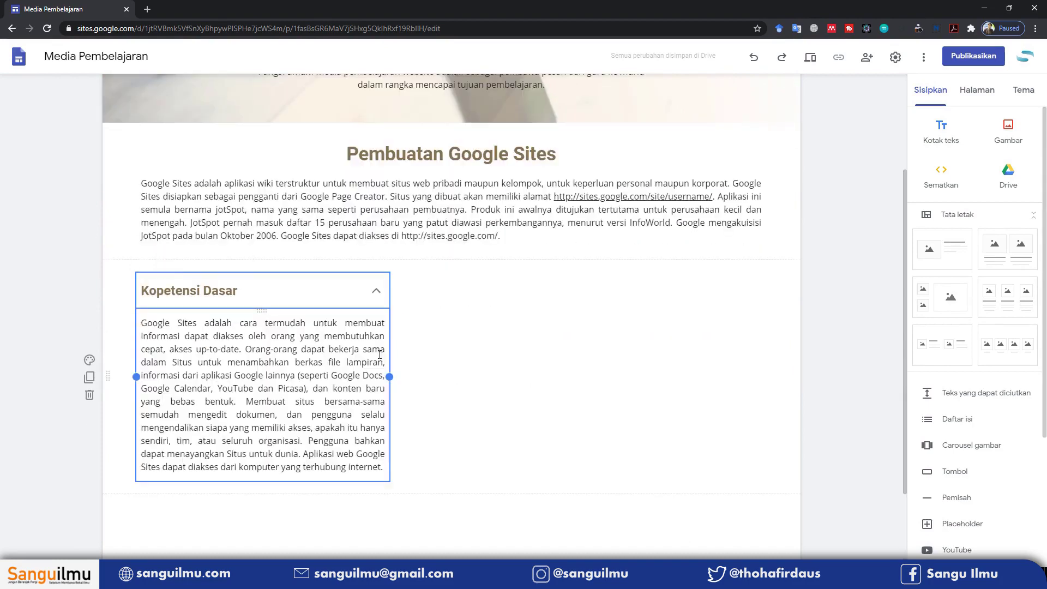
click(427, 341)
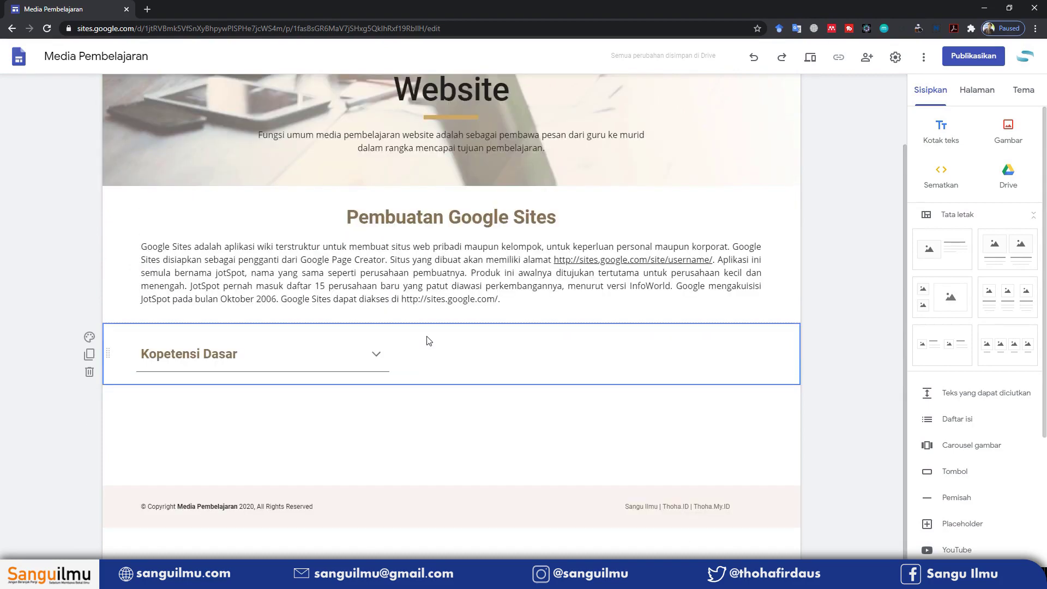
click(383, 359)
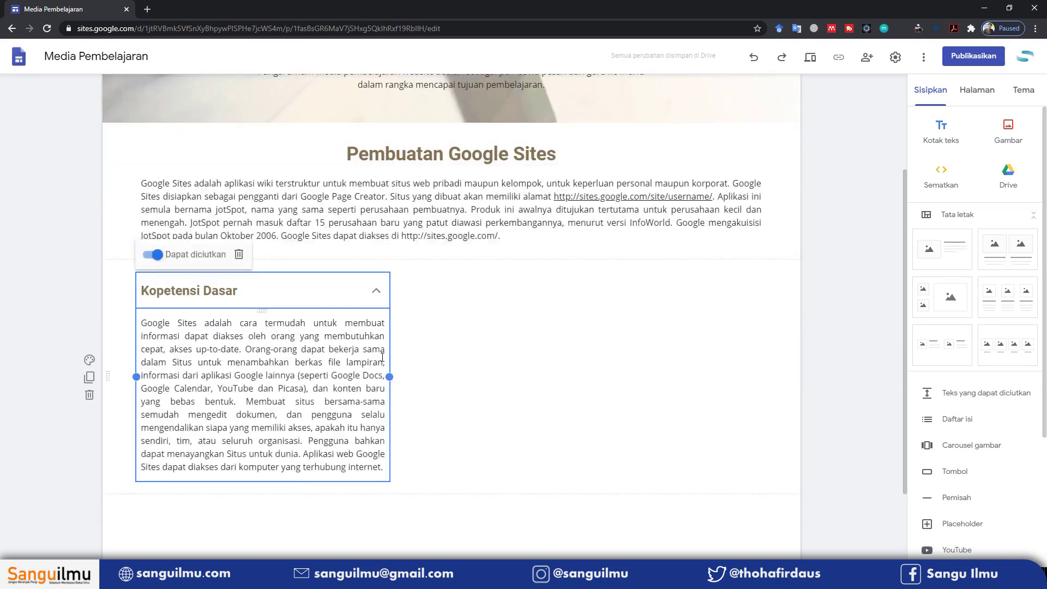
Duplicate the Kopetensi Dasar section so a second copy sits below it
click(281, 358)
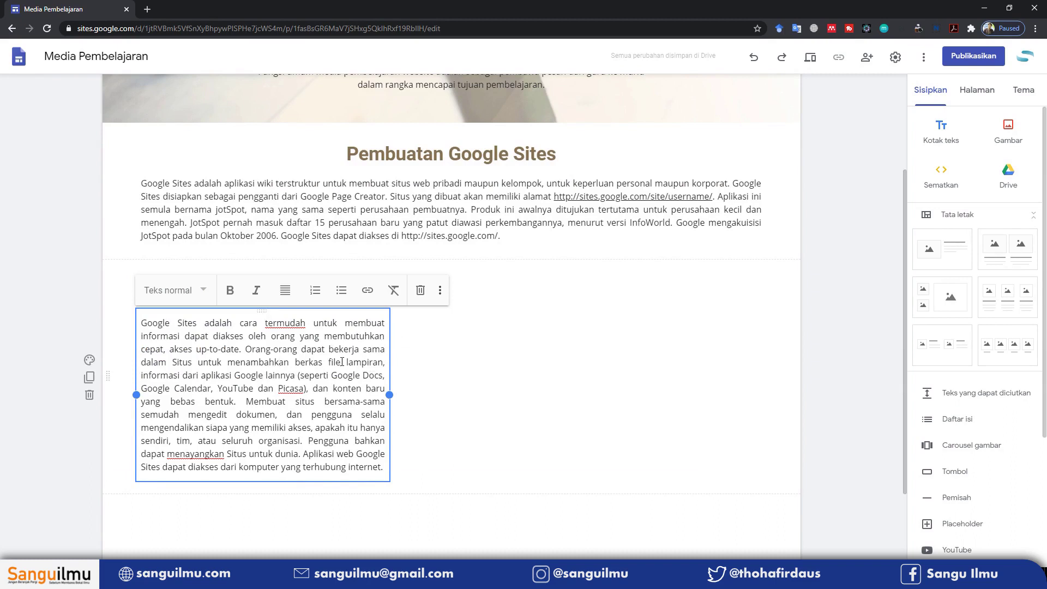
scroll(448, 362, up, 1)
click(437, 390)
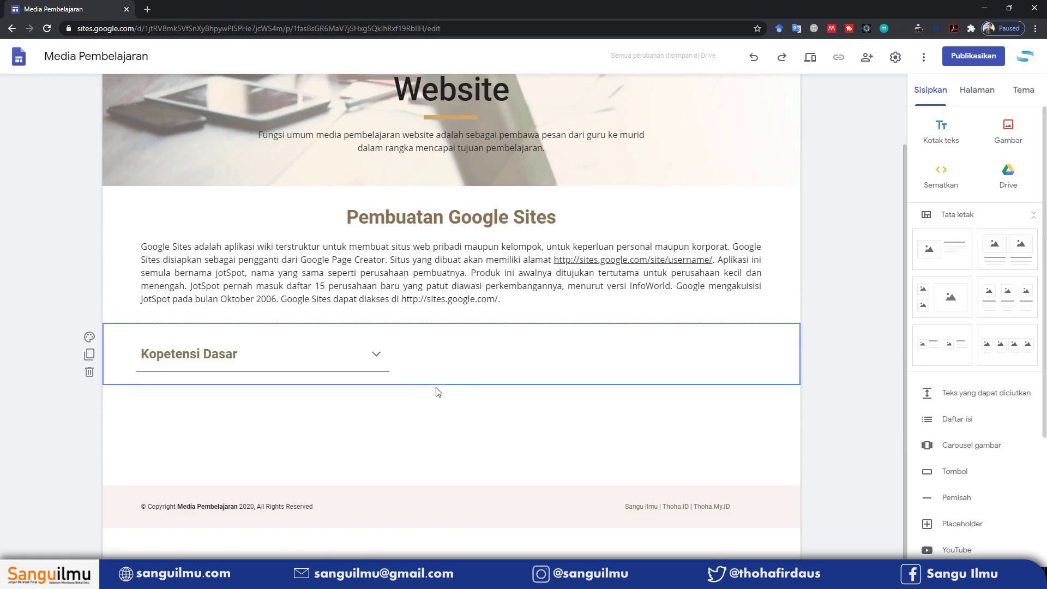
click(377, 357)
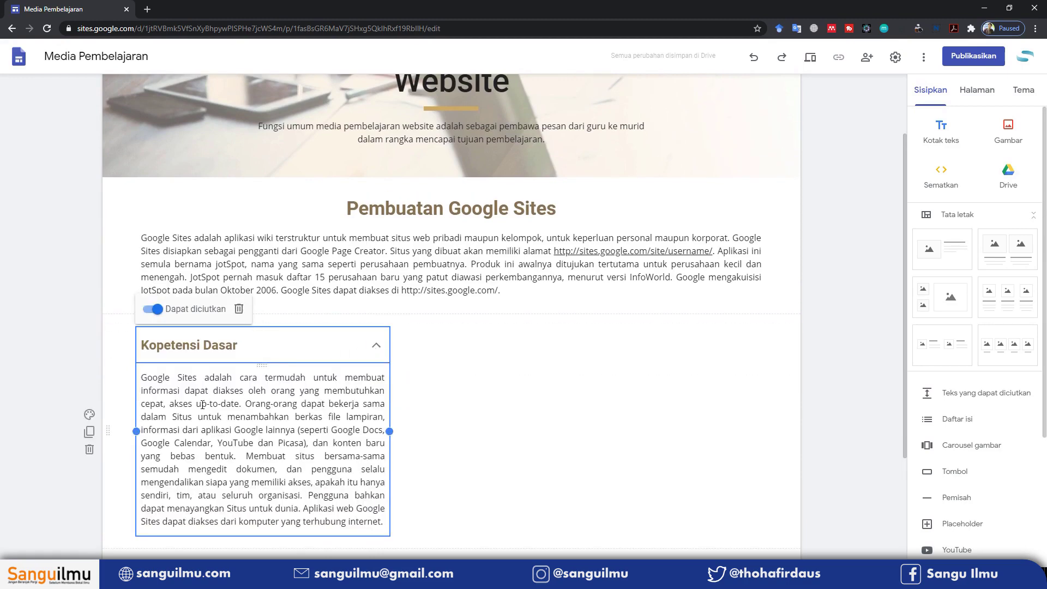
click(89, 438)
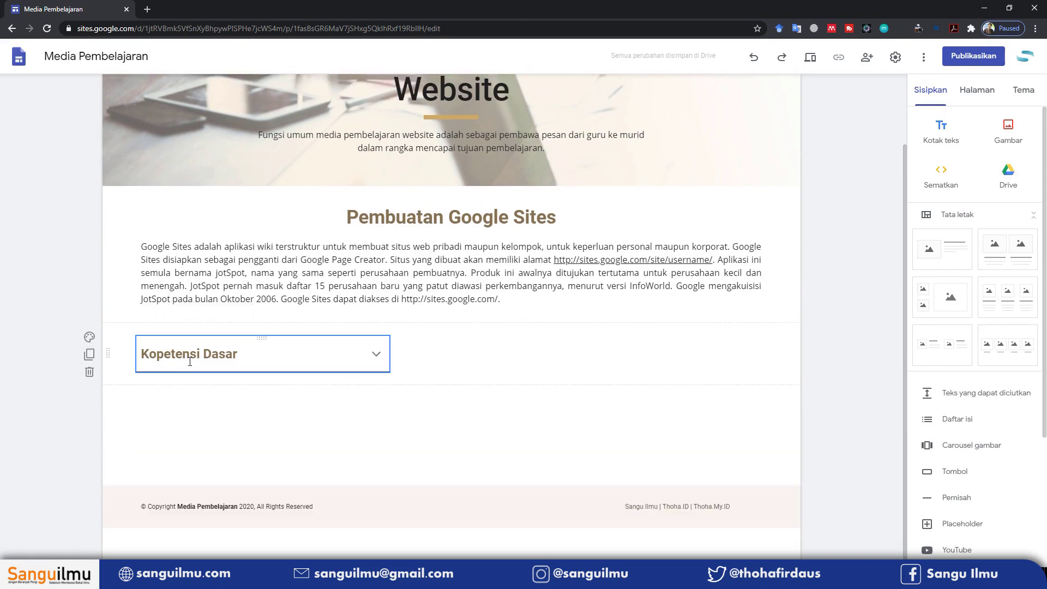
click(90, 355)
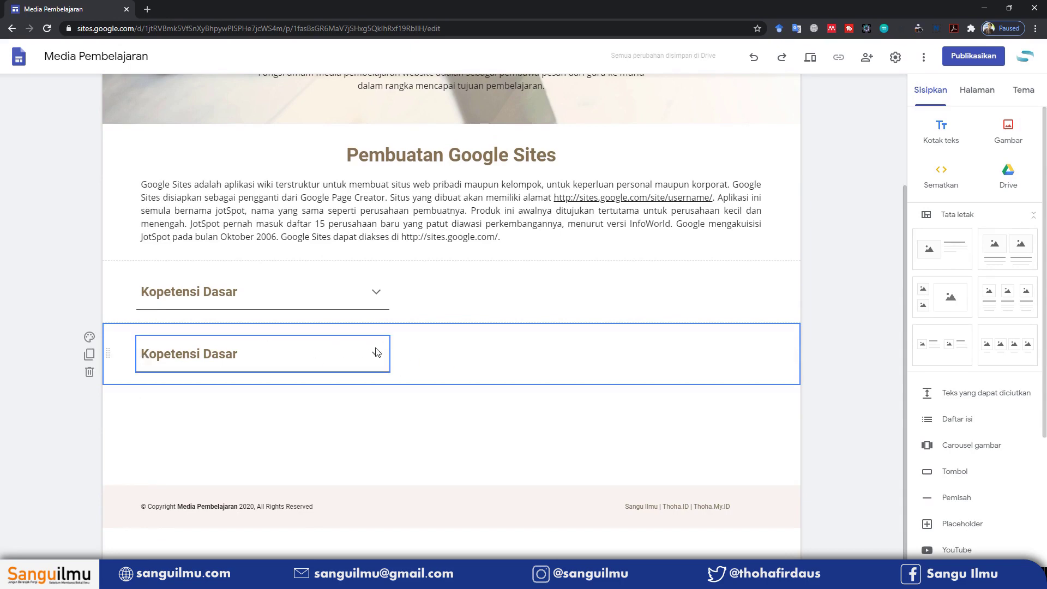
Move the copied Kopetensi Dasar collapsible to the right of the original
drag(262, 338, 512, 307)
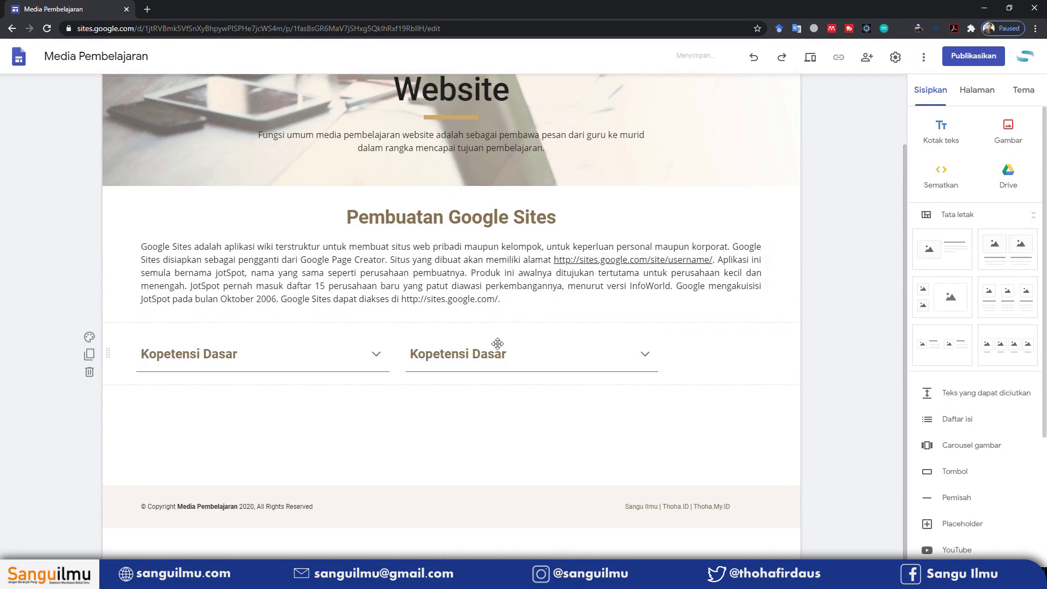
drag(528, 339, 617, 322)
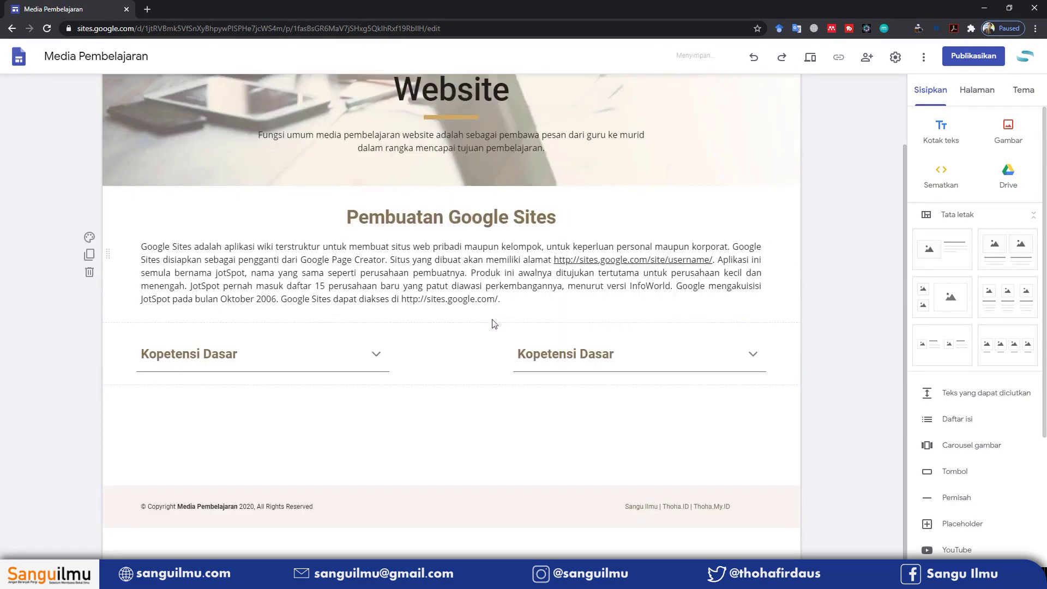
click(256, 339)
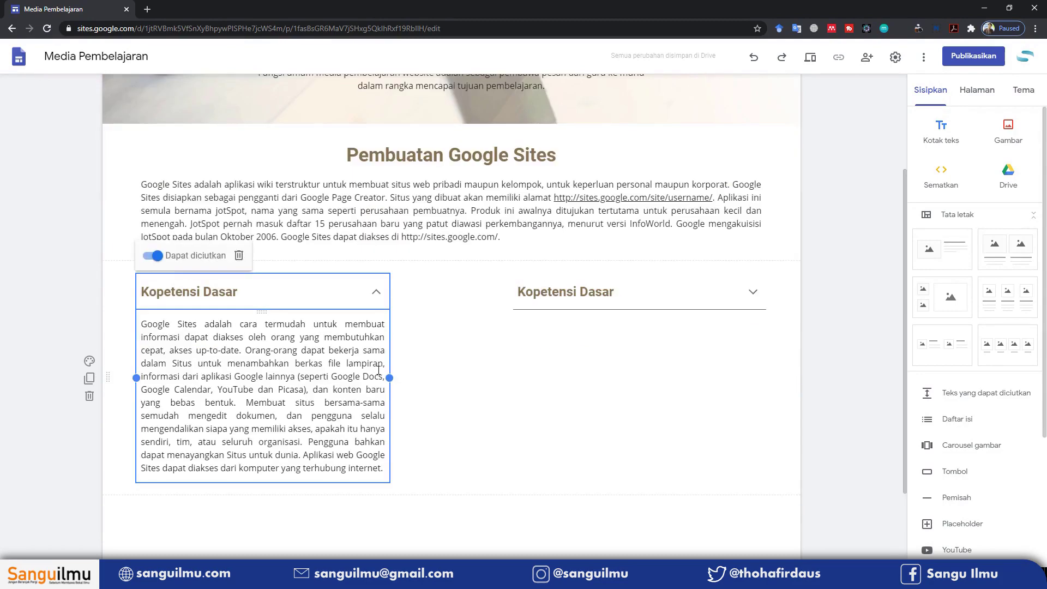
Resize both Kopetensi Dasar collapsibles so each fills half of the row
drag(389, 377, 442, 365)
click(519, 293)
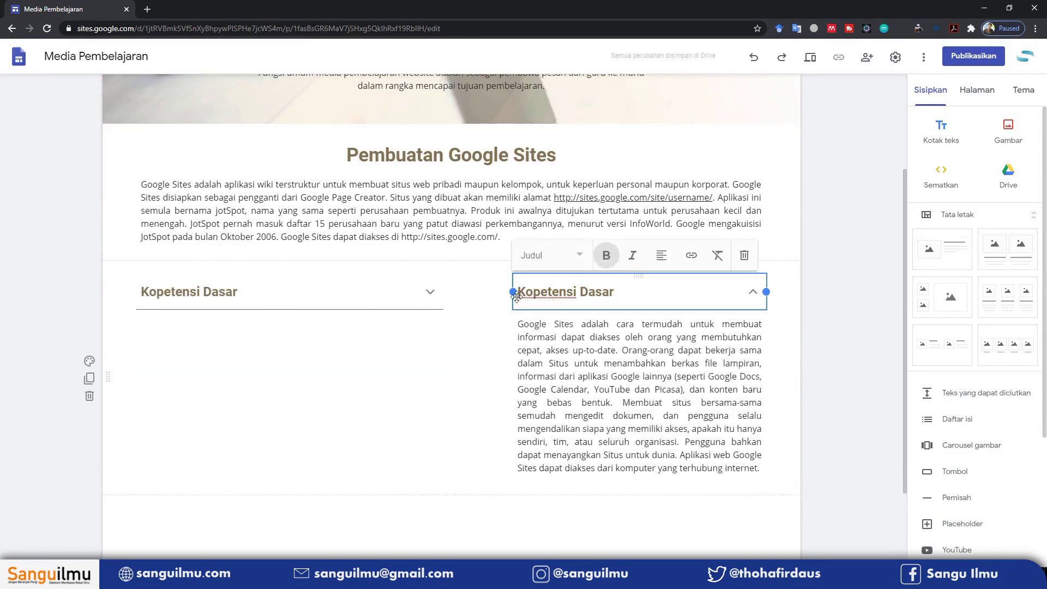
click(539, 325)
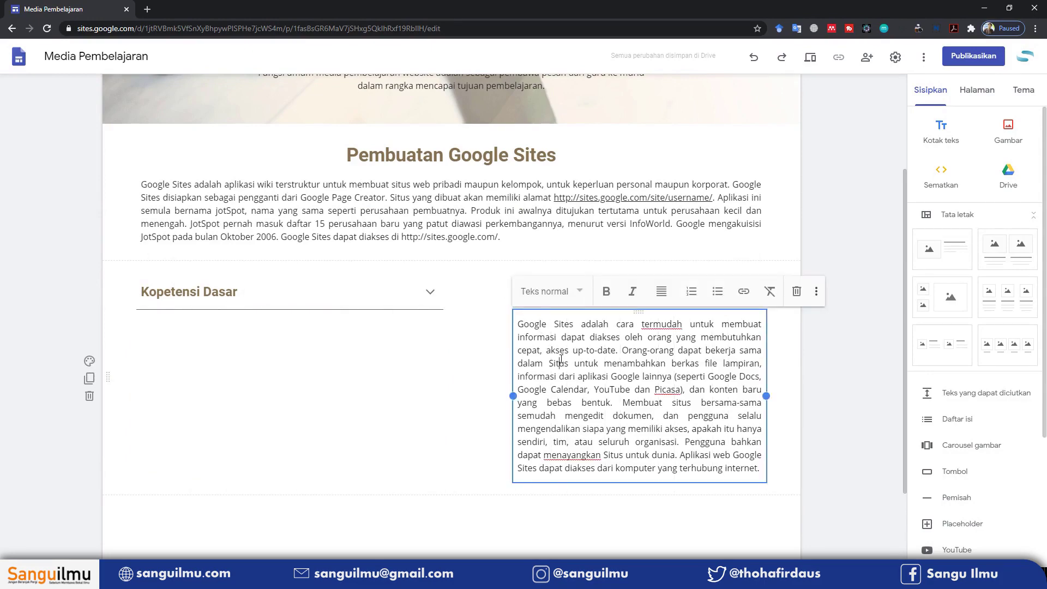
click(493, 322)
click(549, 352)
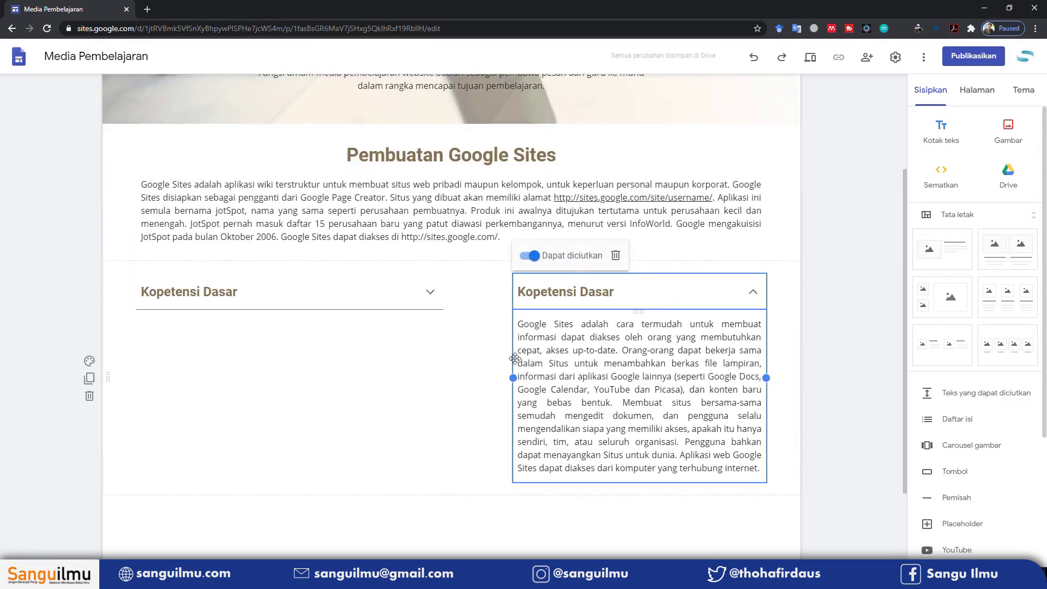
drag(513, 377, 460, 375)
click(427, 225)
click(475, 354)
Retitle the right collapsible 'Indikator' and replace its body with a pasted five-item numbered list
triple_click(468, 291)
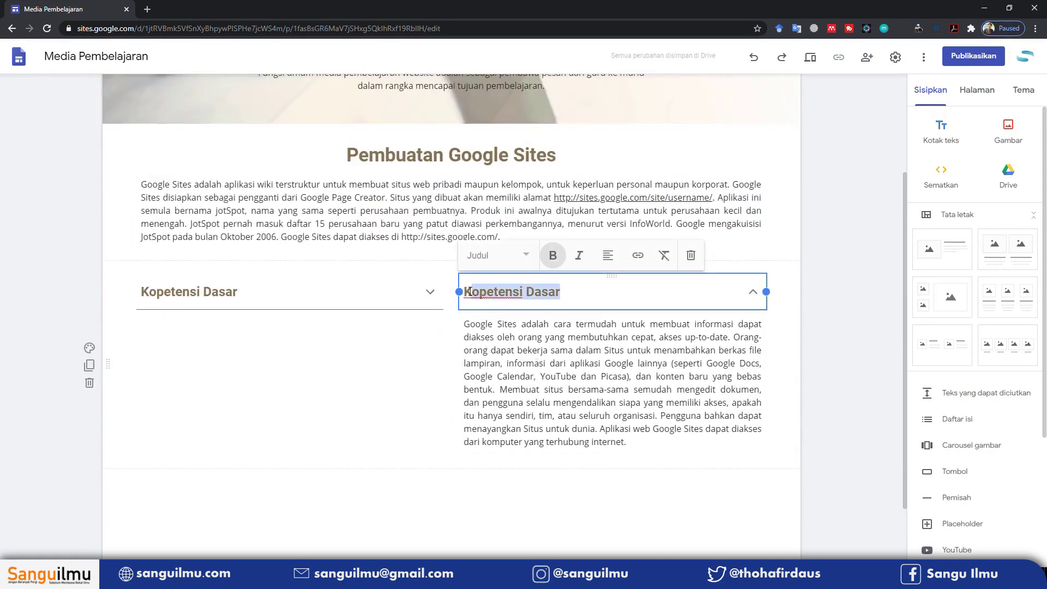
text(Indikator)
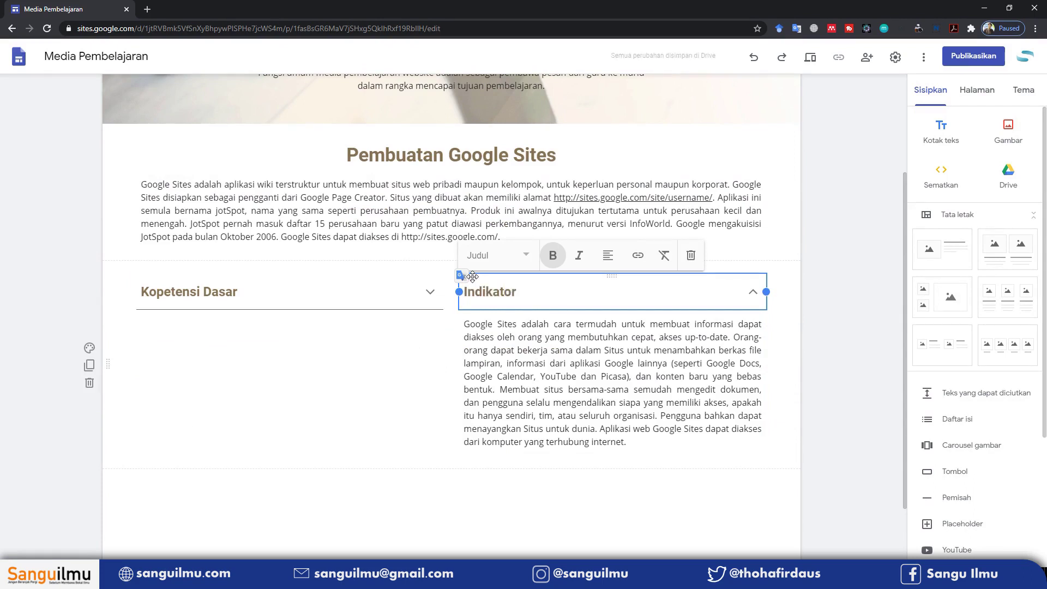
click(529, 332)
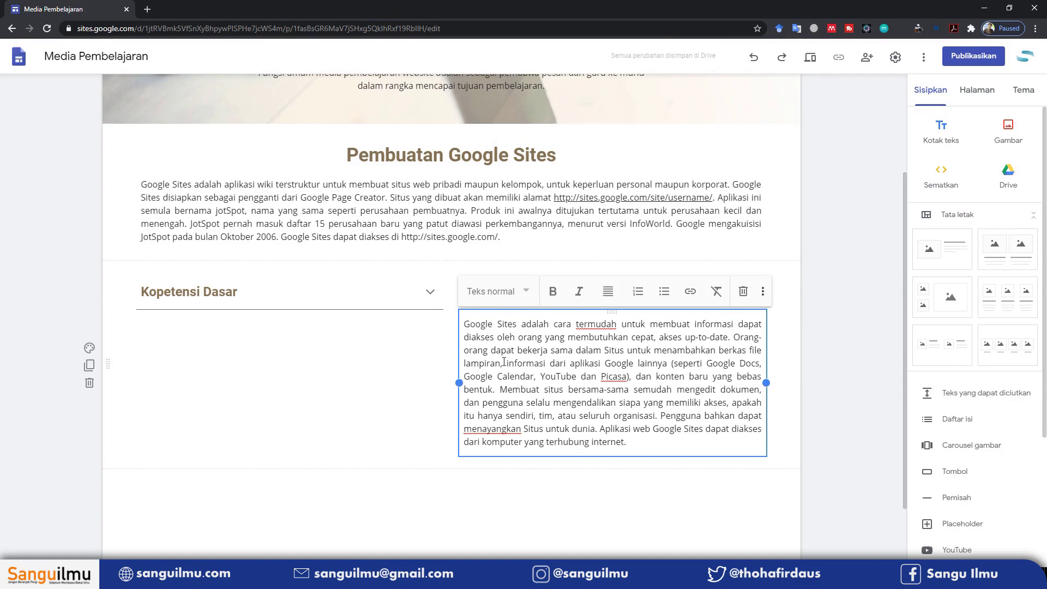
key(ctrl+a)
text(untuk menarik perhatian murid untuk memperjelas penyampaian pesan untuk mengatasi keterbatasan ruang, waktu, dan biaya untuk menghindari adanya verbalisme dan salah tafsir untuk mengaktifkan dan mengefektifkan kegiatan belajar murid)
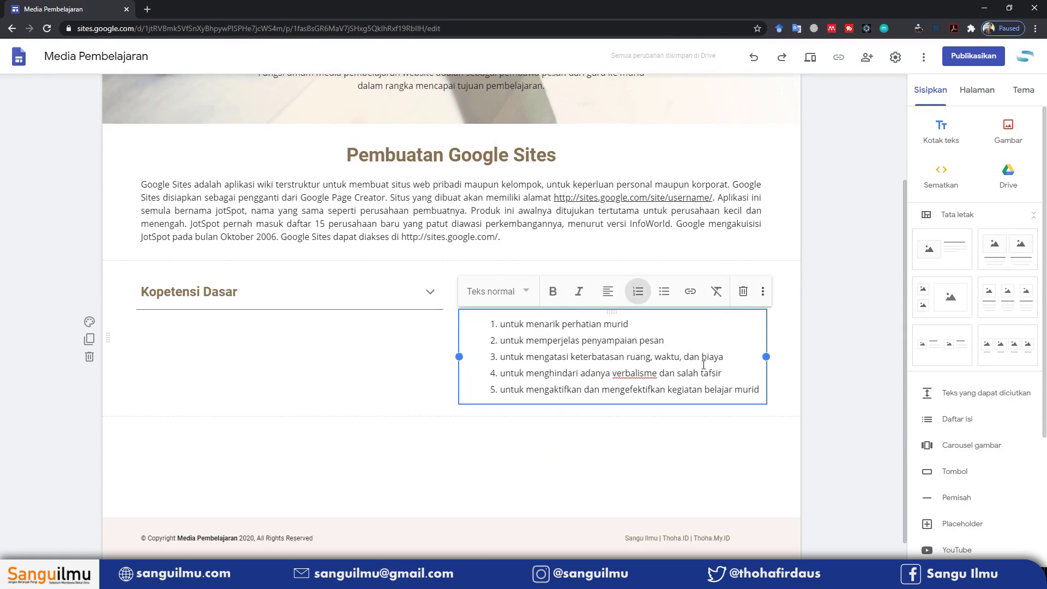
click(678, 451)
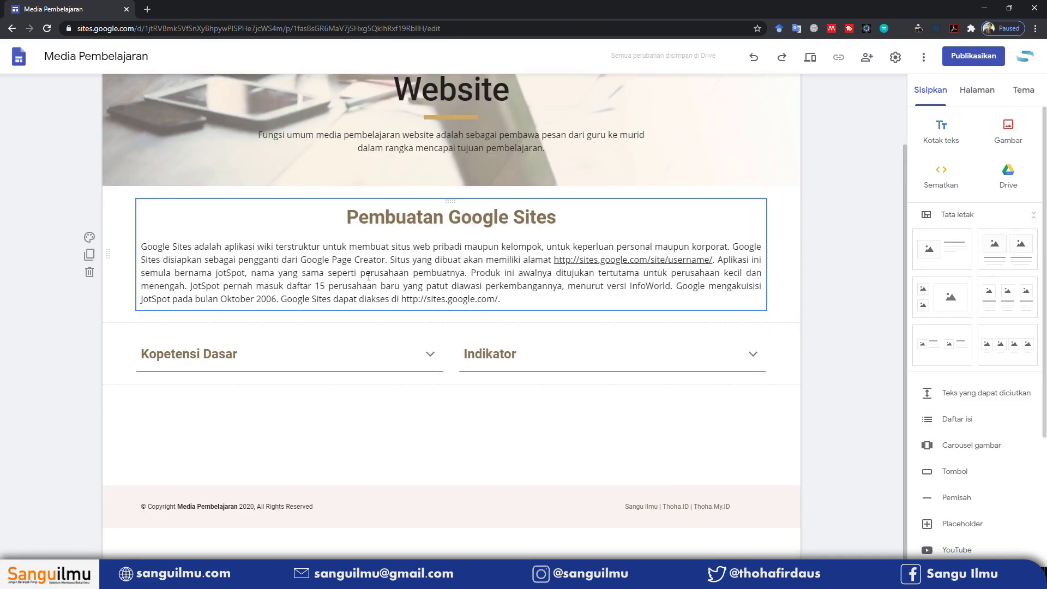
scroll(410, 313, up, 2)
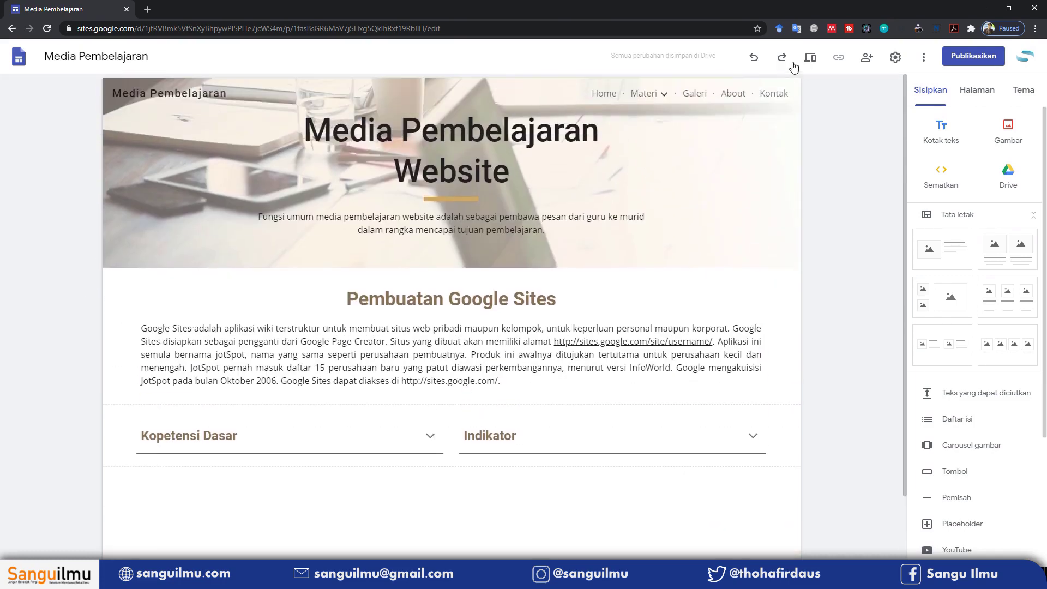
click(811, 57)
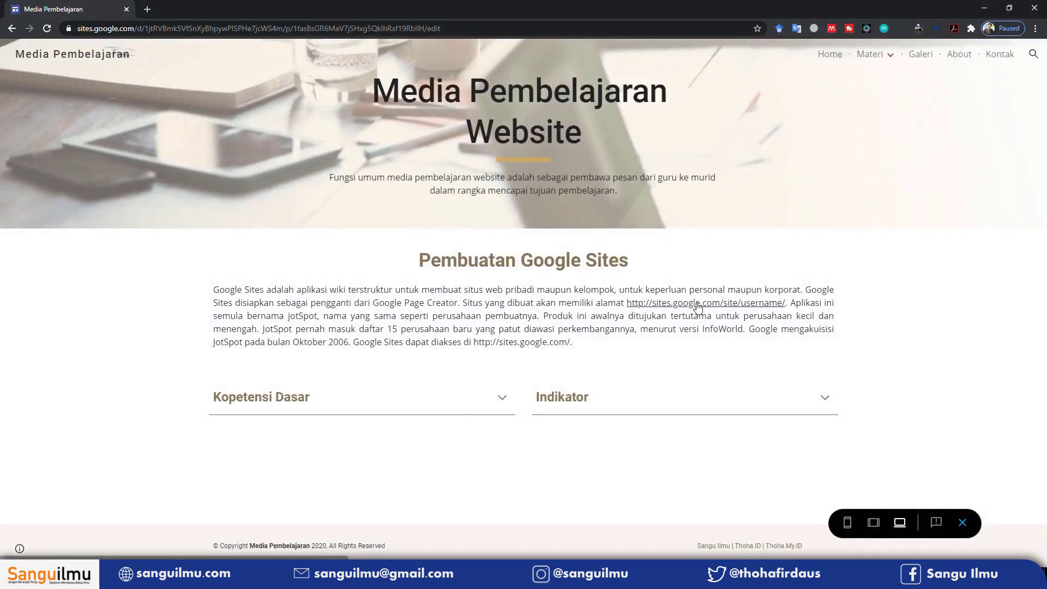
click(502, 404)
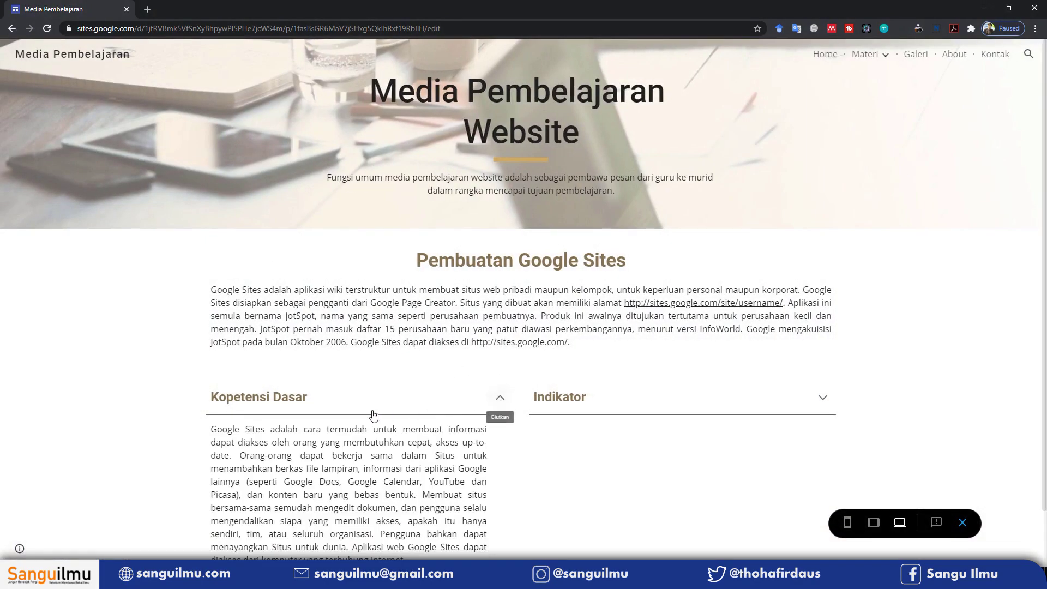
scroll(360, 397, down, 1)
click(502, 335)
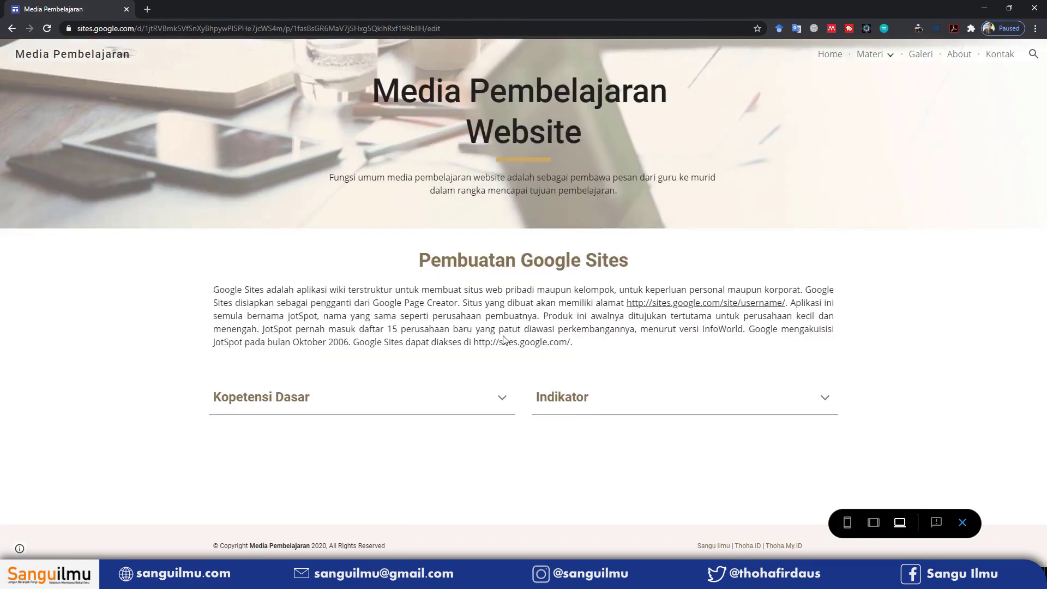
click(822, 400)
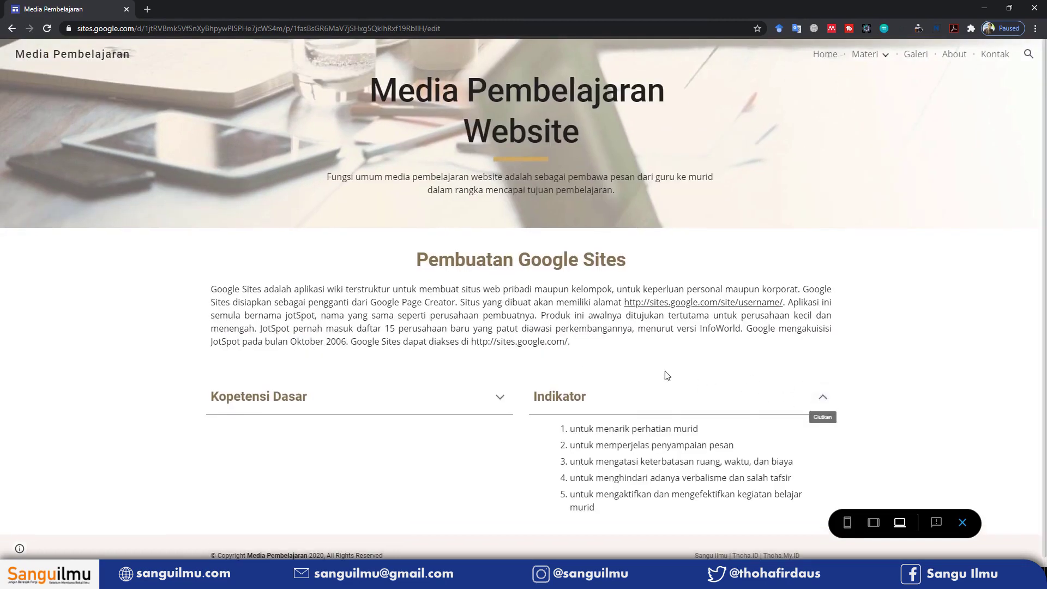
click(822, 396)
click(827, 395)
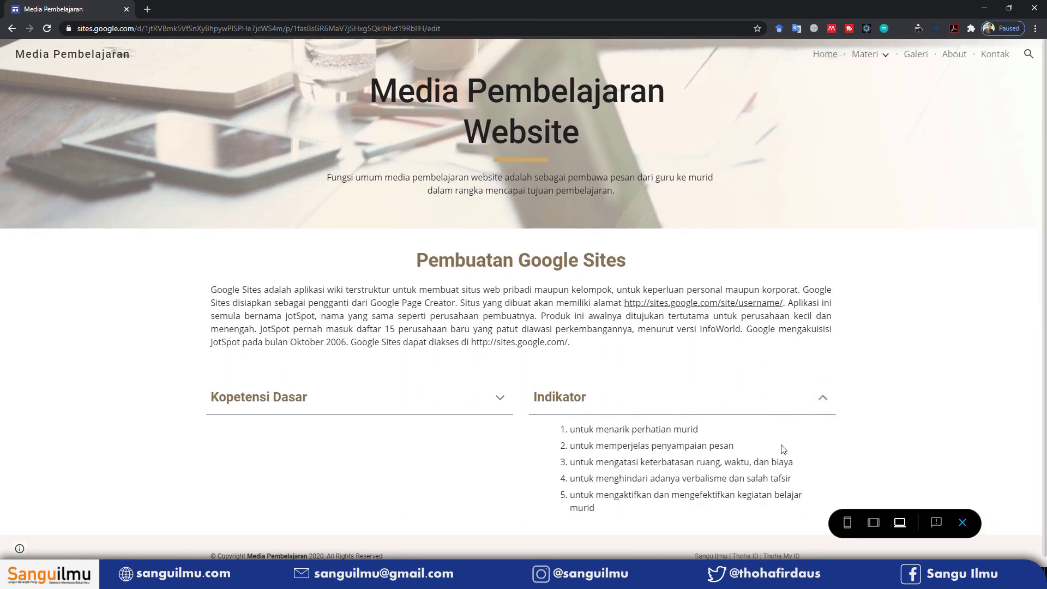
click(963, 522)
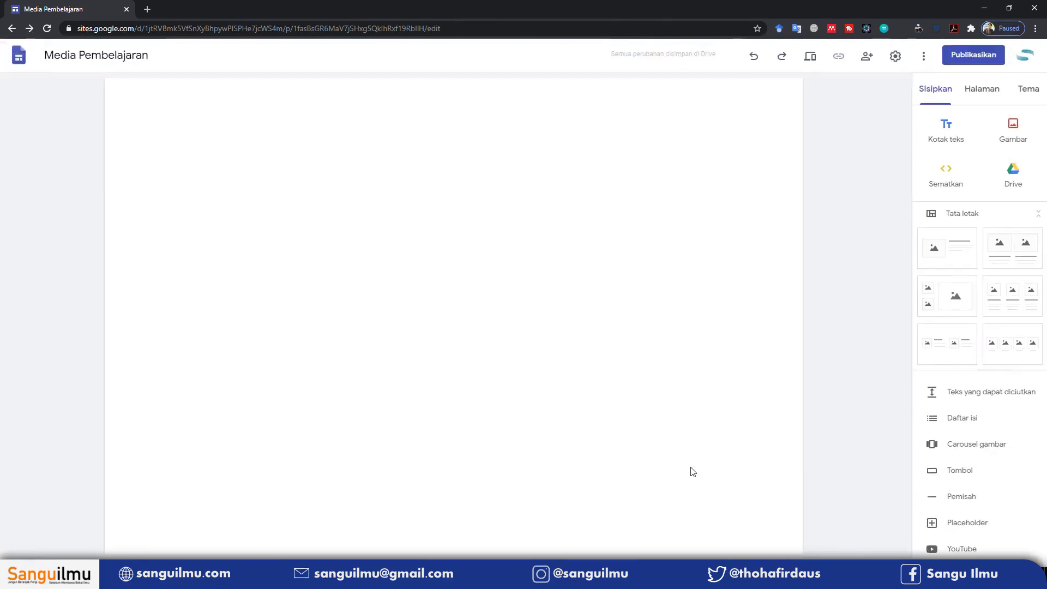
Re-apply numbering to the five Indikator list items so they sit flush left without indentation
scroll(645, 423, down, 2)
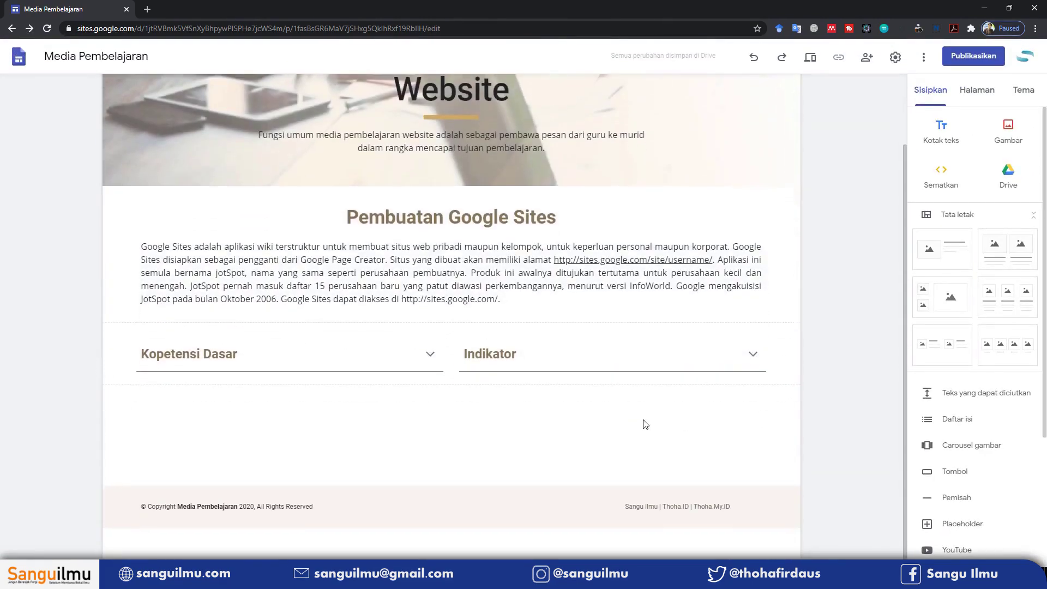
click(752, 357)
click(512, 403)
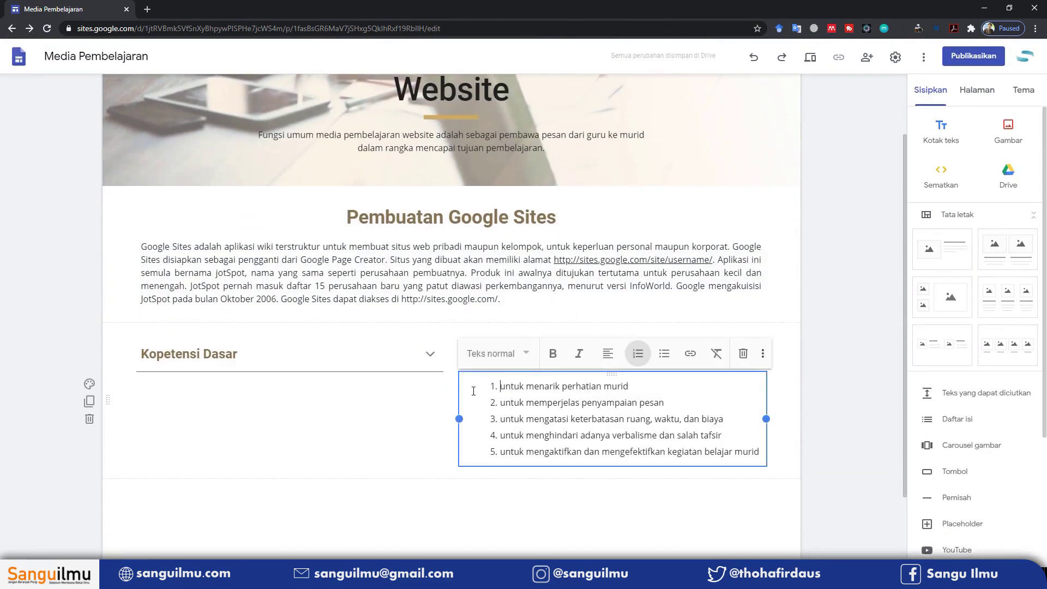
click(468, 387)
drag(761, 450, 471, 389)
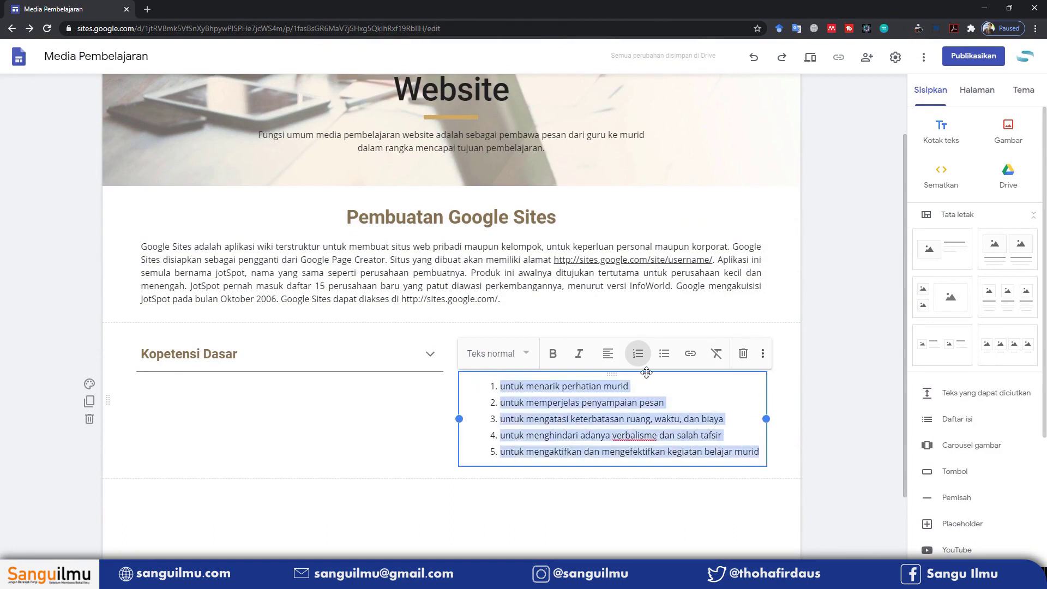
click(639, 355)
click(640, 359)
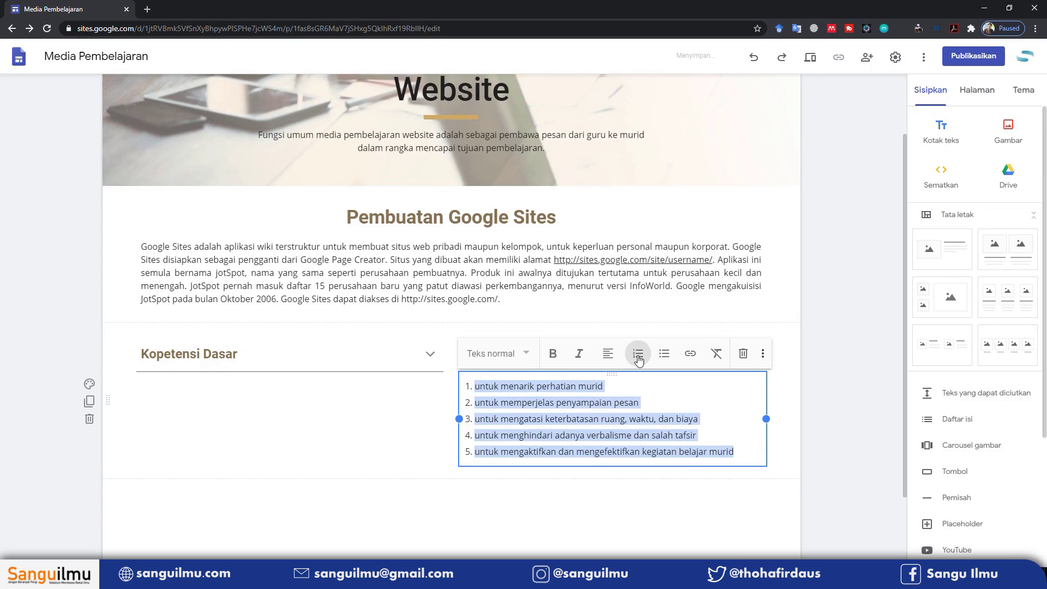
click(652, 459)
click(662, 488)
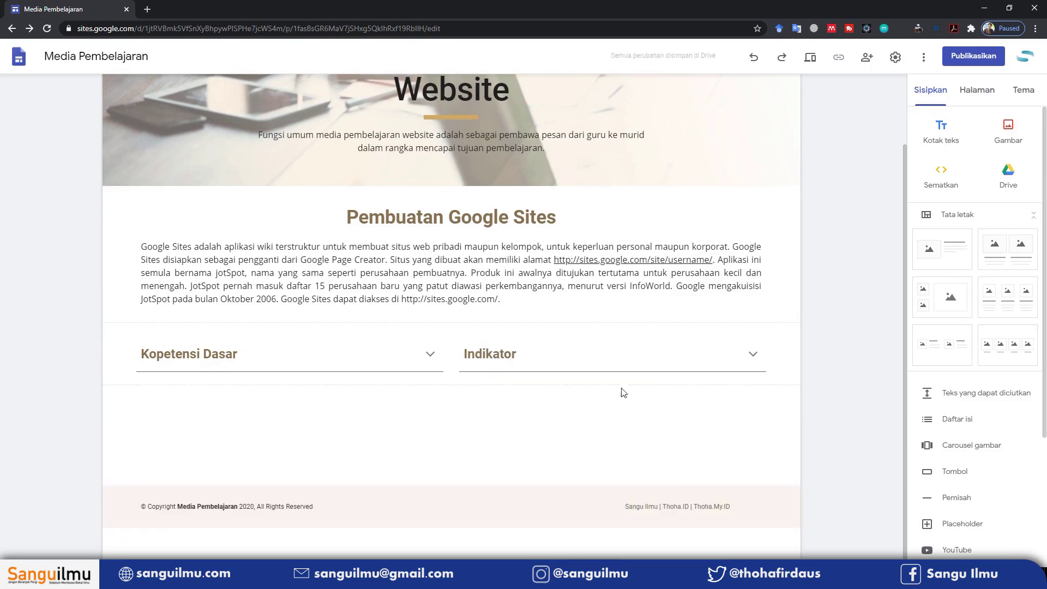
click(625, 357)
scroll(708, 411, down, 2)
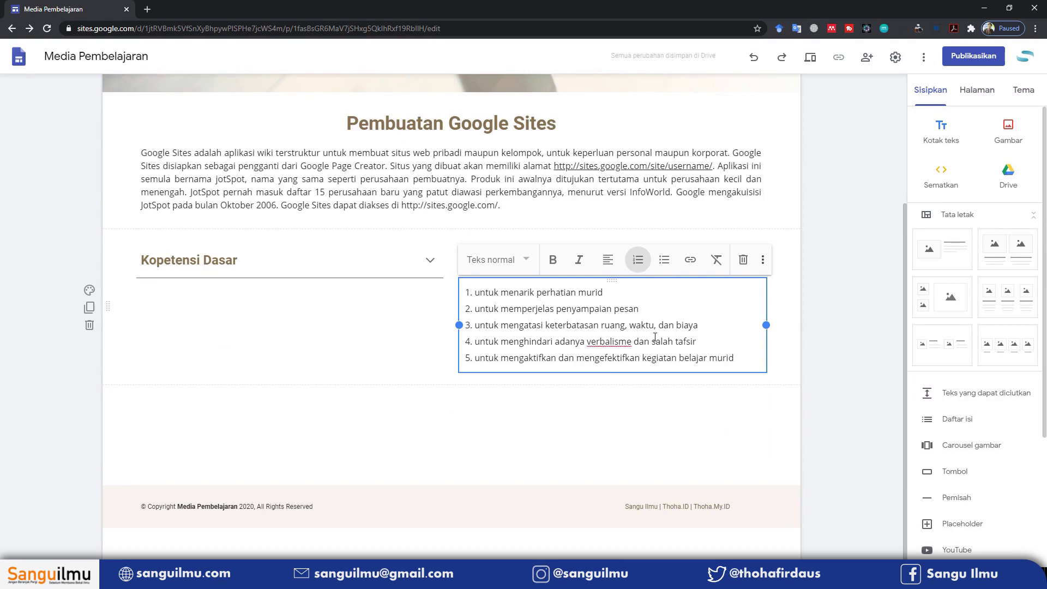
key(Escape)
scroll(822, 135, up, 2)
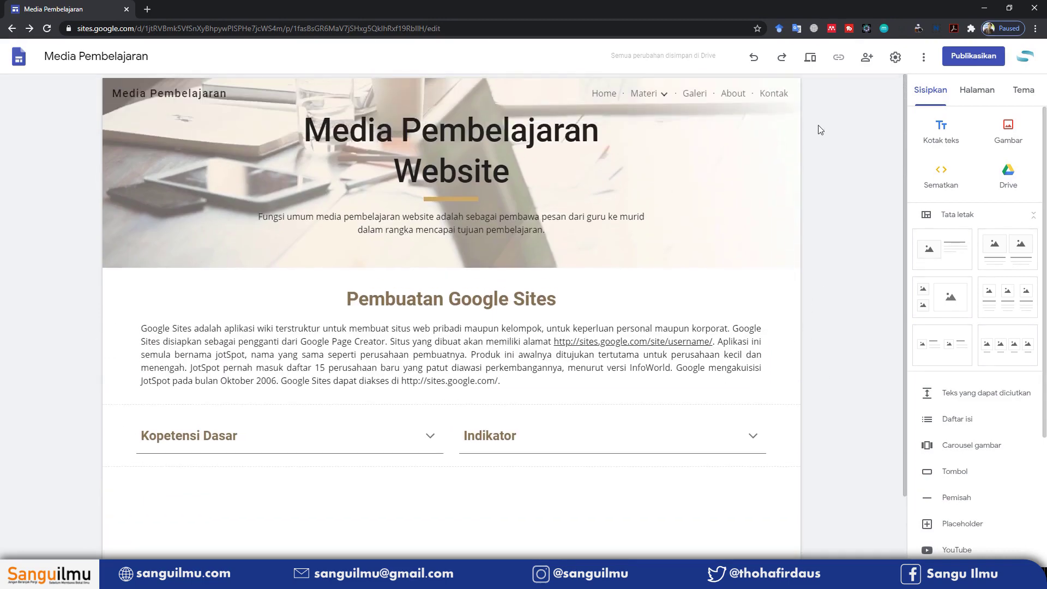
click(810, 57)
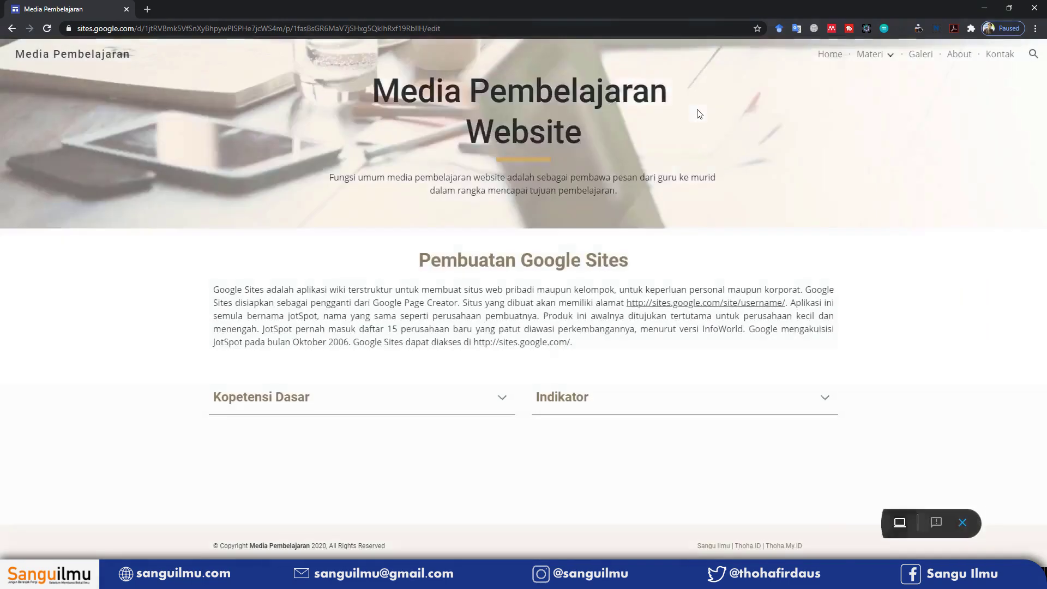
click(823, 398)
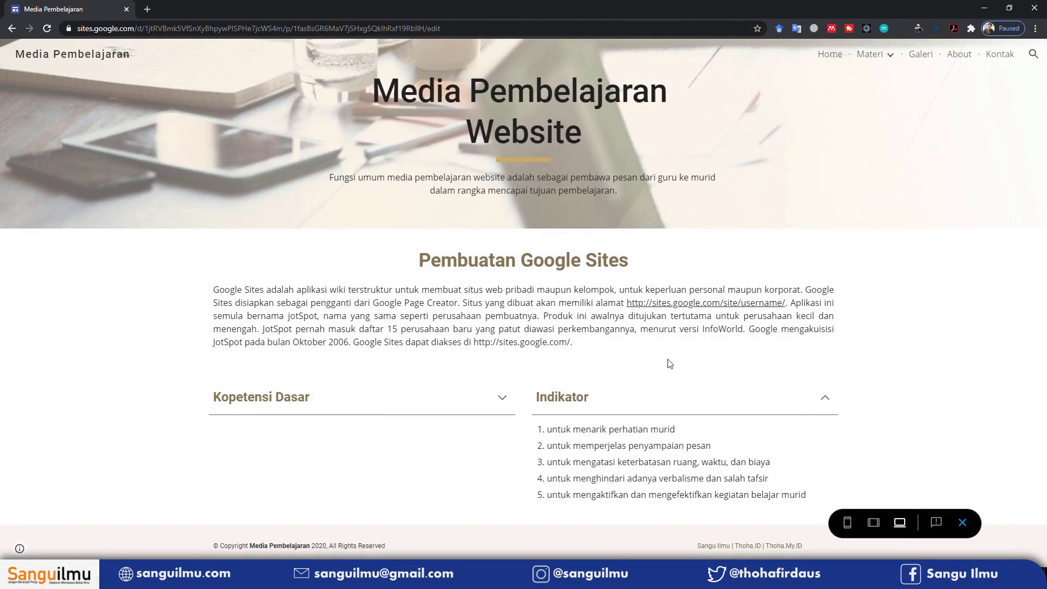
click(963, 523)
scroll(522, 304, down, 2)
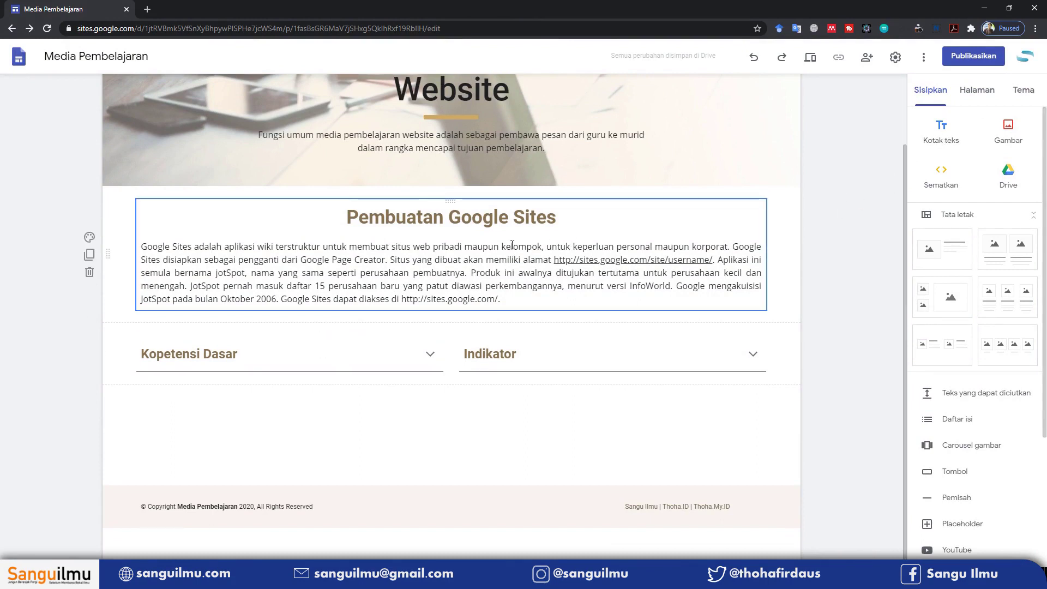
Duplicate the Pembuatan Google Sites section and move the copy below the collapsible row
click(90, 255)
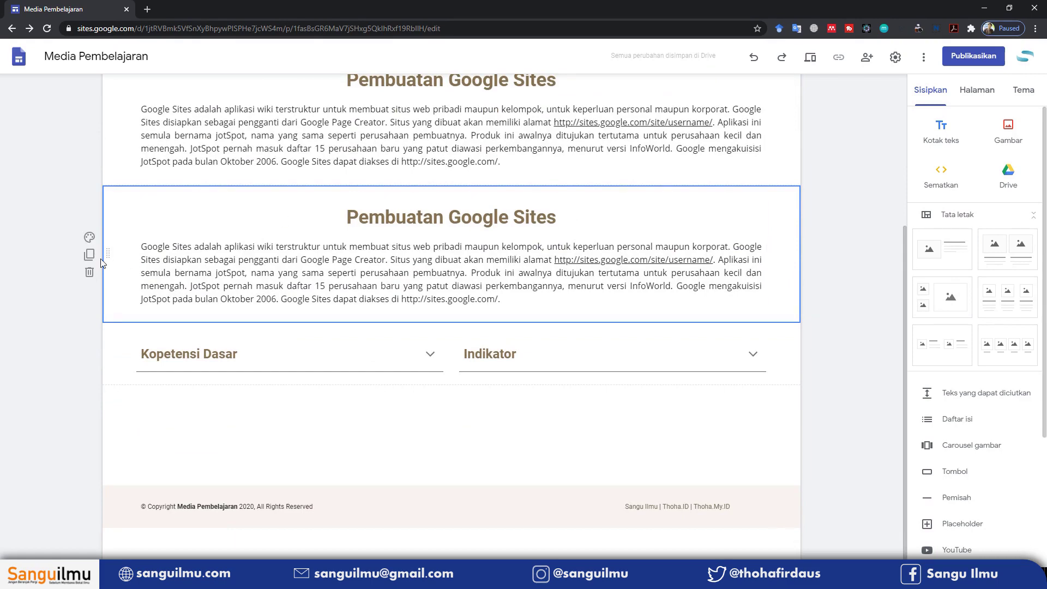
drag(107, 252, 105, 445)
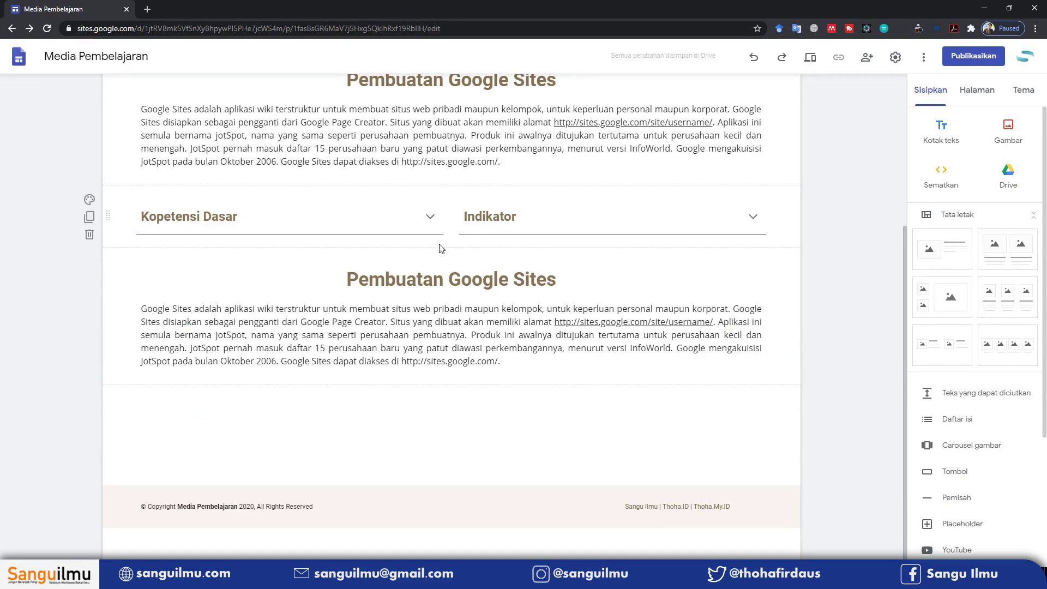
scroll(480, 248, up, 3)
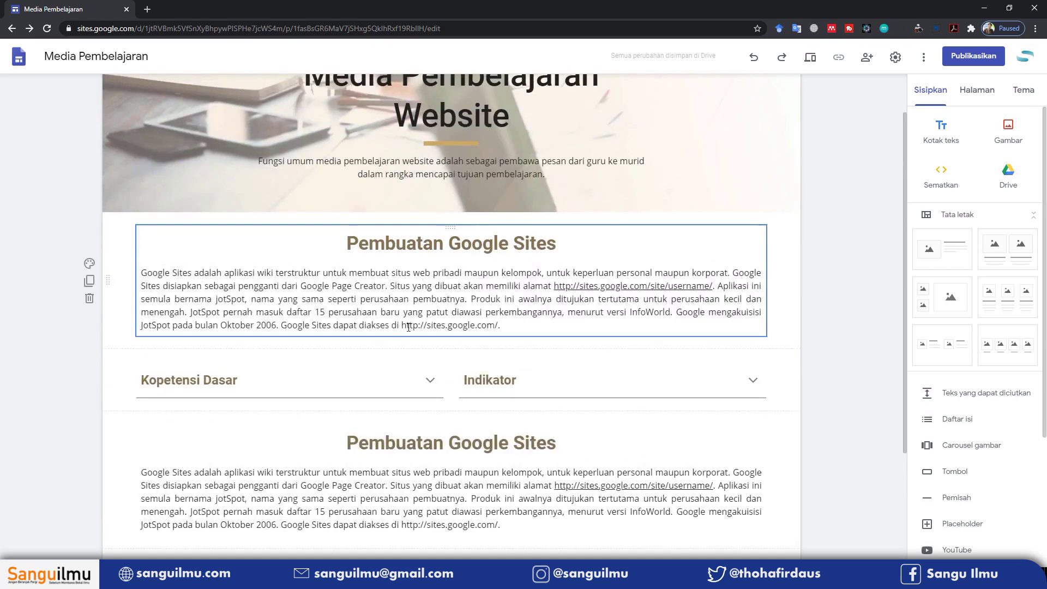
scroll(405, 326, down, 3)
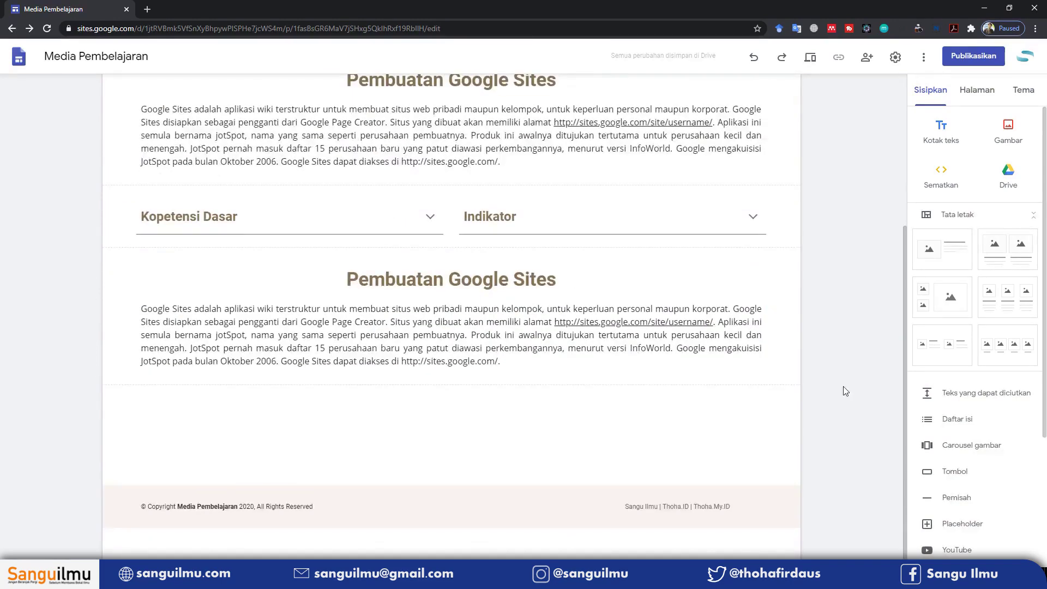
Insert a divider line and place it above the copied section
click(962, 504)
drag(208, 382, 236, 253)
scroll(350, 334, up, 2)
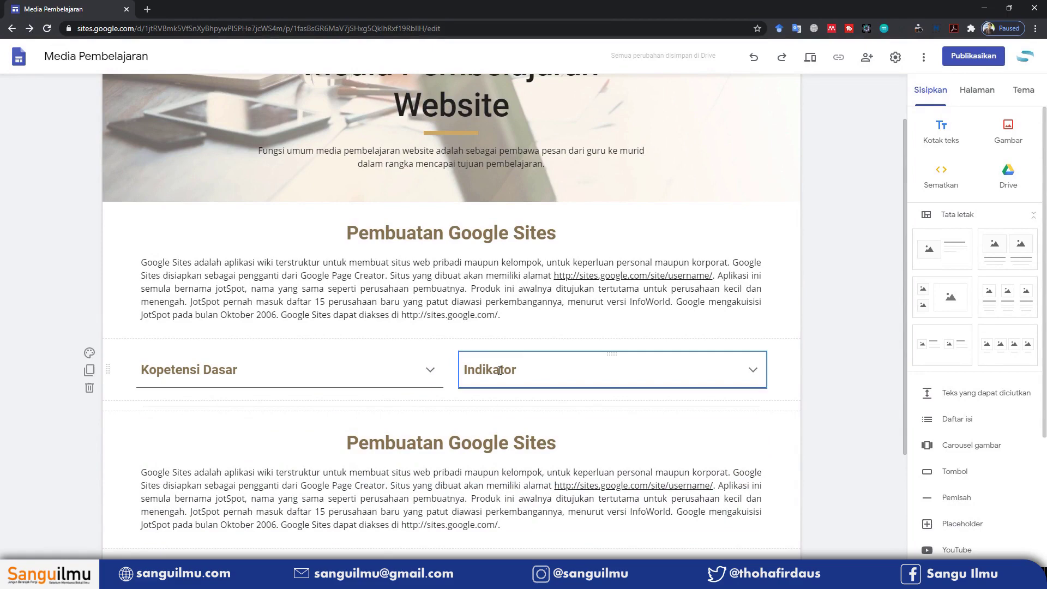
scroll(816, 289, down, 2)
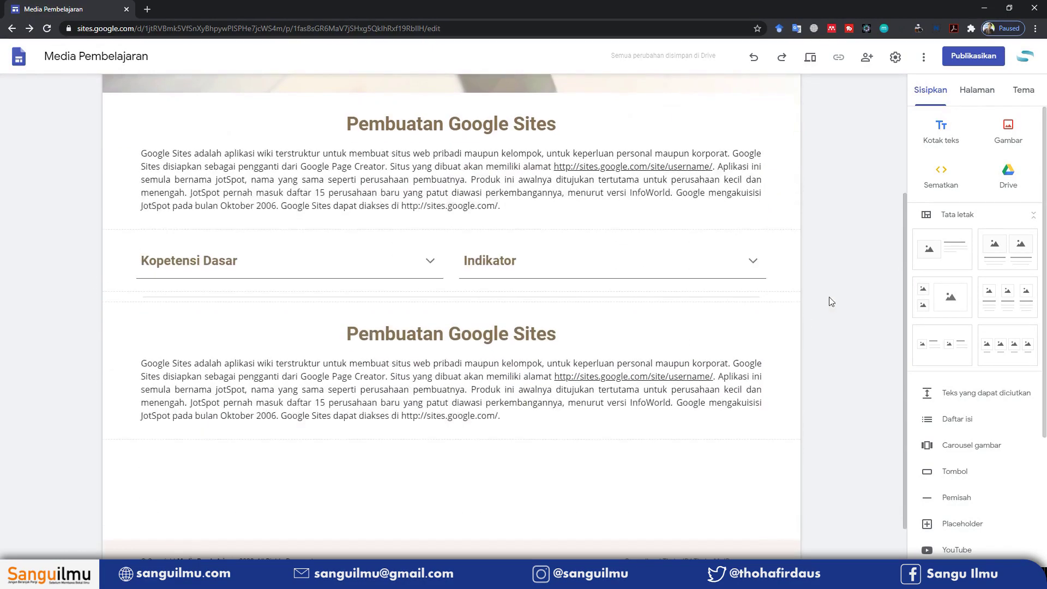
scroll(944, 355, down, 3)
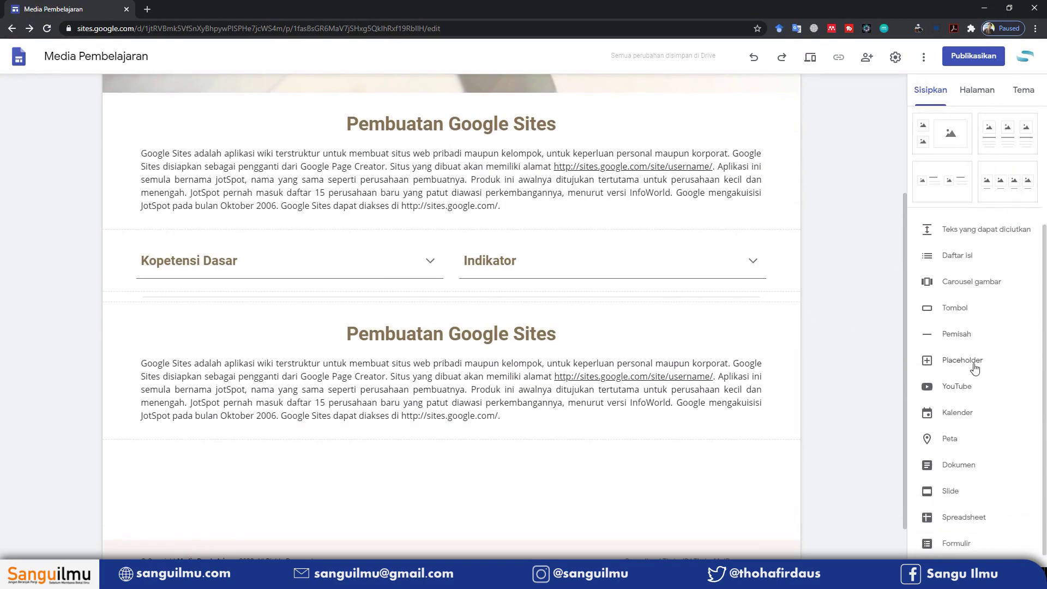
scroll(459, 269, up, 1)
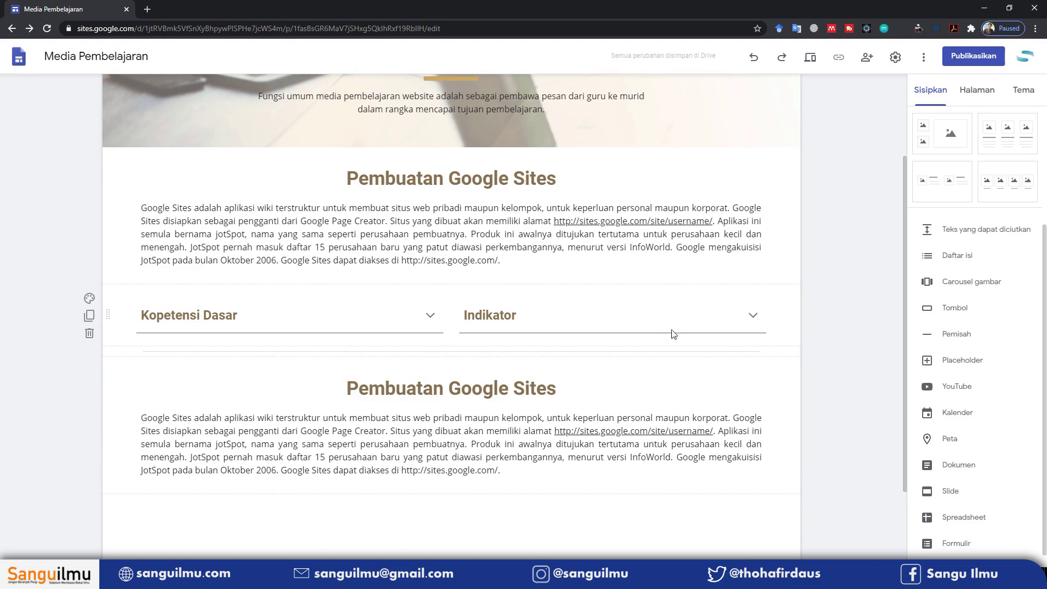
click(957, 309)
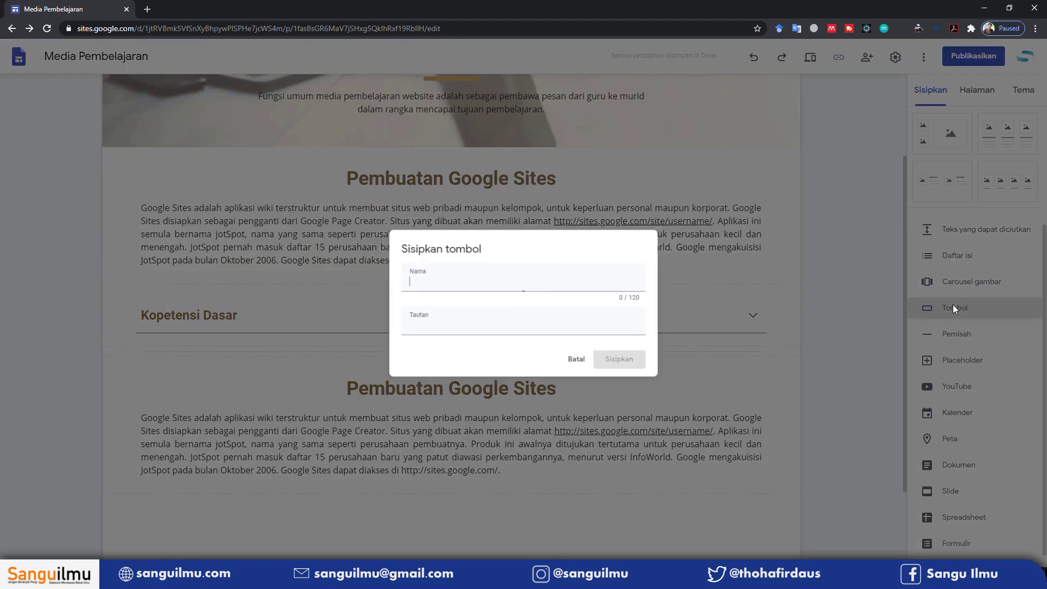
click(589, 323)
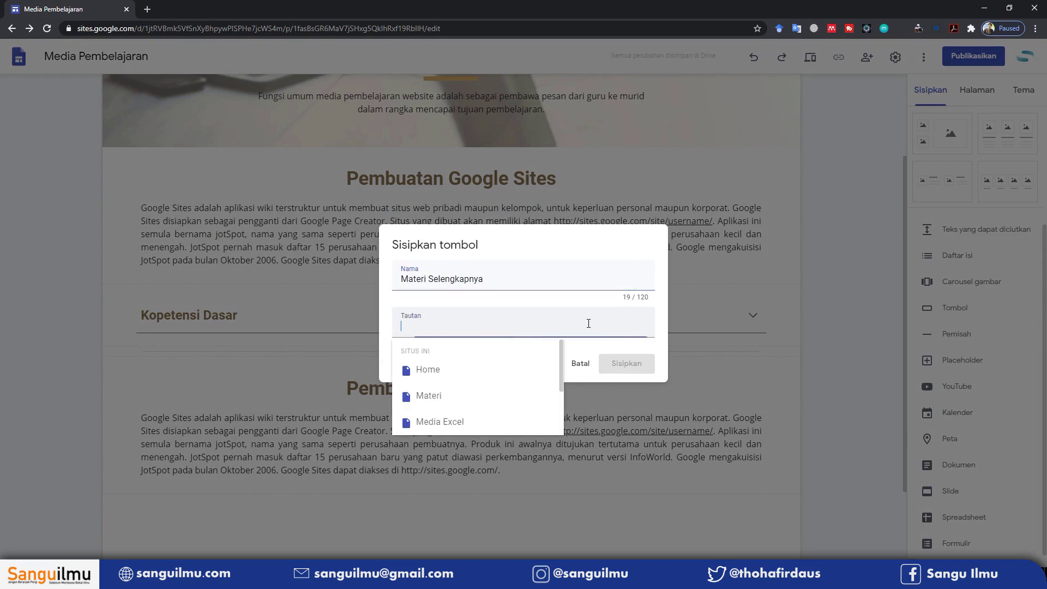
scroll(478, 365, down, 2)
scroll(480, 361, up, 1)
scroll(480, 361, up, 1)
click(622, 249)
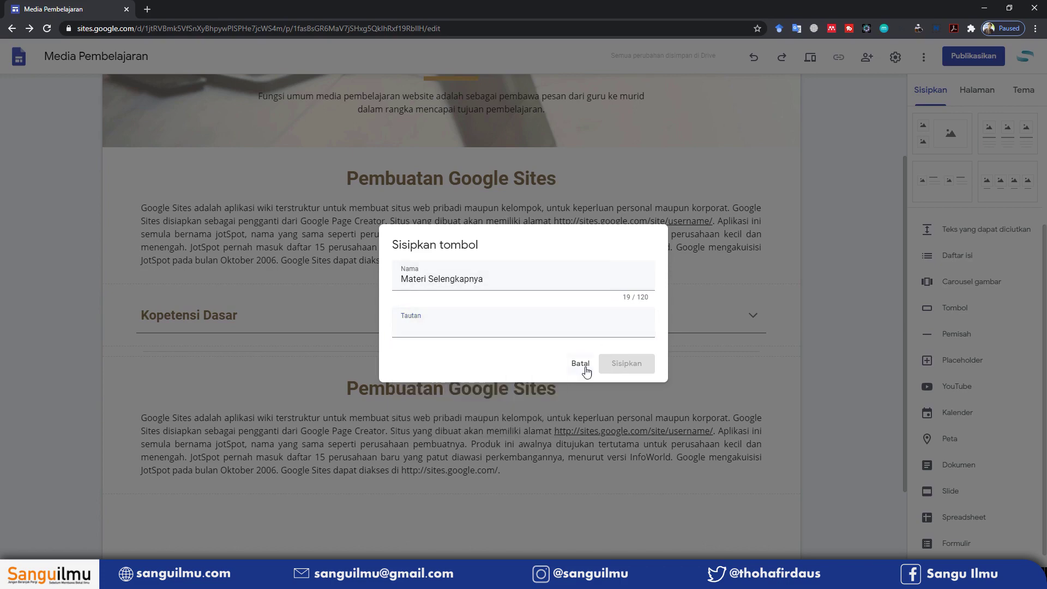
click(582, 365)
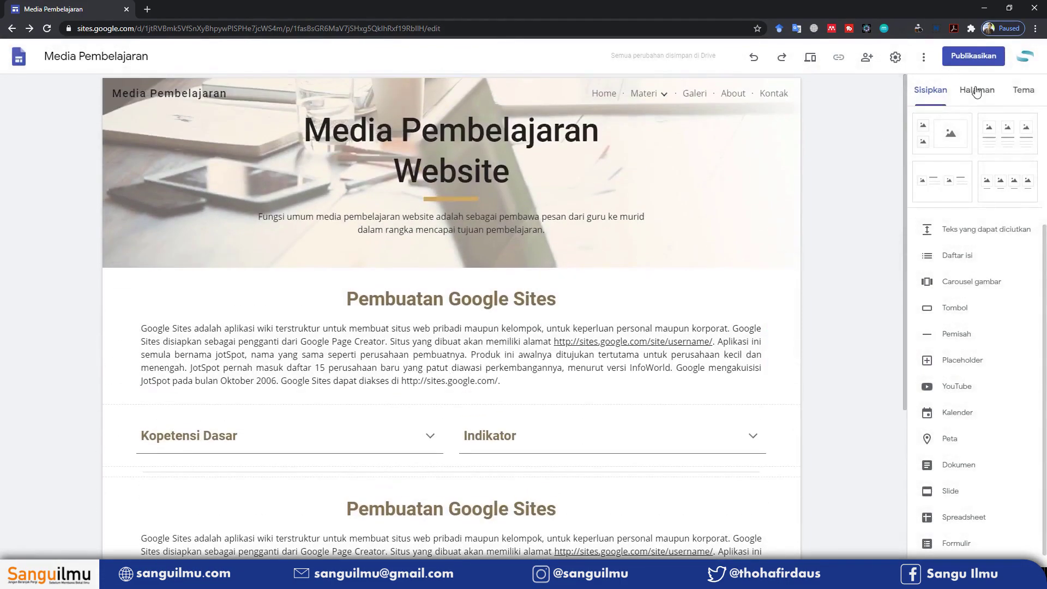
click(977, 90)
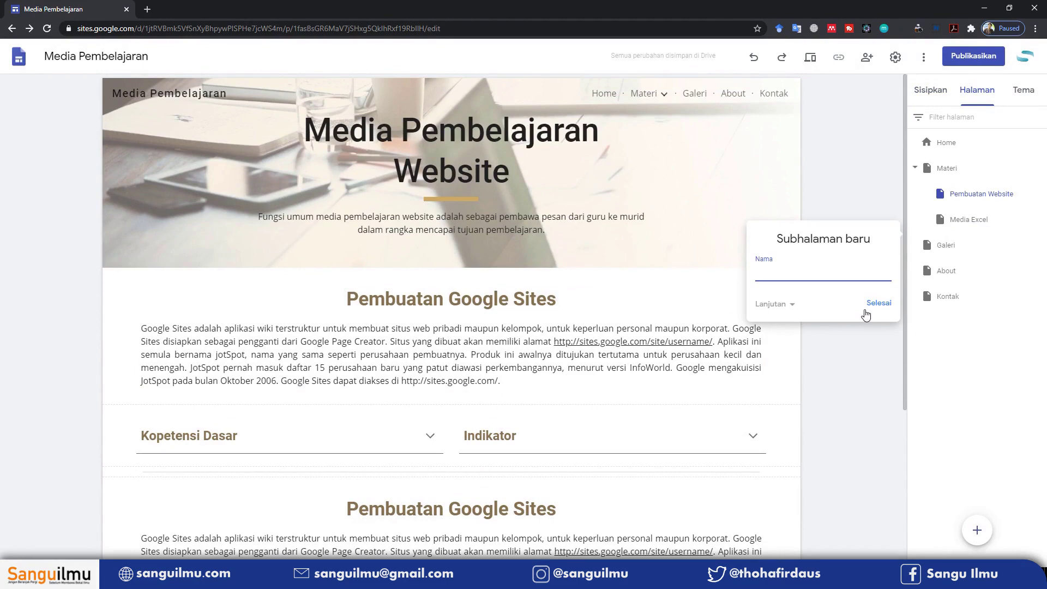
Create a 'Google Situs' subpage and nest it under Pembuatan Website
text(oogle Situs)
click(866, 311)
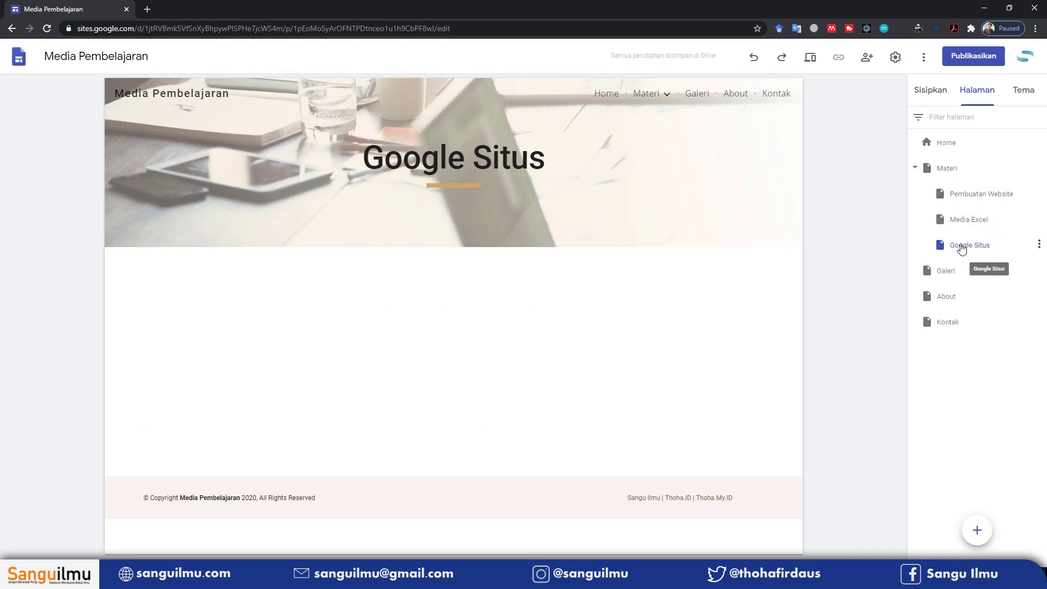
drag(980, 250, 1003, 196)
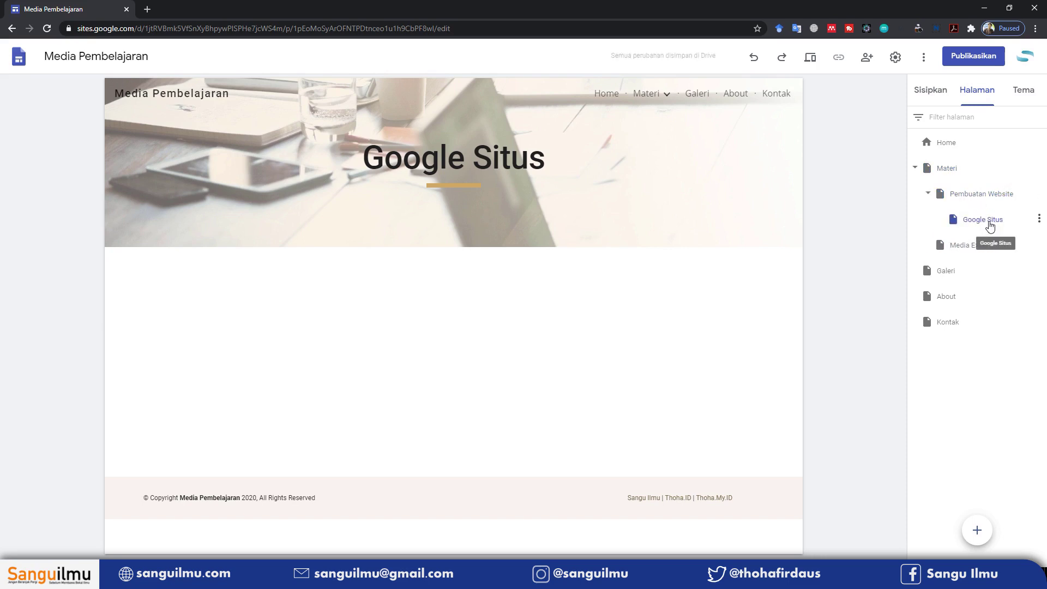
Add a 'Wordpress' page and place it under Pembuatan Website, after Google Situs
click(977, 530)
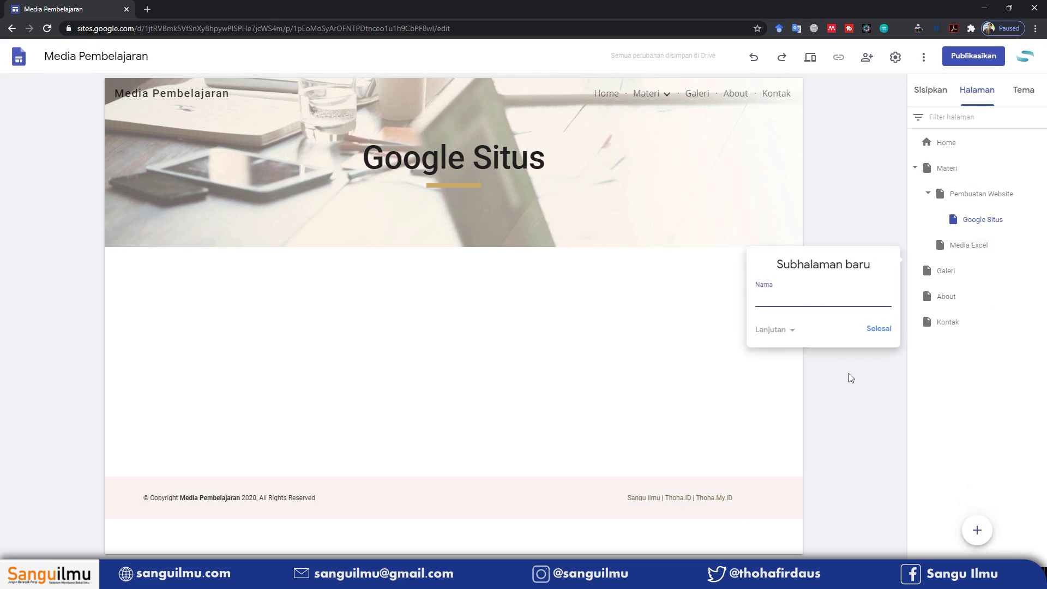
text(Wordpress)
click(887, 330)
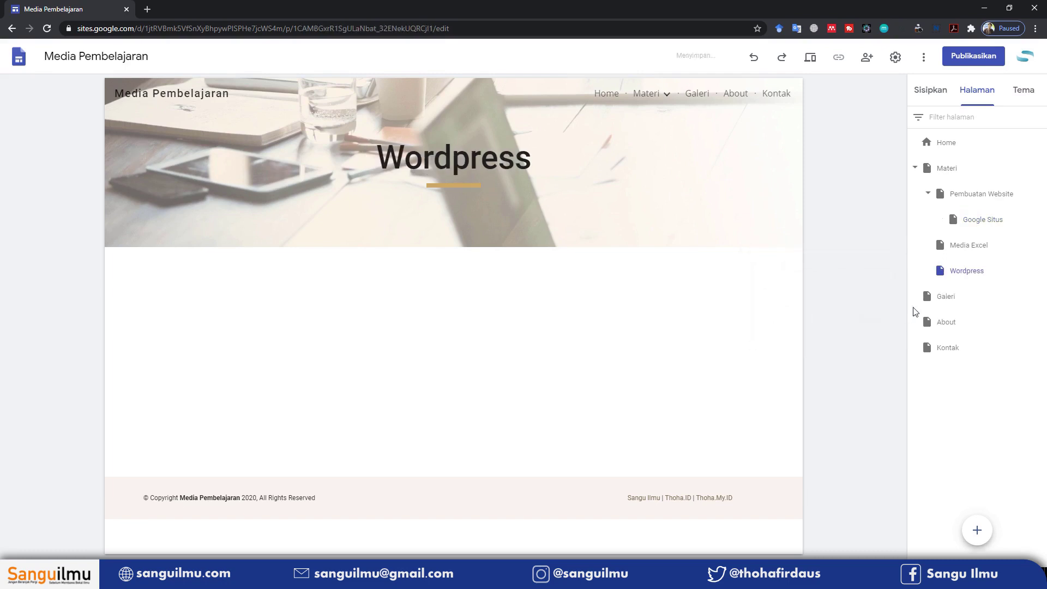
drag(963, 280, 1006, 205)
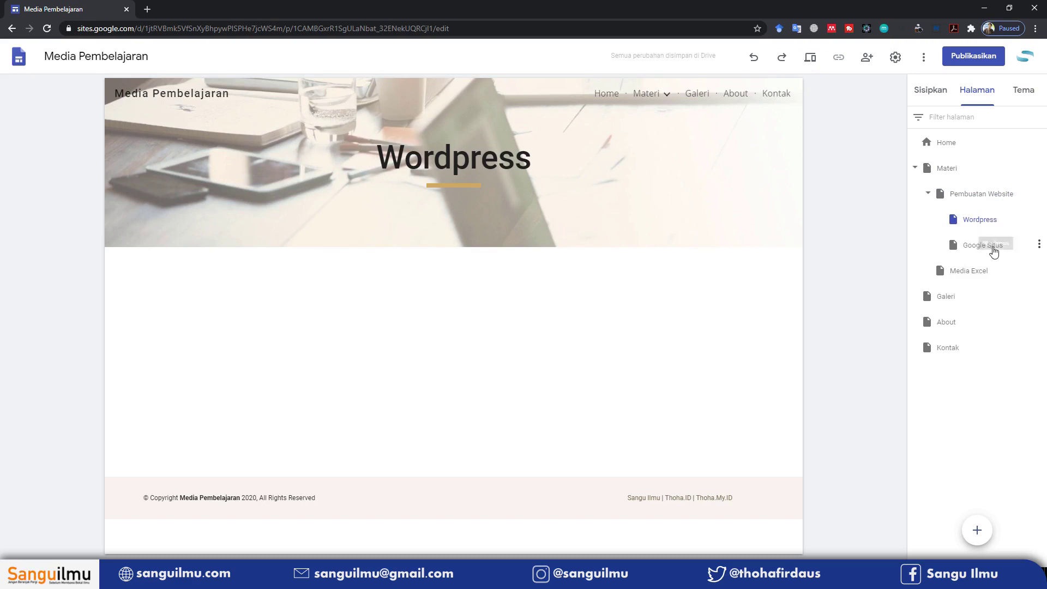
drag(982, 230, 1002, 220)
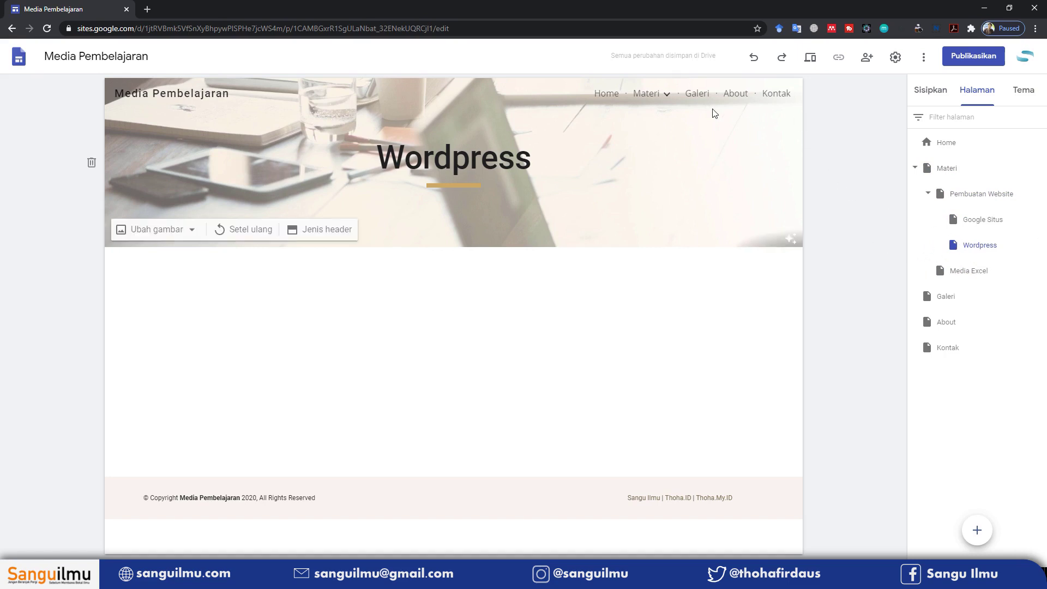
Expand and collapse the Pembuatan Website entries in the Materi navigation menu
mouse_move(653, 107)
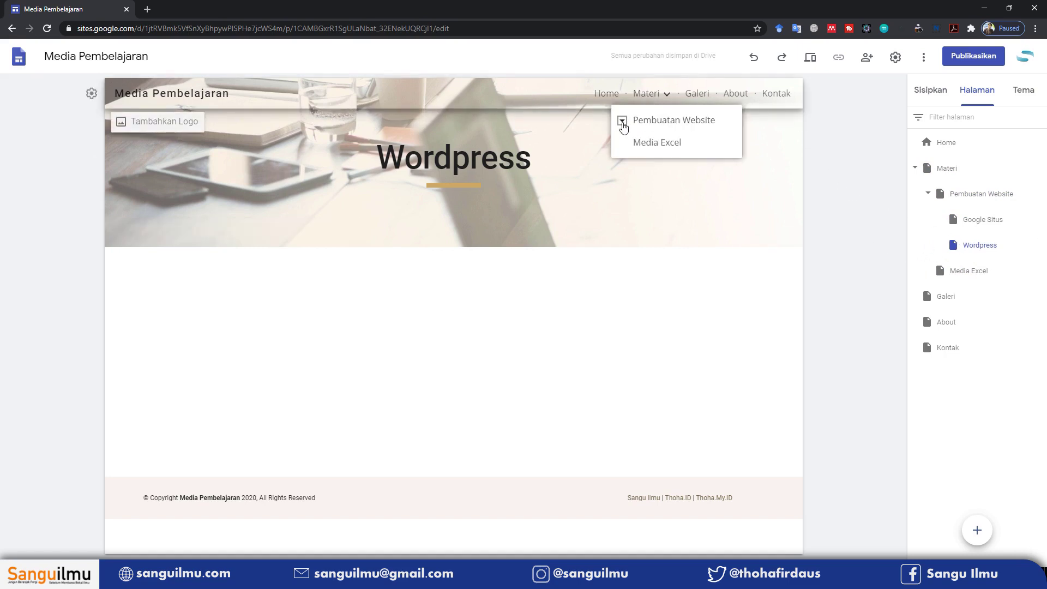
click(622, 121)
click(671, 127)
On Pembuatan Website, add a 'Materi Lengkap' button linked to Google Situs below Kopetensi Dasar
click(976, 200)
scroll(543, 312, down, 4)
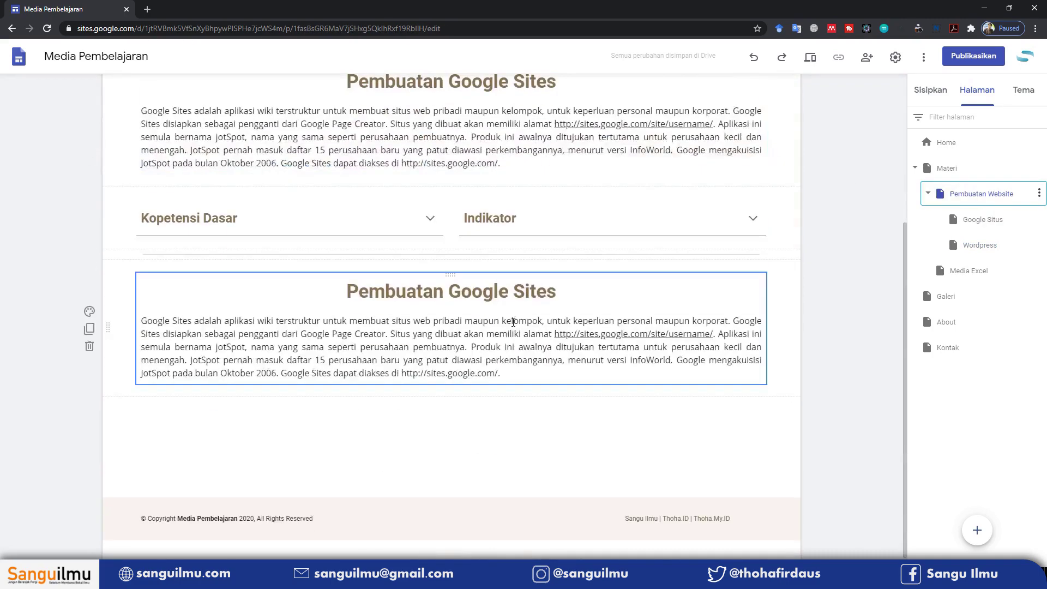
click(931, 89)
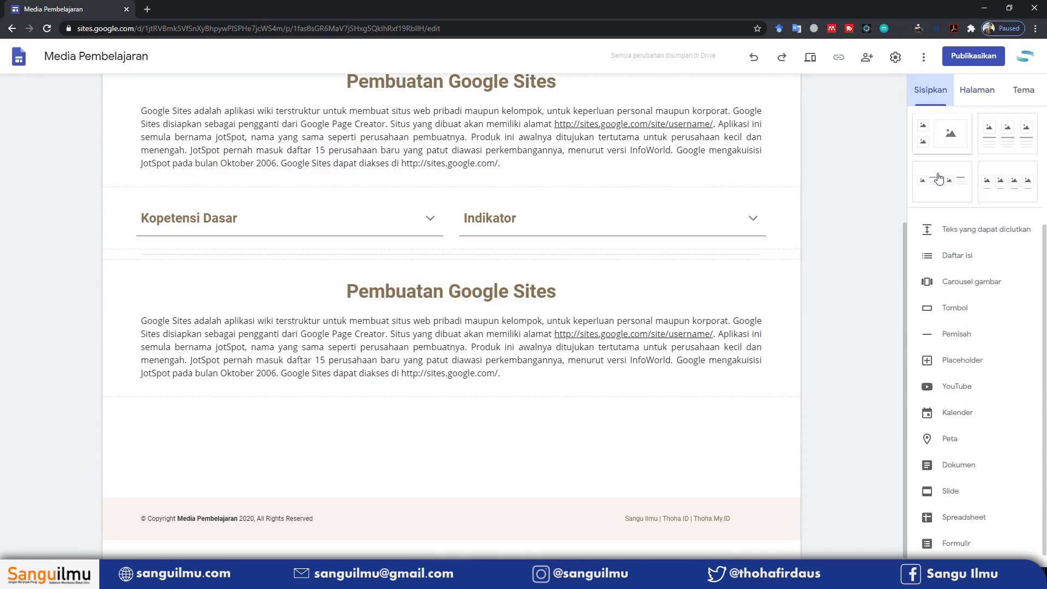
click(953, 309)
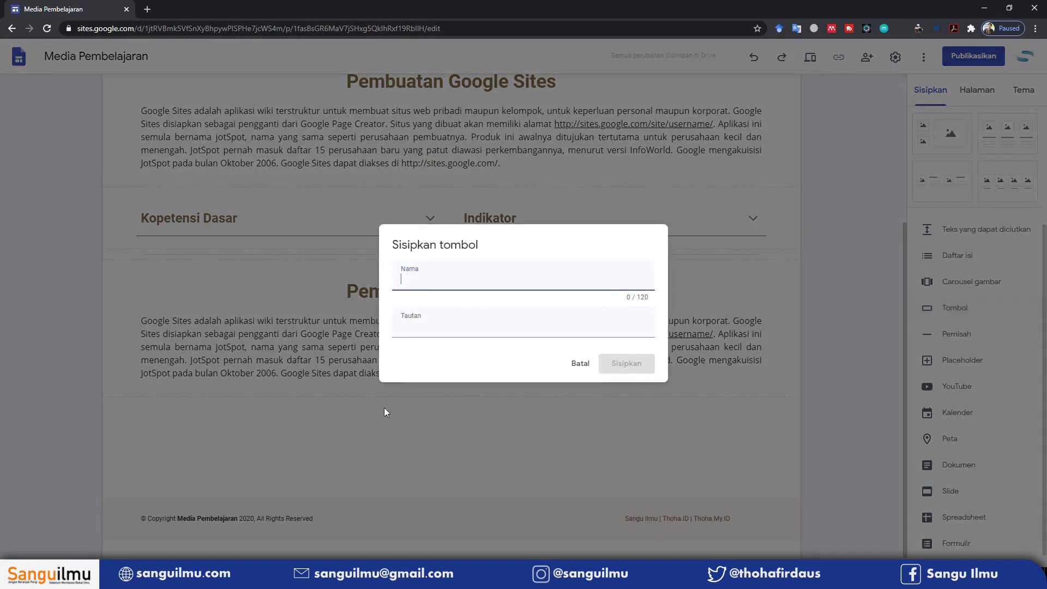
text(Materi Lengkap)
click(512, 330)
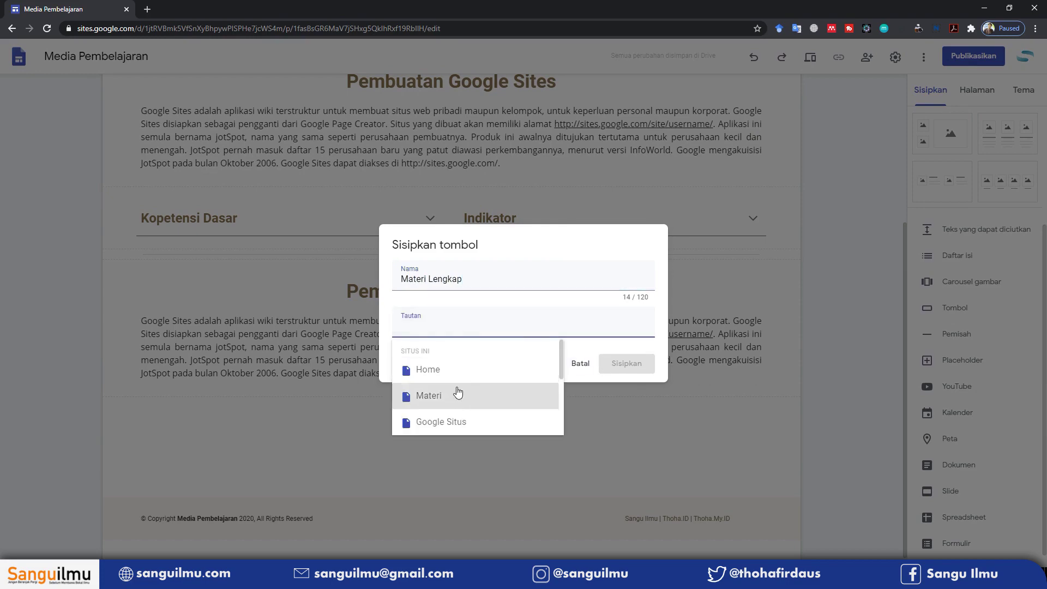
scroll(460, 393, down, 2)
click(467, 371)
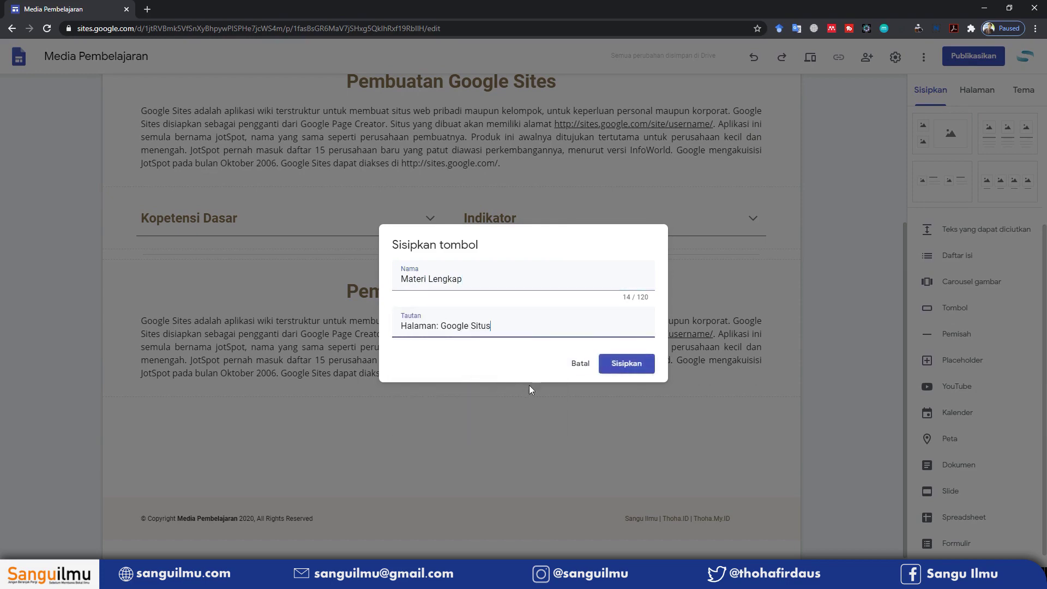
click(626, 367)
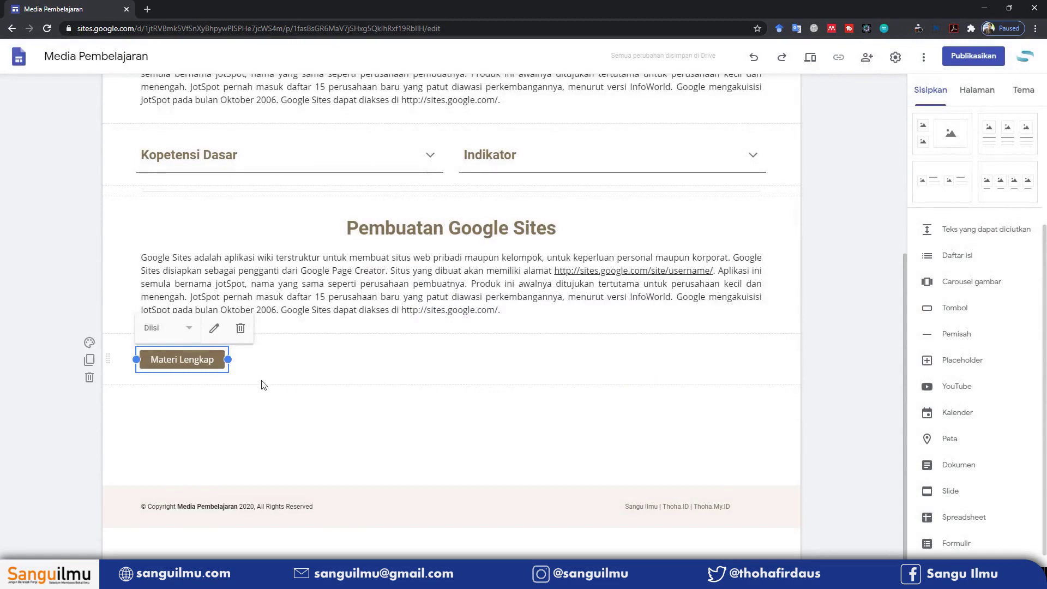
drag(188, 360, 365, 329)
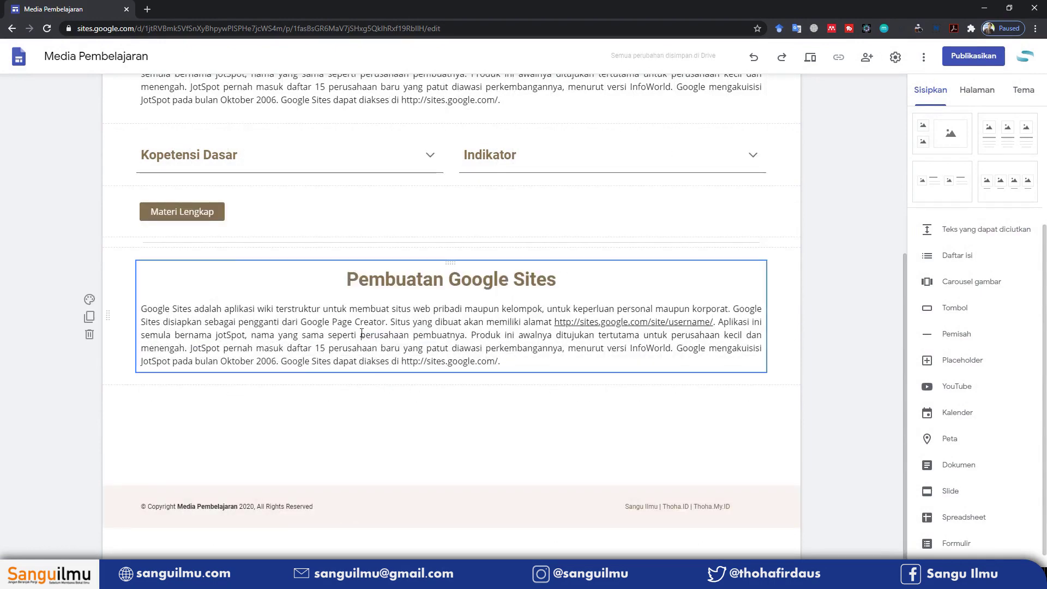
Widen the Materi Lengkap button to span the left column
click(220, 210)
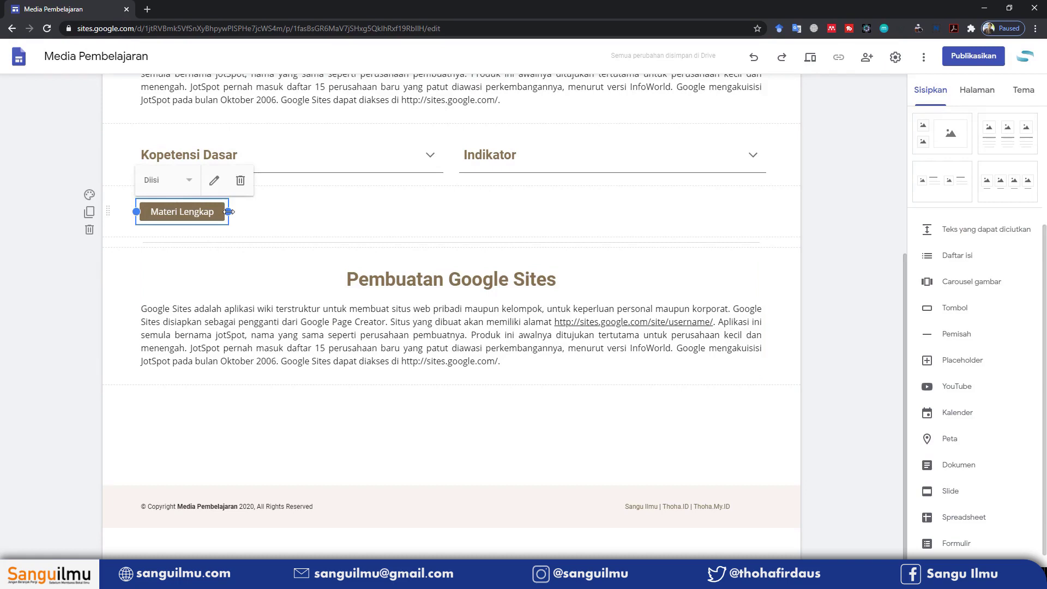
drag(228, 212, 444, 212)
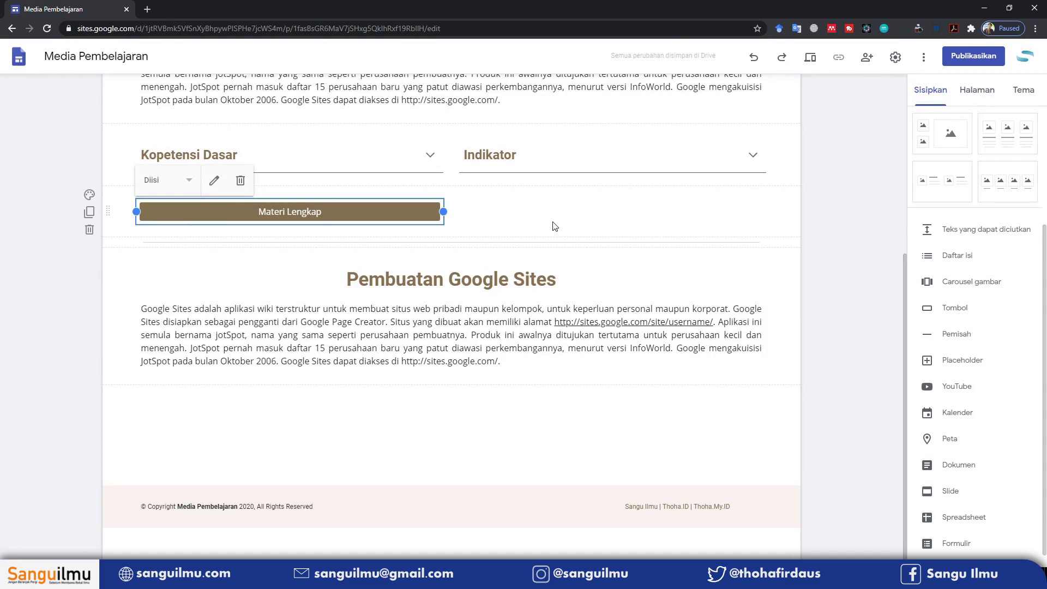
click(470, 209)
click(407, 212)
Duplicate the button, place the copy under Indikator, and open its settings
click(89, 213)
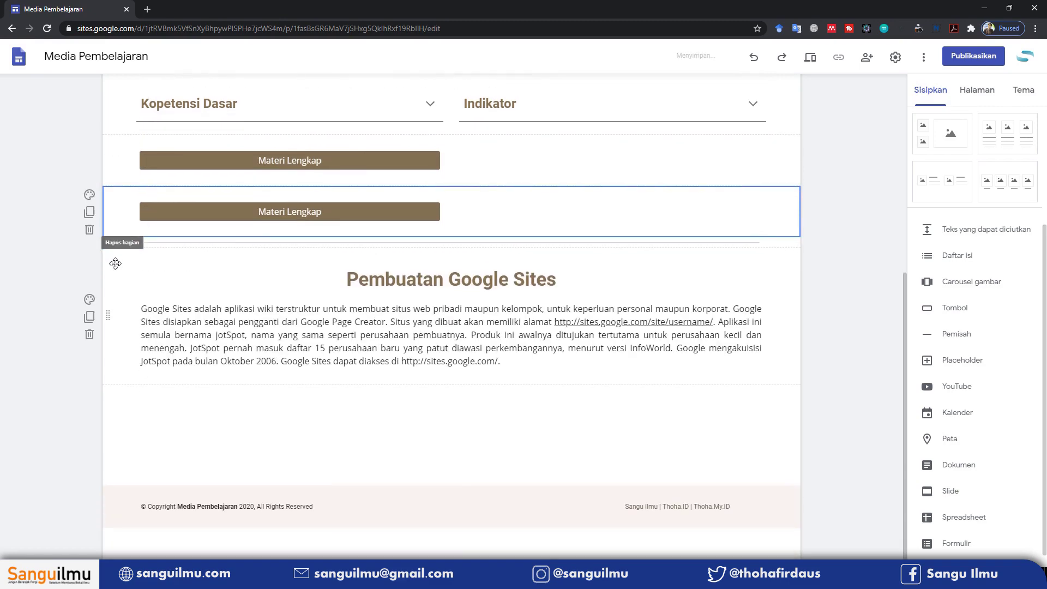
click(259, 214)
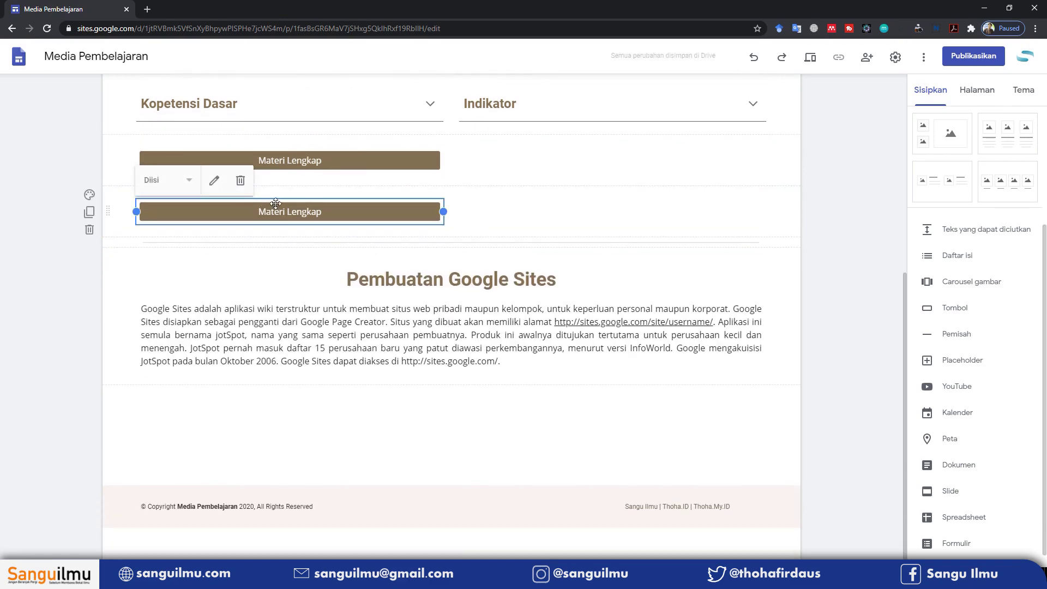
drag(269, 203, 511, 326)
click(590, 307)
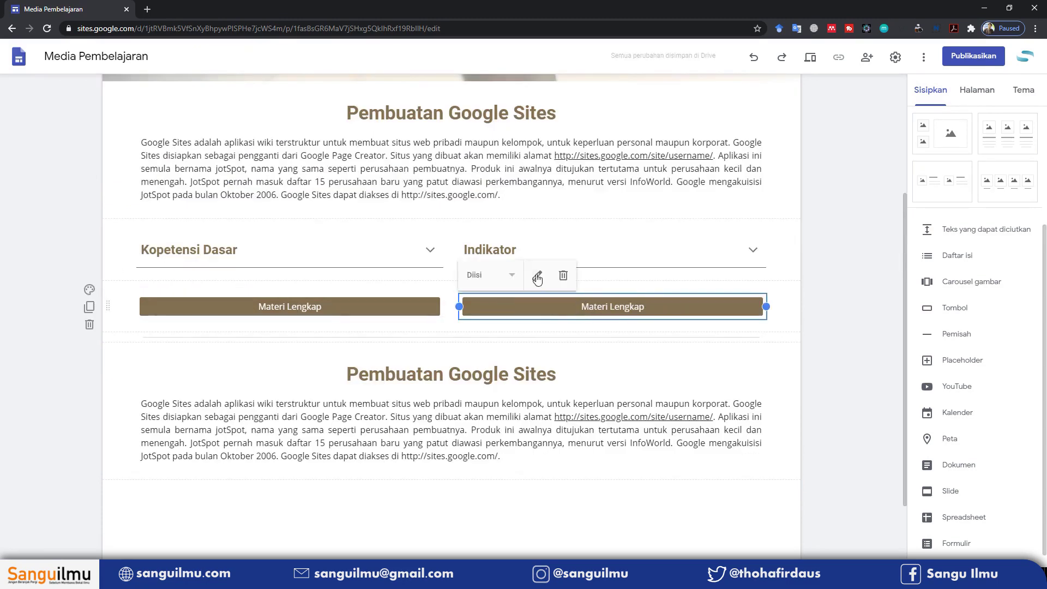
click(537, 276)
triple_click(470, 277)
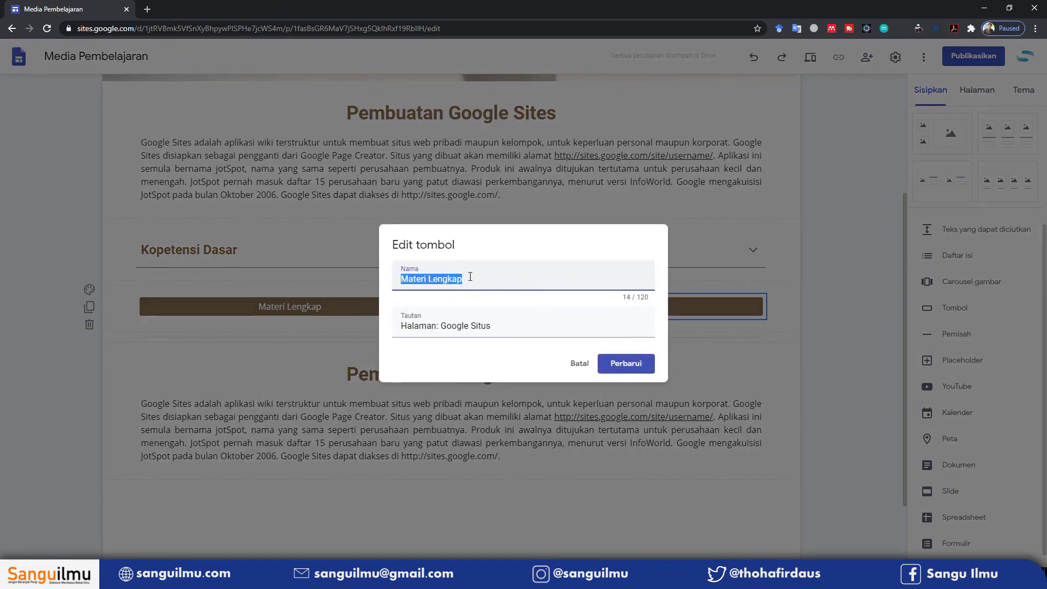
Label the copied button 'Download Materi' and open a new browser tab
text(Download )
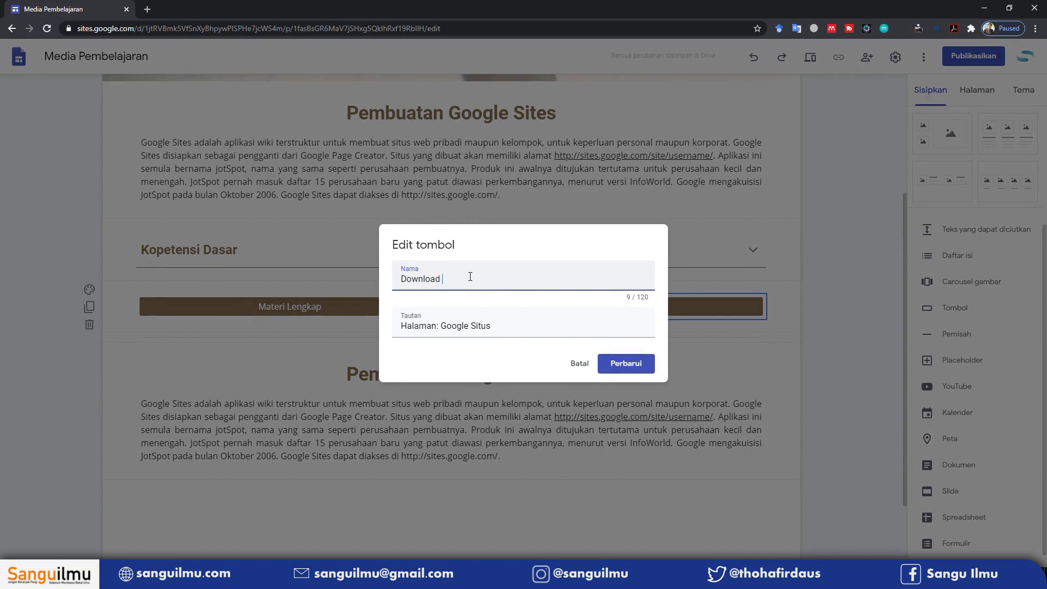
text(Materi)
click(431, 328)
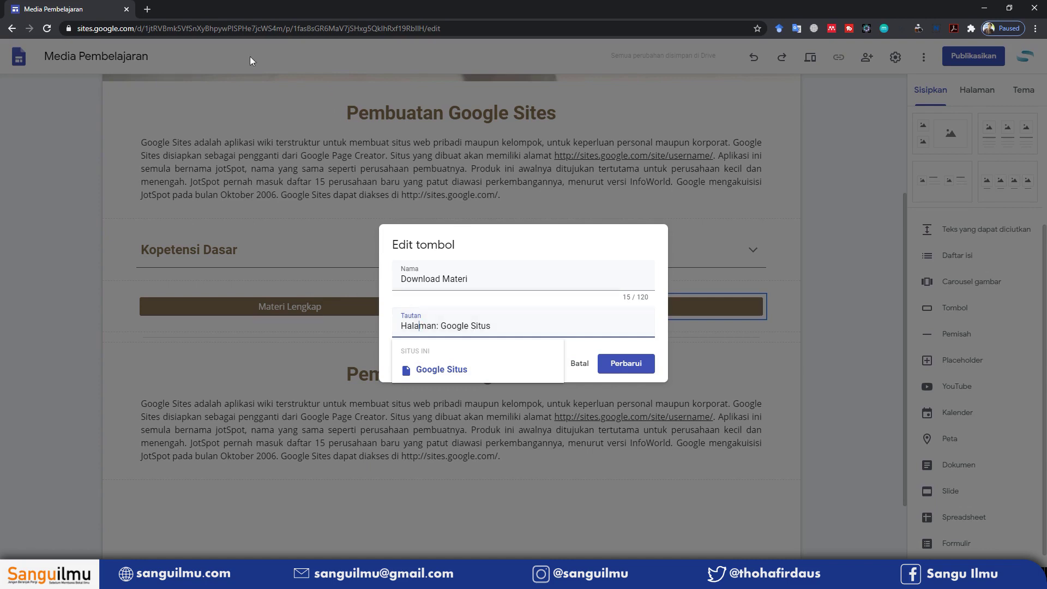
click(148, 9)
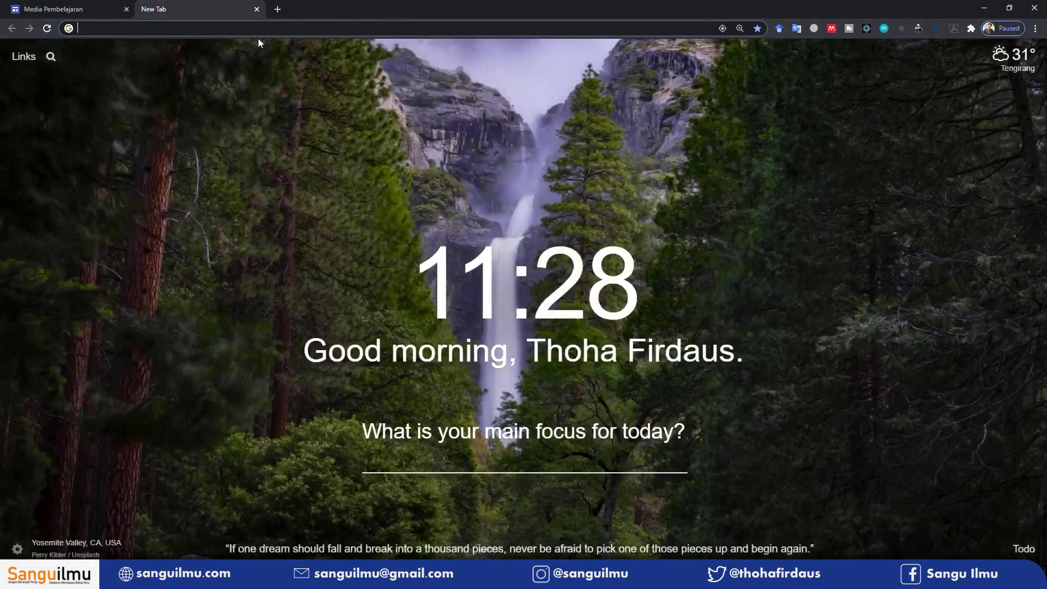
Go to Google Drive, open the CONTOH folder, and select the Problem Solving in Real-Life Contexts PDF
text(drive.google.com)
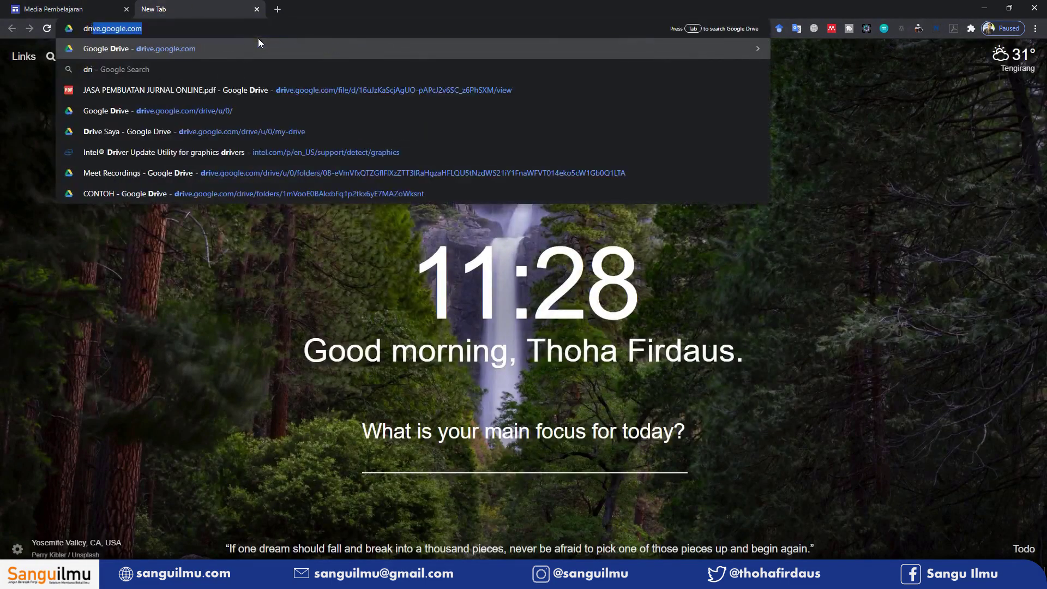
key(Return)
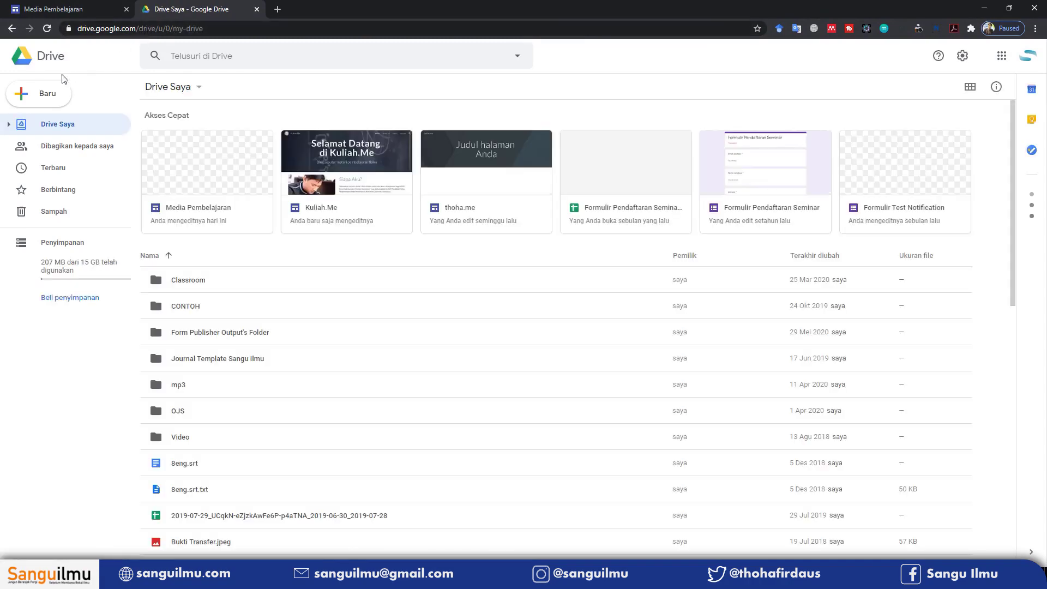
click(42, 94)
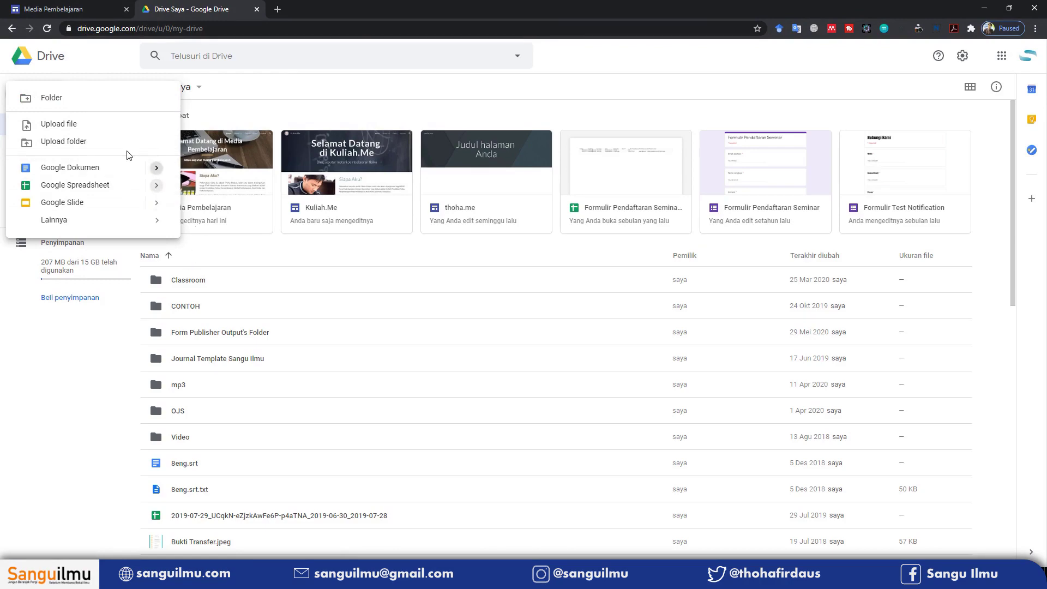
double_click(247, 313)
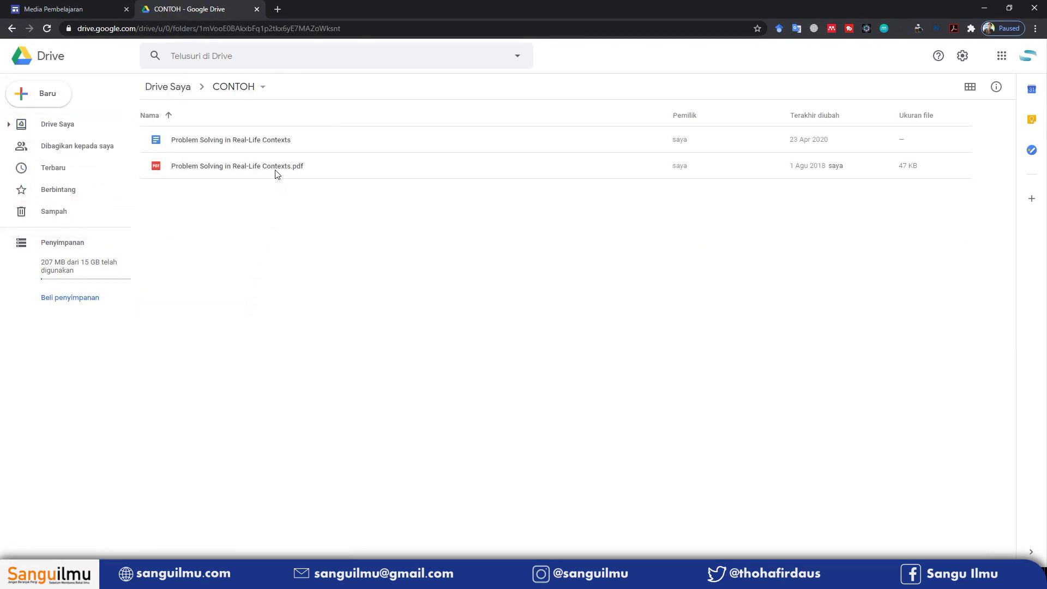
click(279, 172)
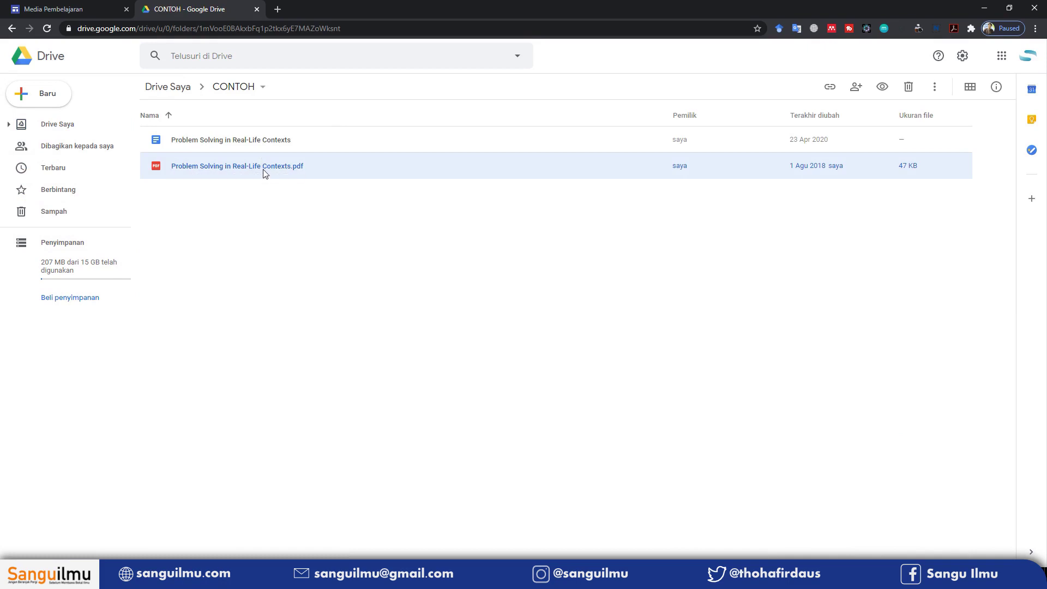
Open the PDF's sharing settings and try the link access options
right_click(322, 171)
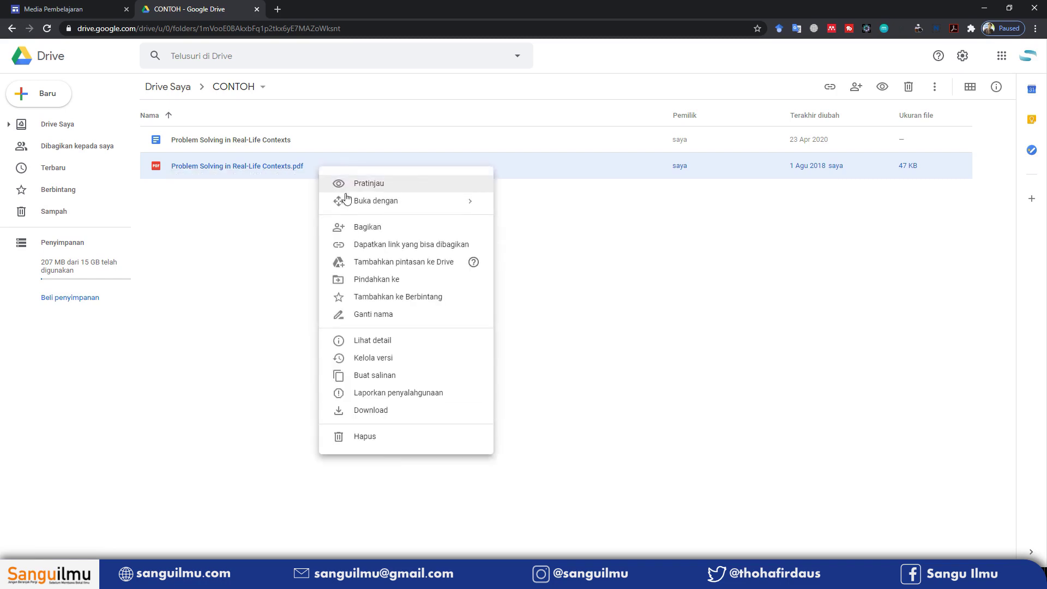
click(358, 224)
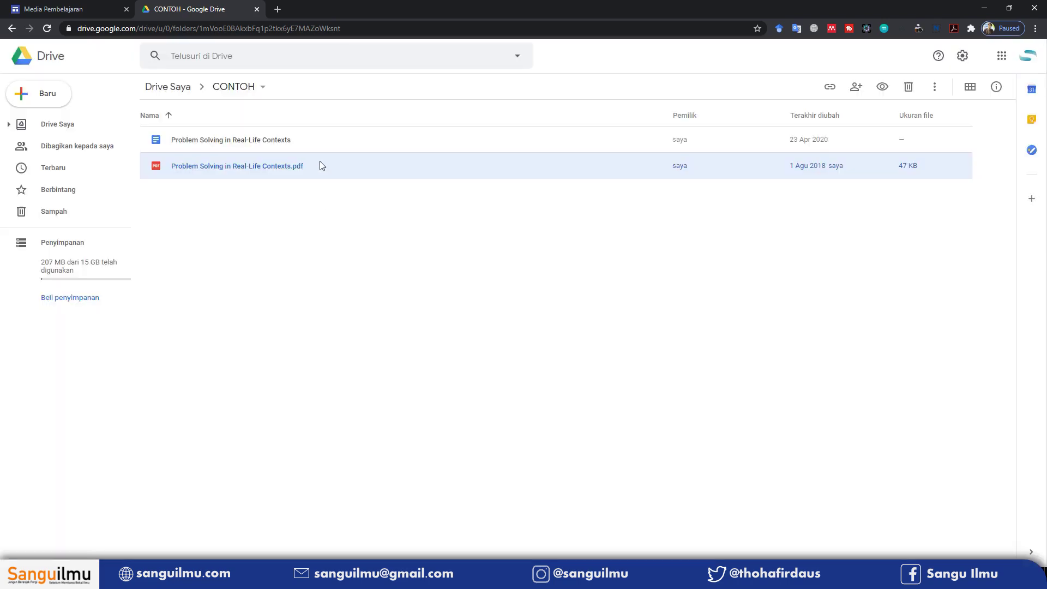
right_click(322, 166)
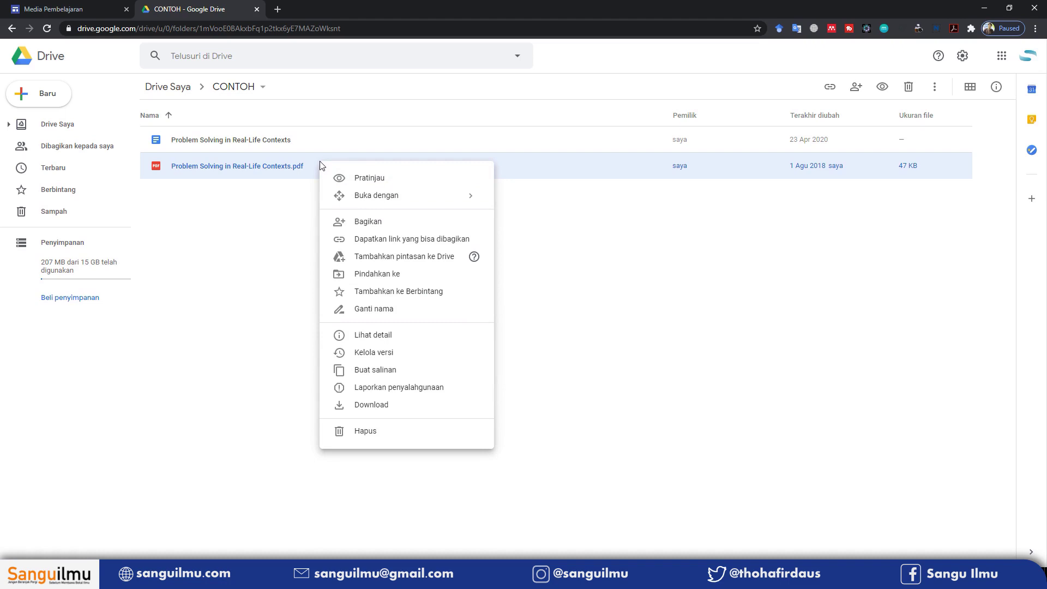
click(351, 224)
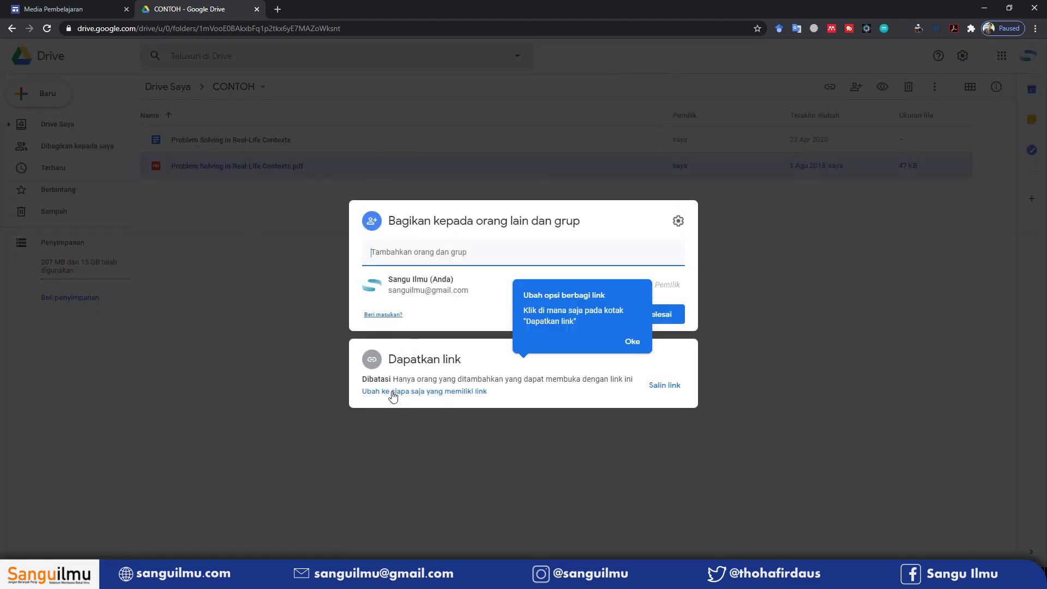
click(468, 399)
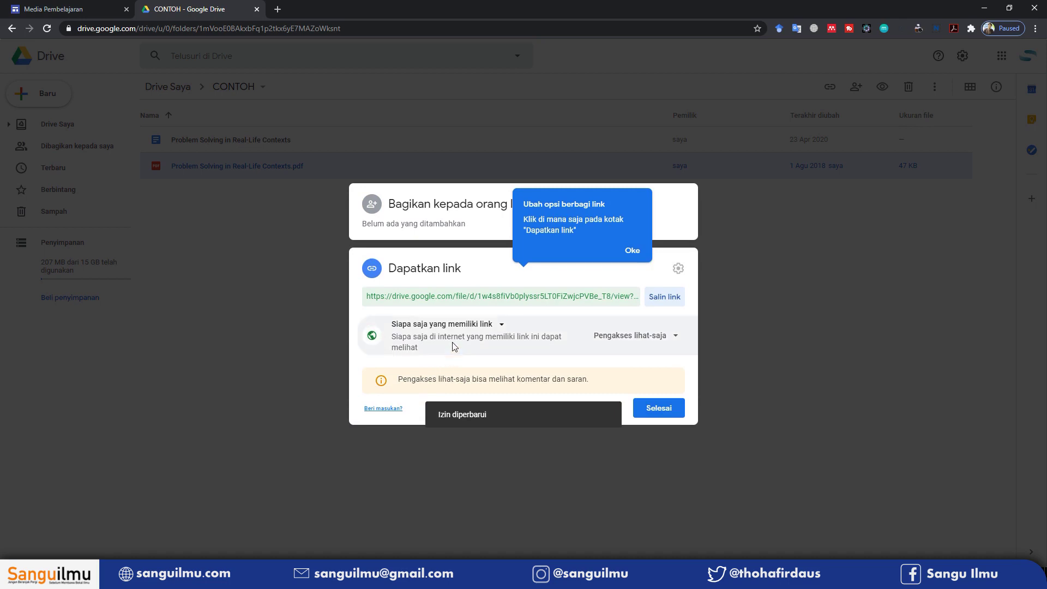
click(502, 327)
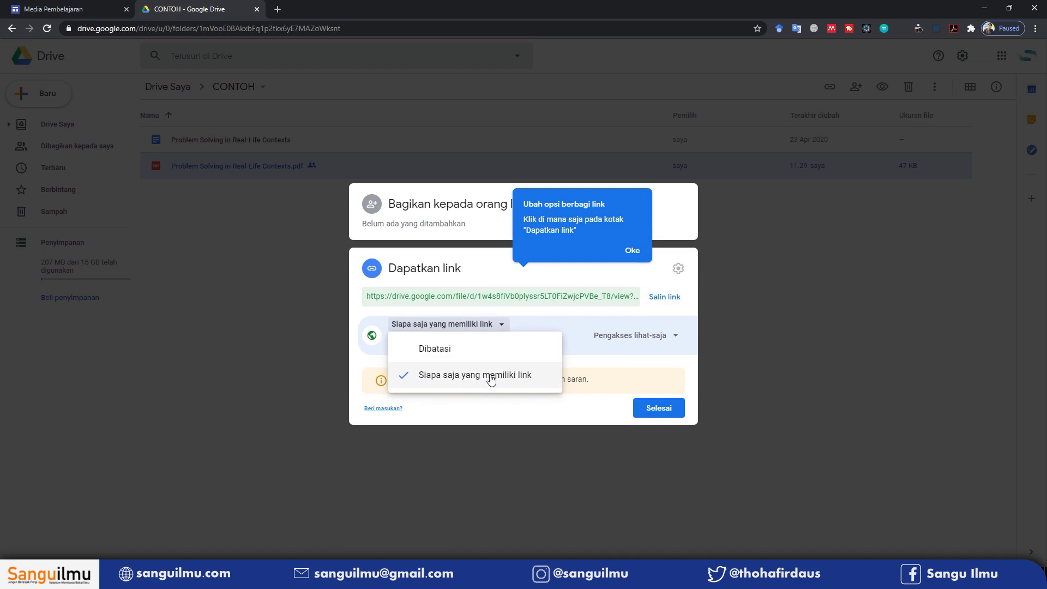
click(423, 352)
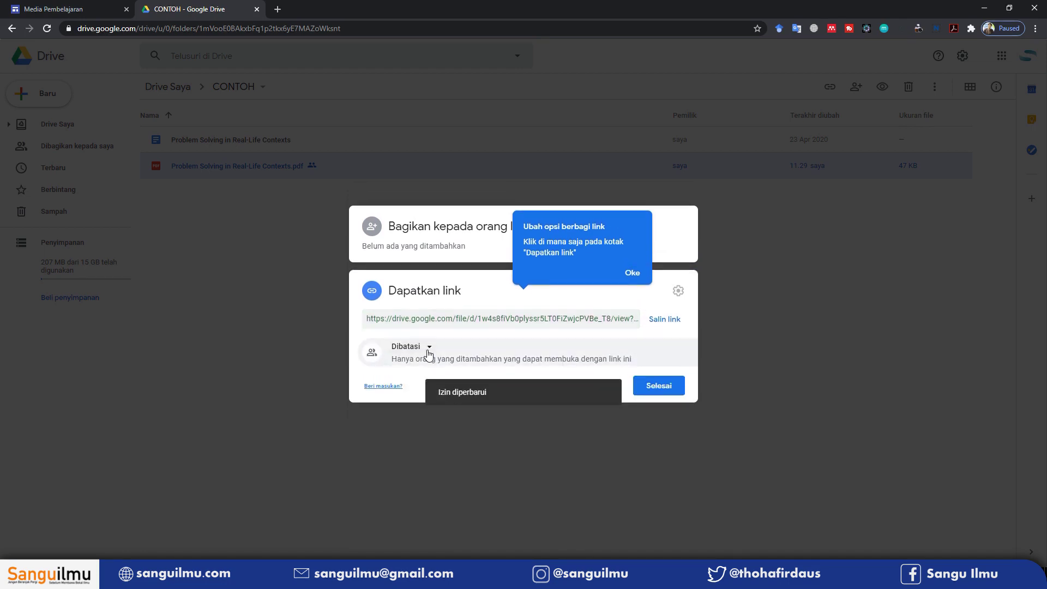
Set link access to anyone with the link as viewer, then copy the link
click(632, 273)
click(426, 350)
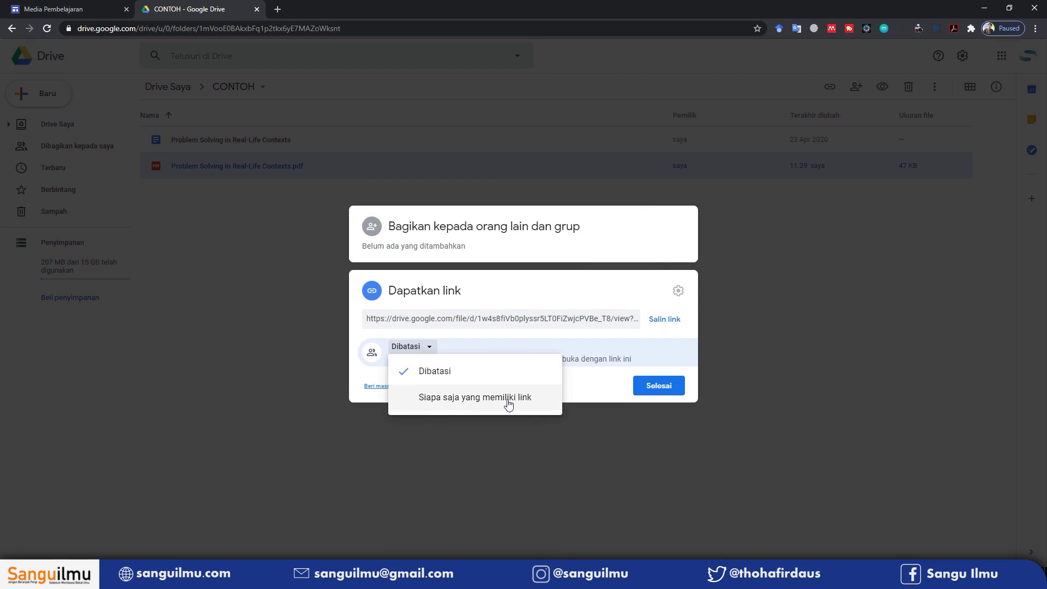
click(536, 404)
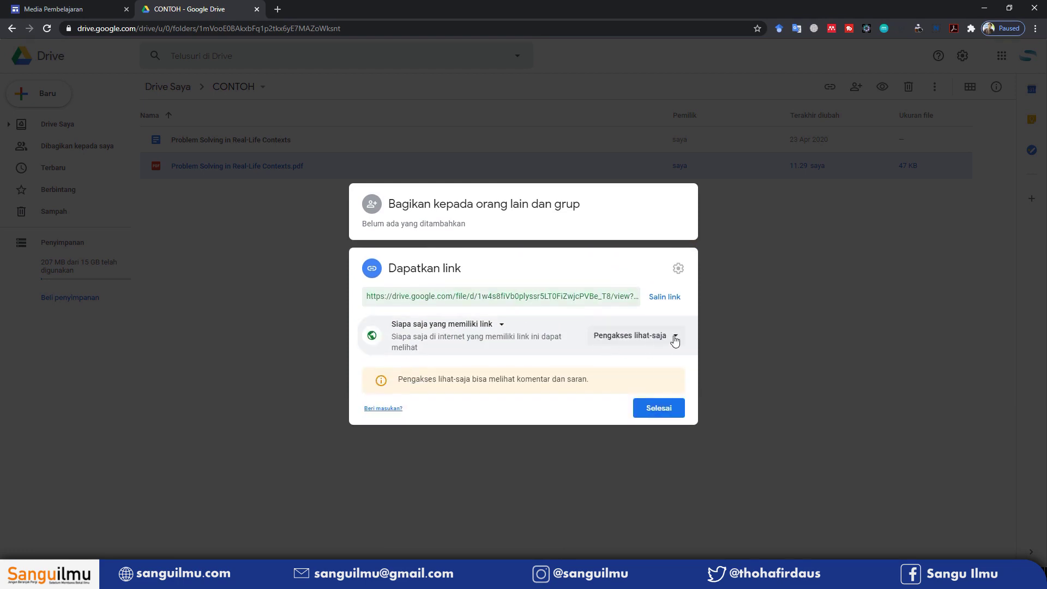
click(669, 336)
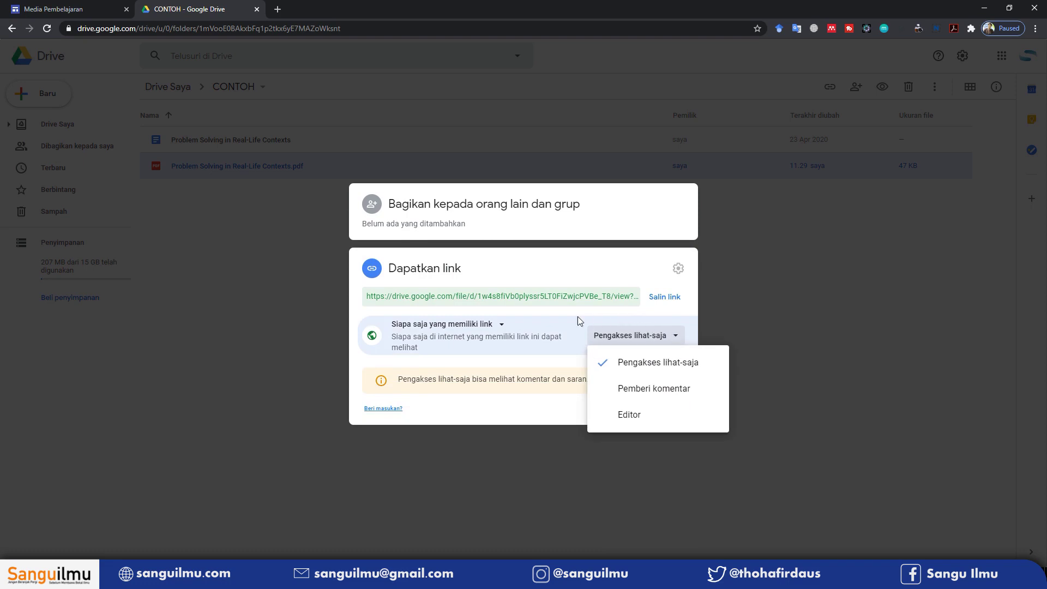
click(554, 327)
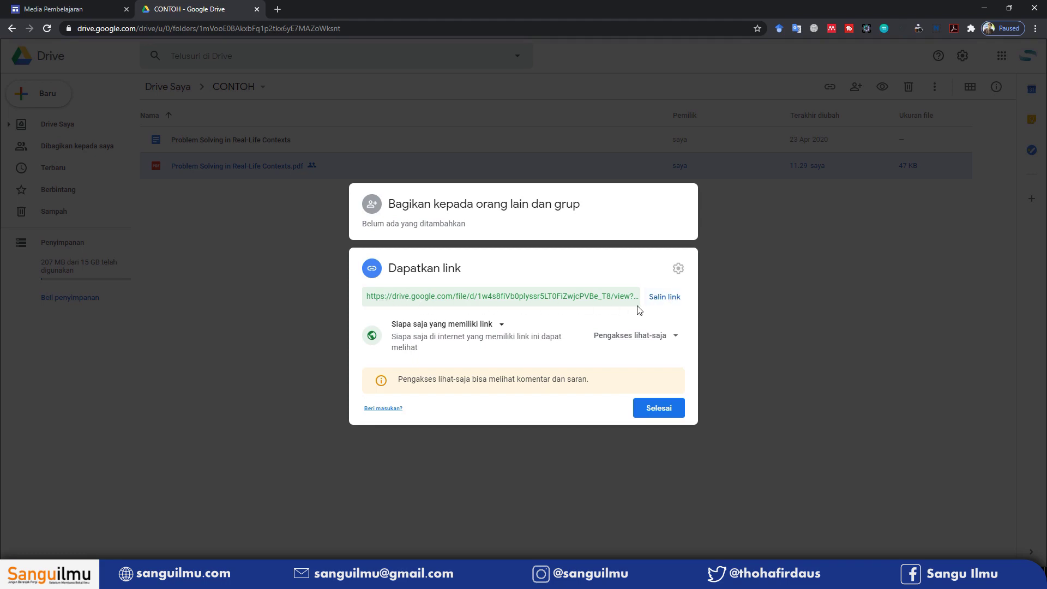
click(661, 302)
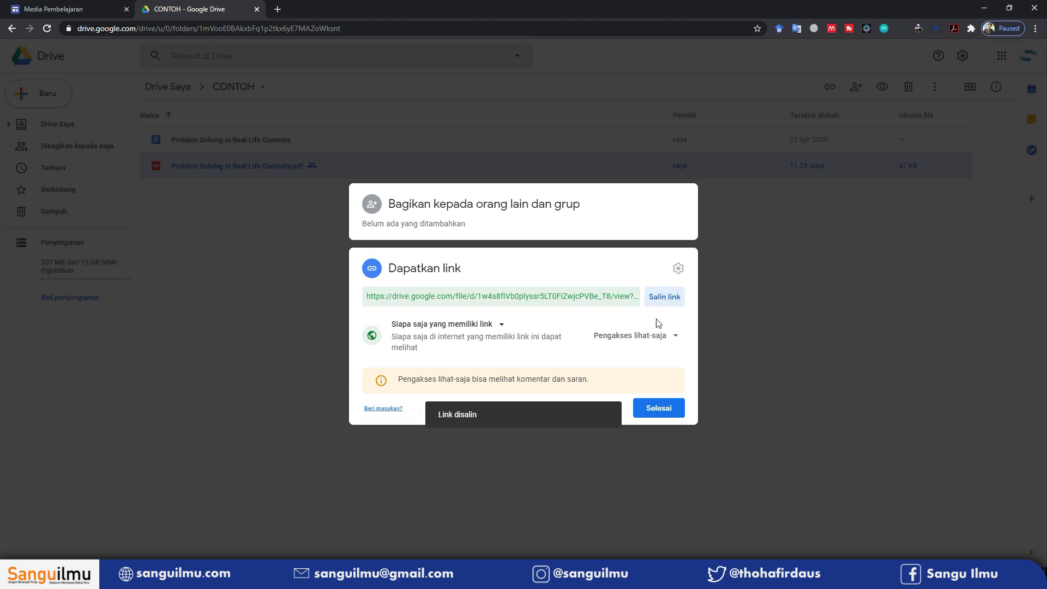
click(668, 408)
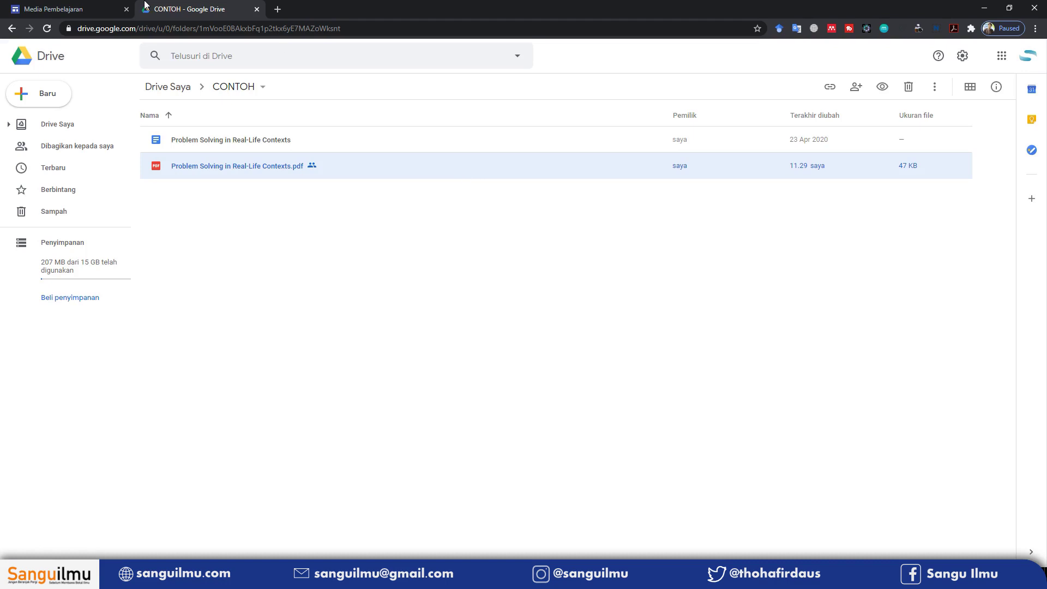
Replace the Download Materi button's link with the copied Drive PDF link
click(65, 9)
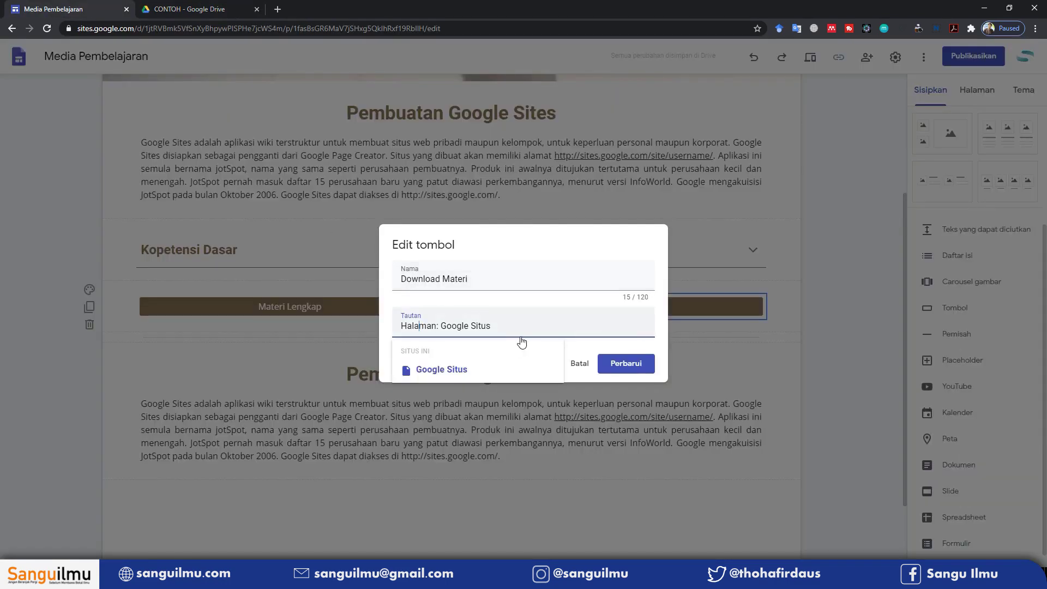
drag(498, 325, 373, 316)
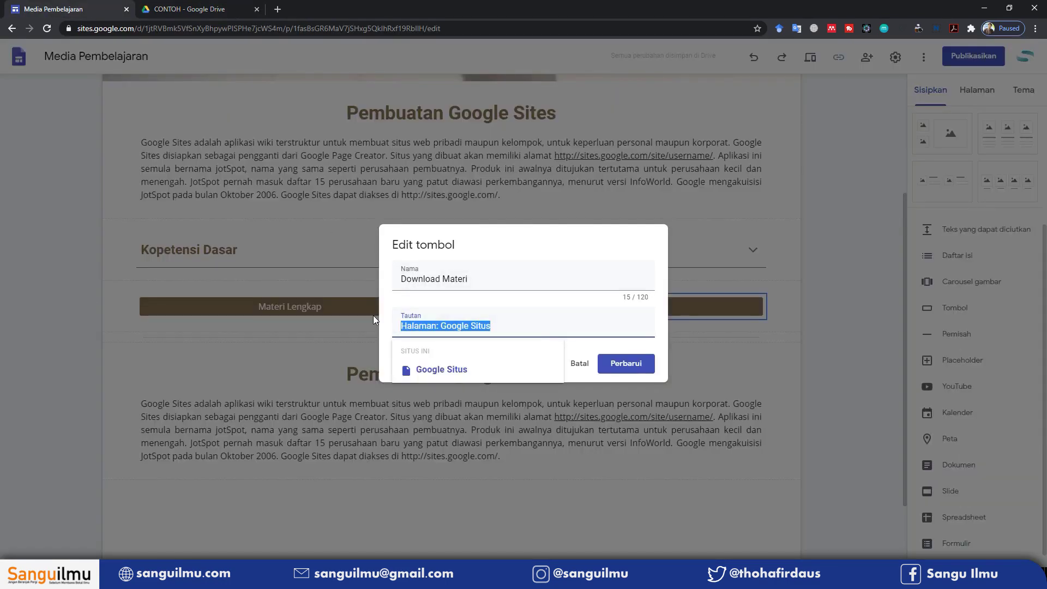
key(BackSpace)
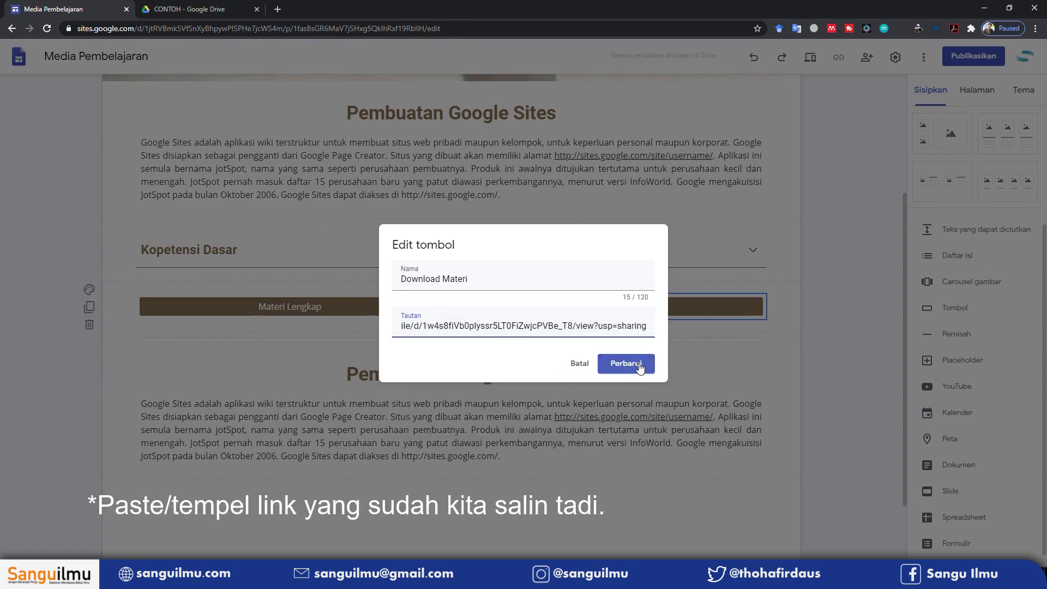
click(638, 364)
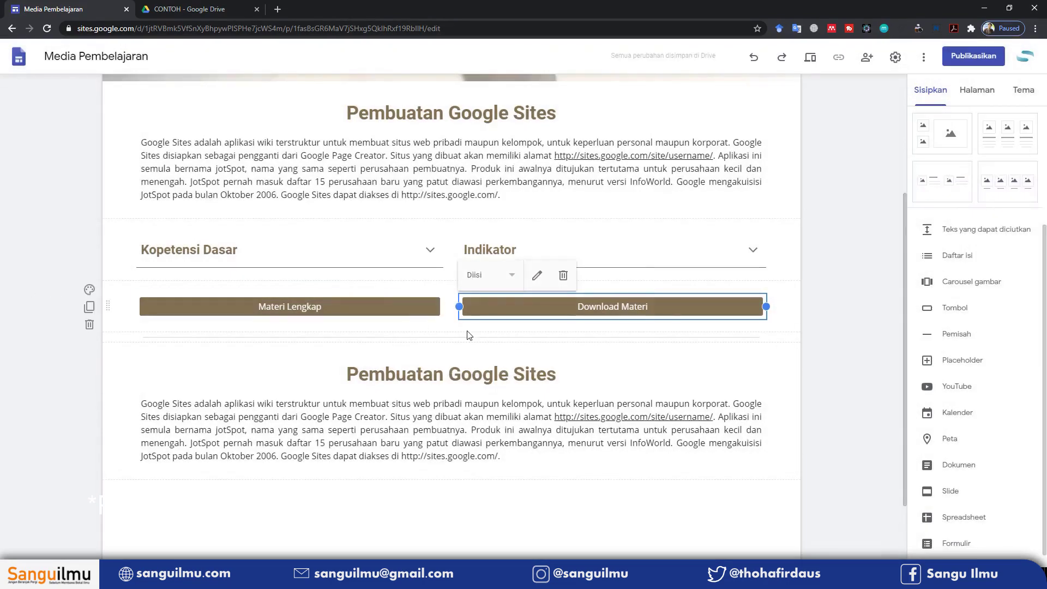
Deselect the button, scroll to the top, and preview the site
click(820, 236)
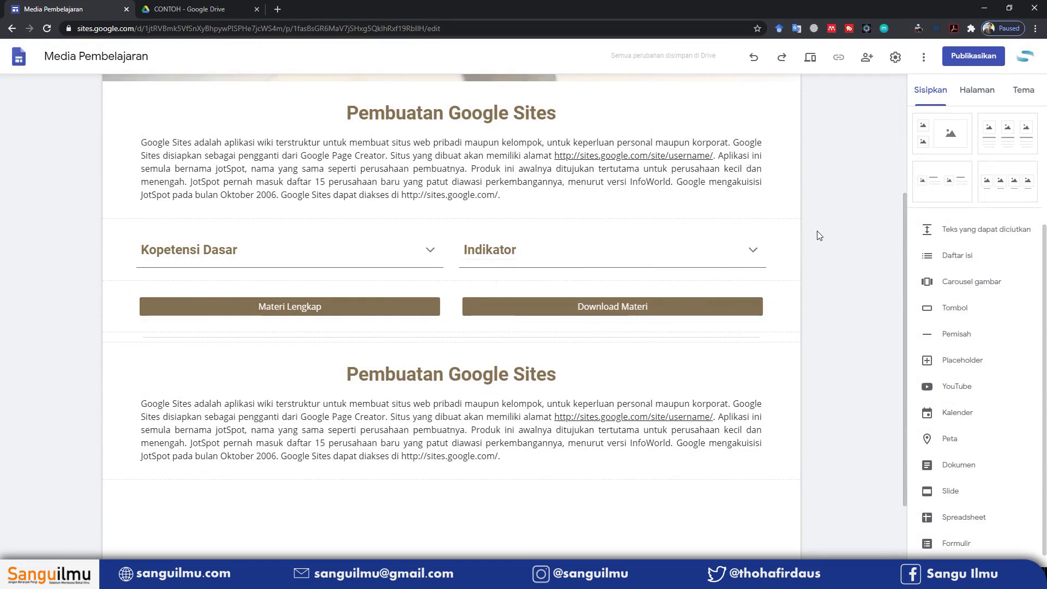
click(456, 350)
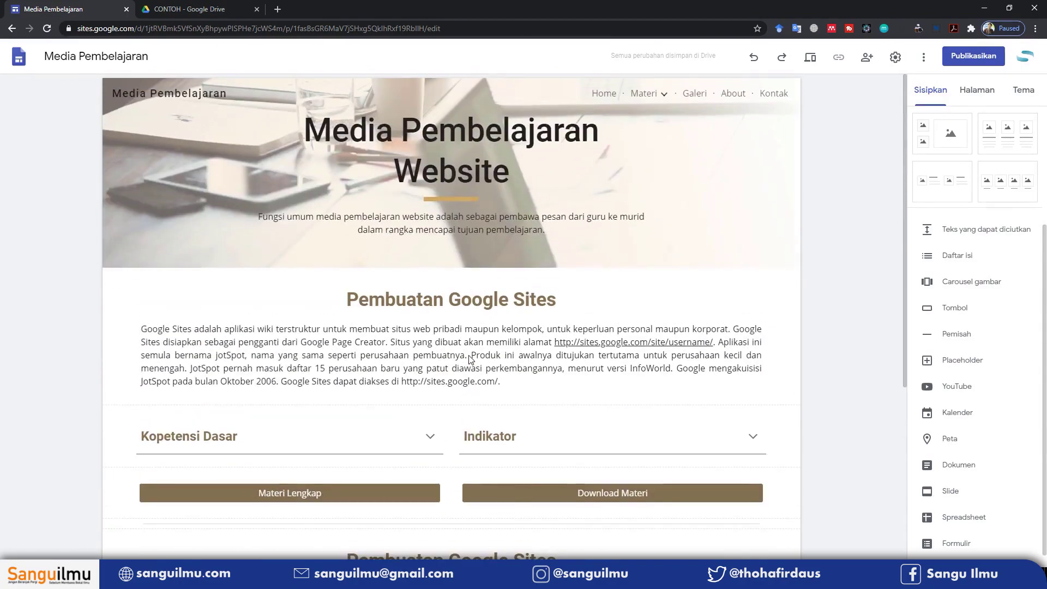
scroll(456, 350, up, 5)
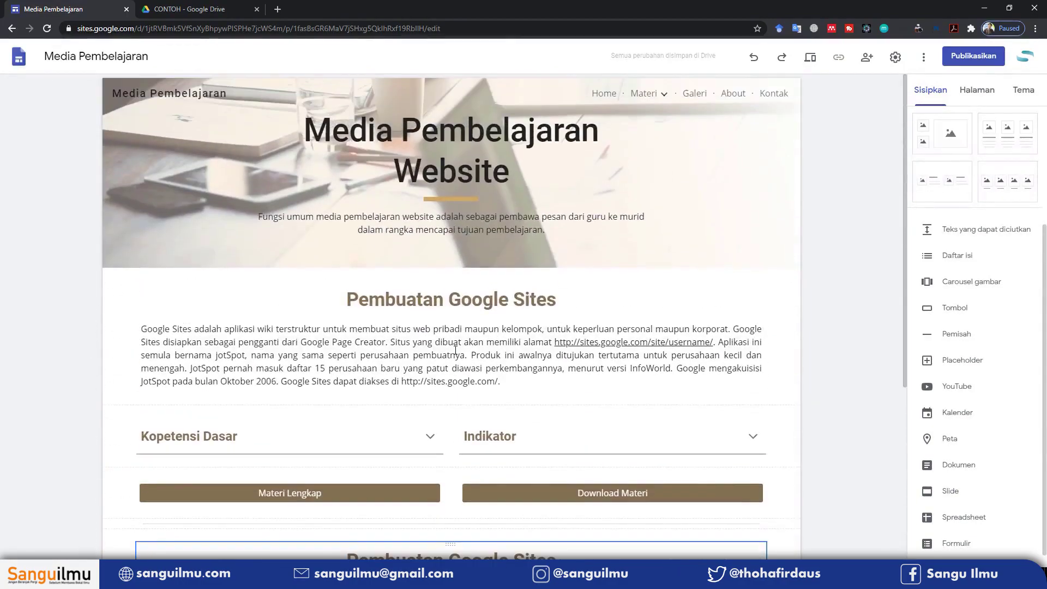
click(810, 60)
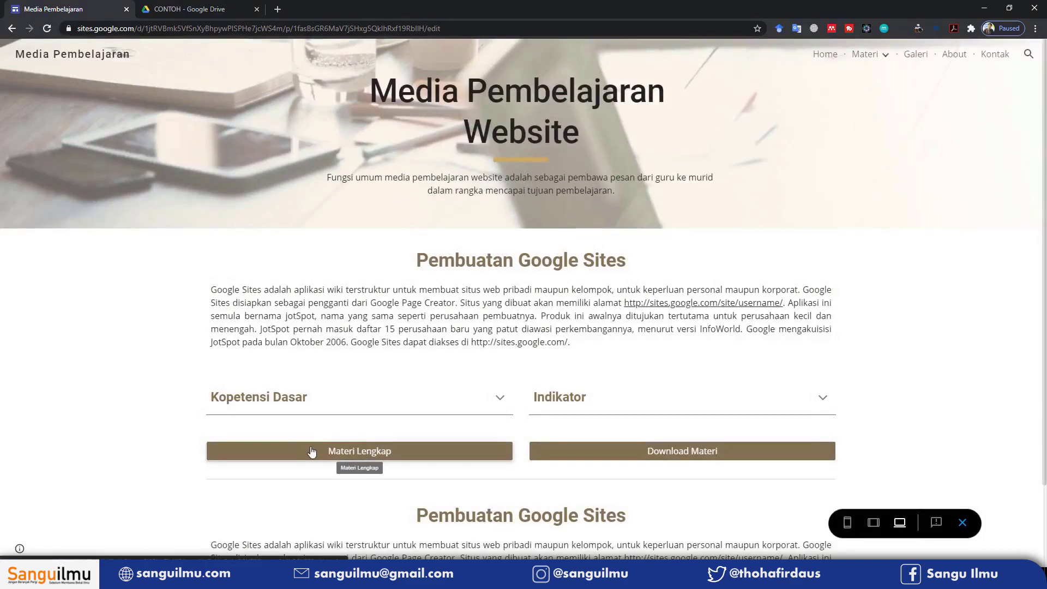
Test the Materi Lengkap and Download Materi buttons, close the PDF tab, and exit preview
click(338, 453)
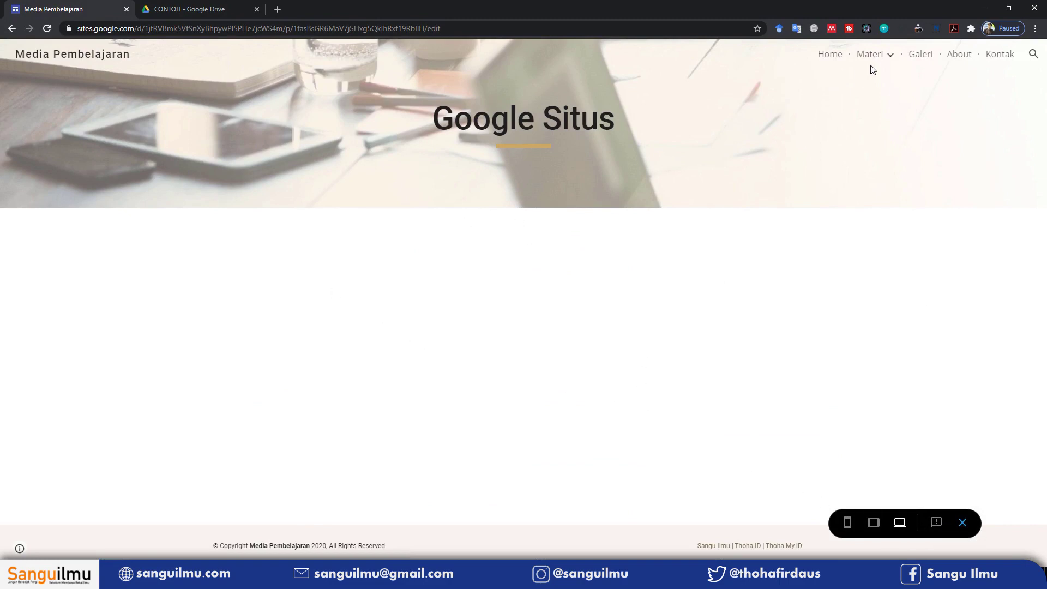
click(11, 28)
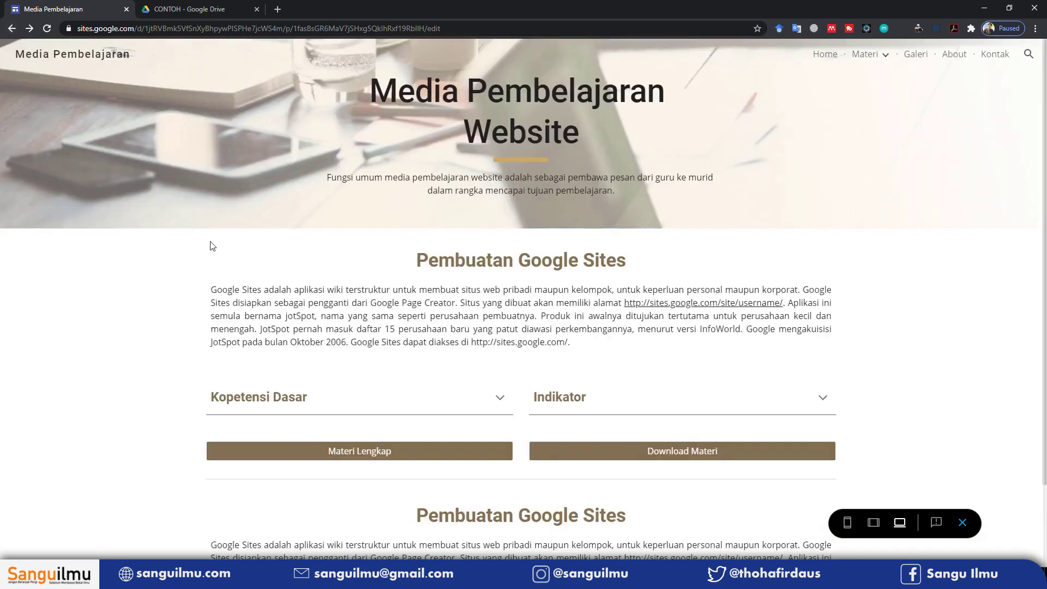
click(689, 446)
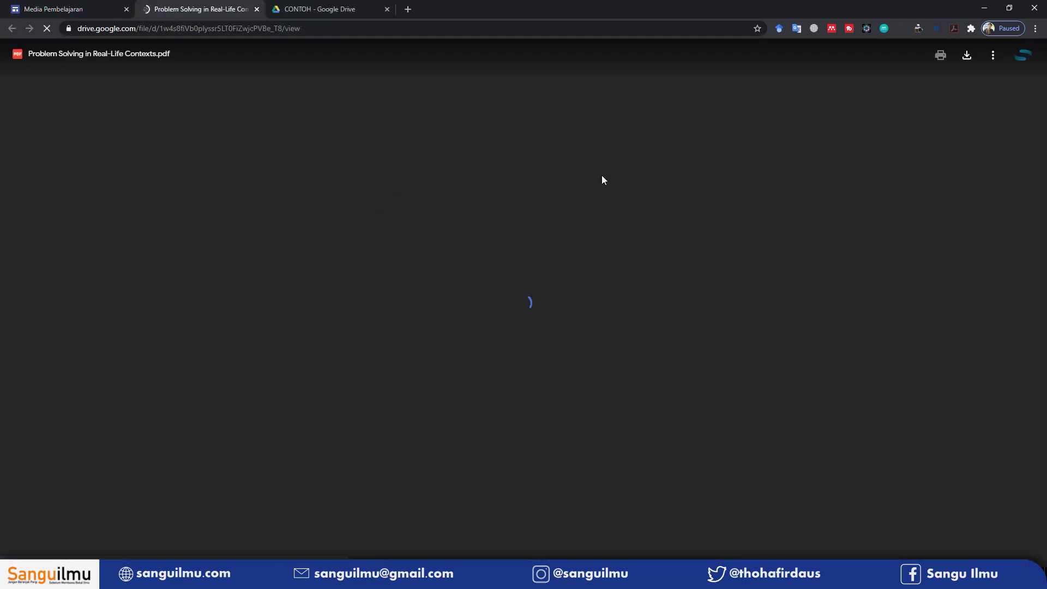
scroll(583, 273, down, 8)
scroll(582, 273, down, 10)
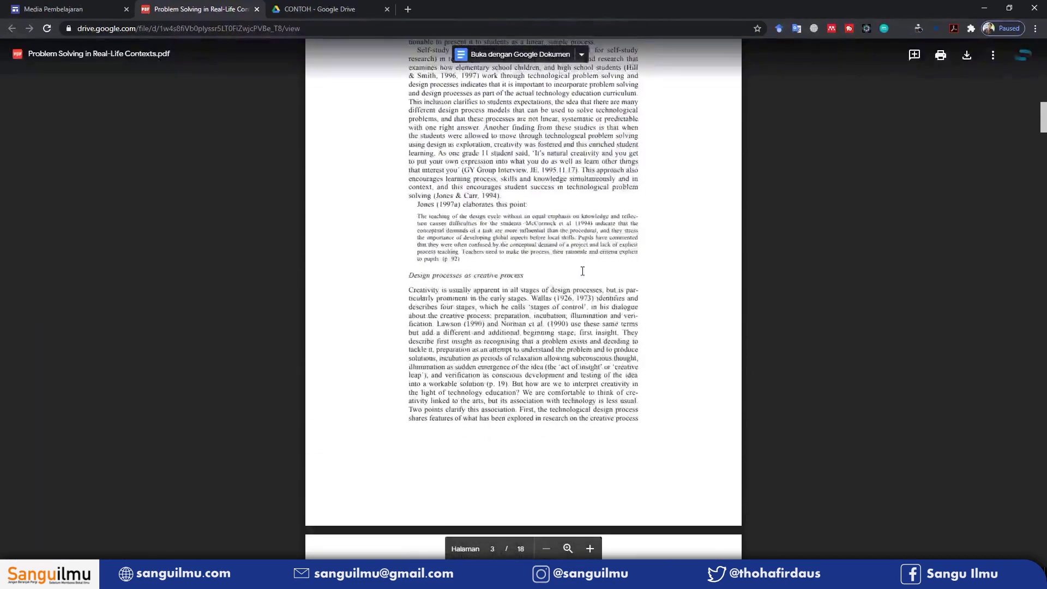
click(257, 9)
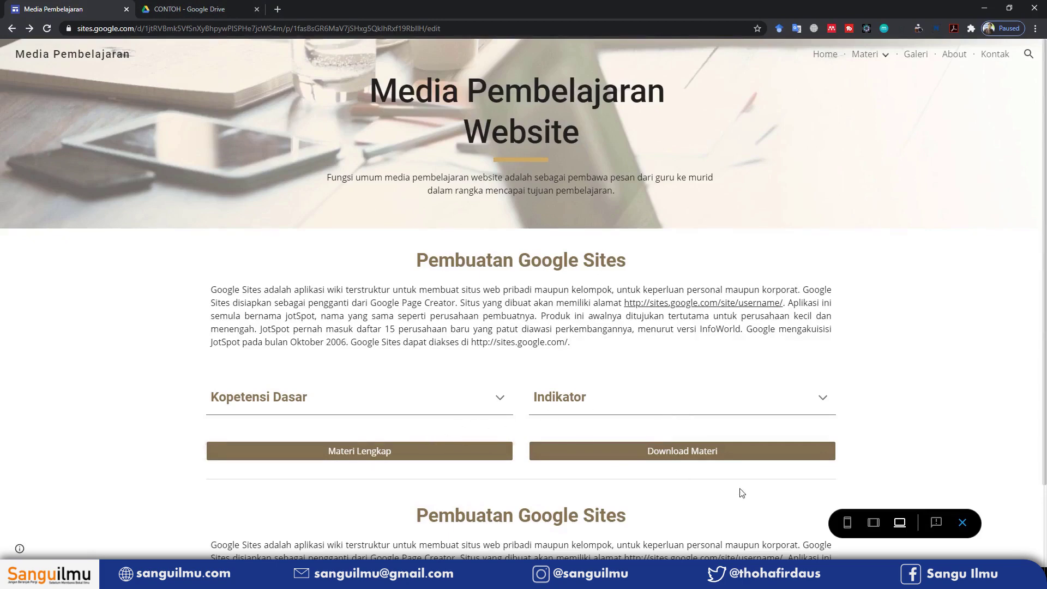
click(964, 523)
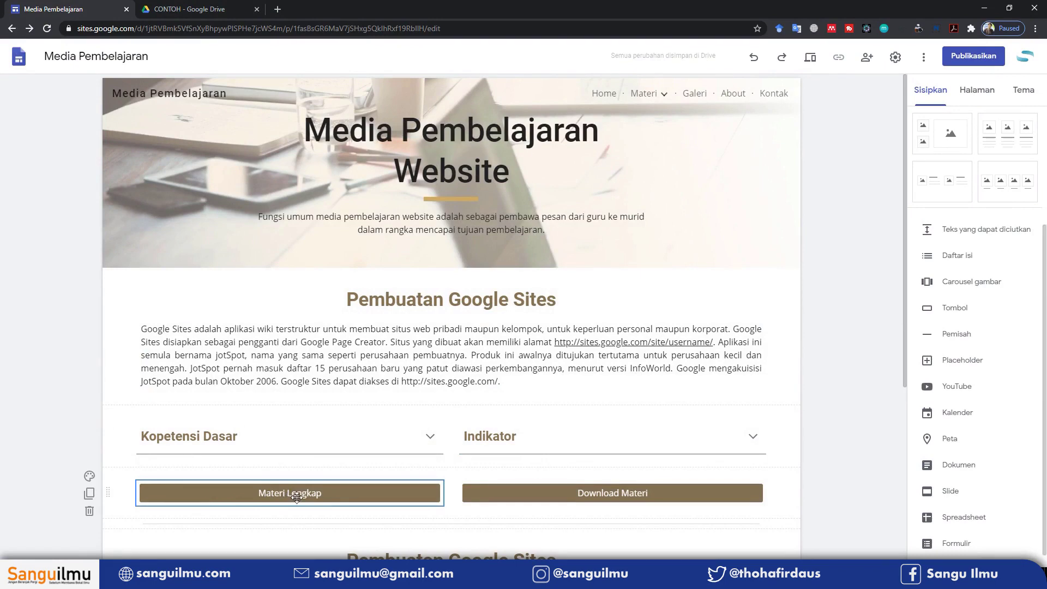
Open the Google Situs subpage and insert a text box below its header
click(973, 90)
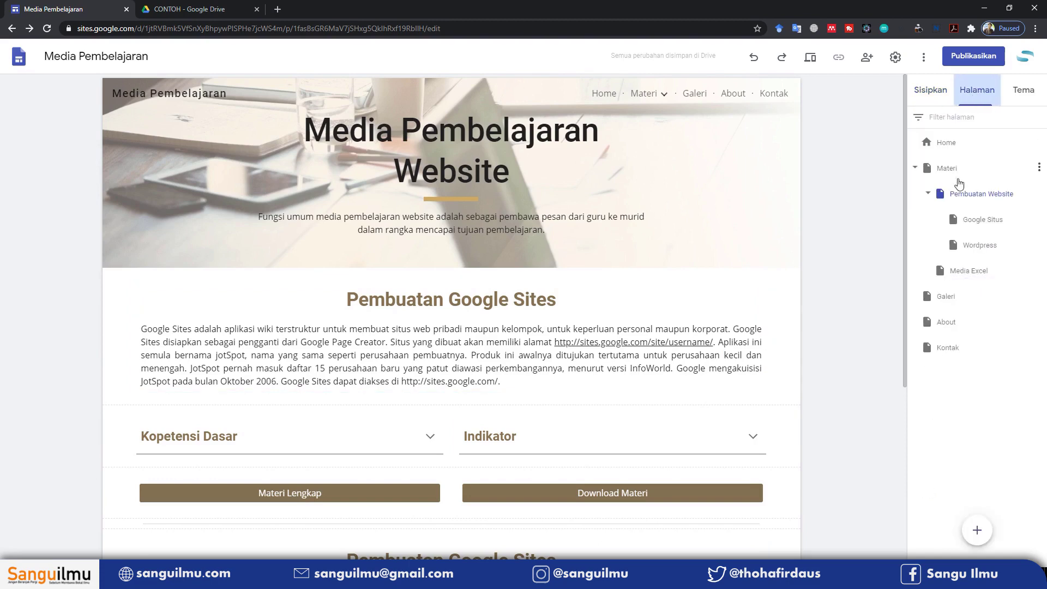
click(984, 219)
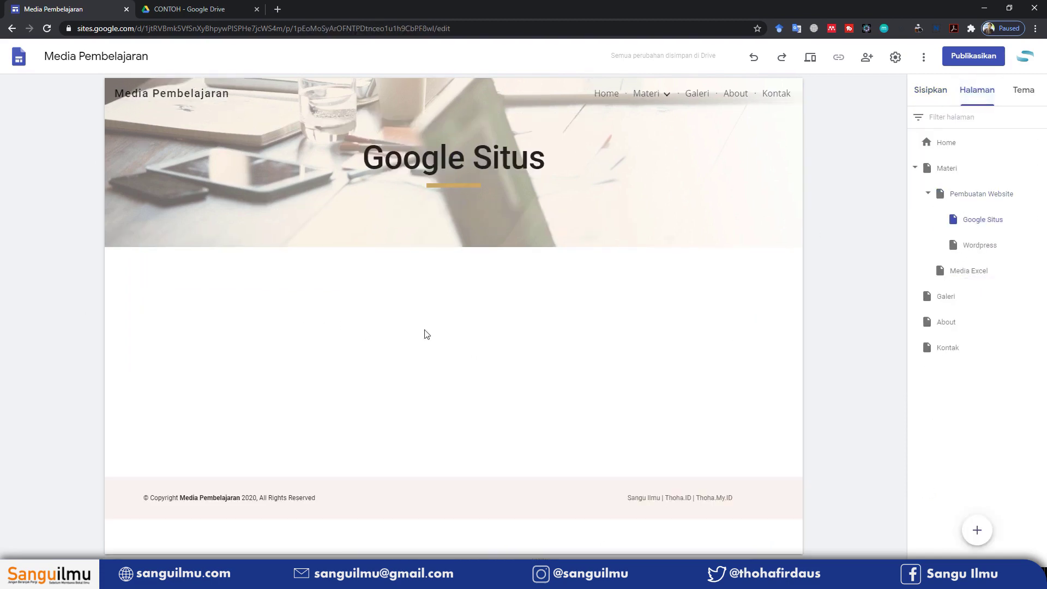
click(922, 90)
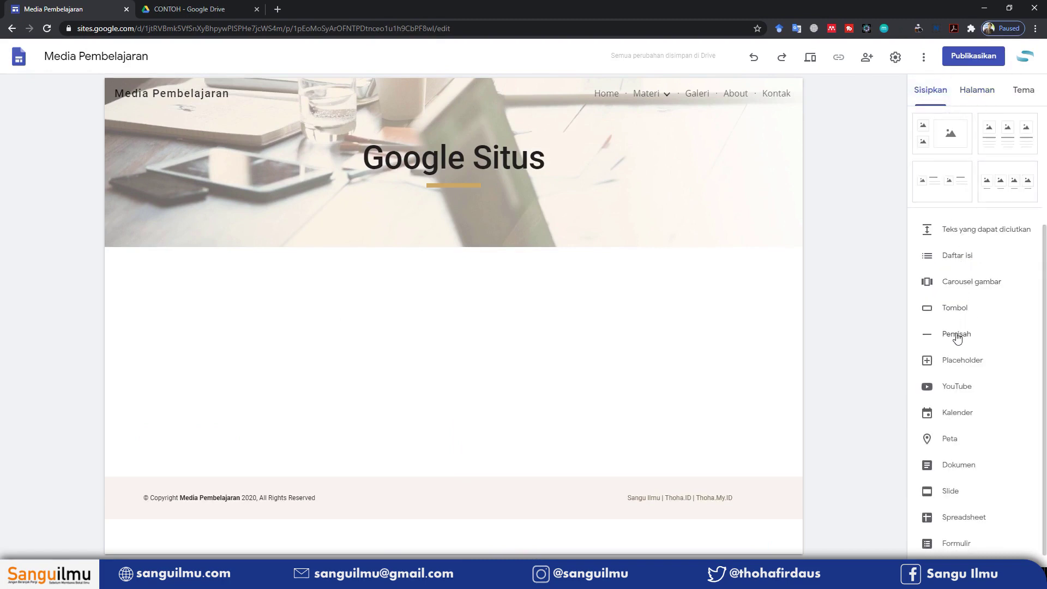
scroll(957, 289, up, 5)
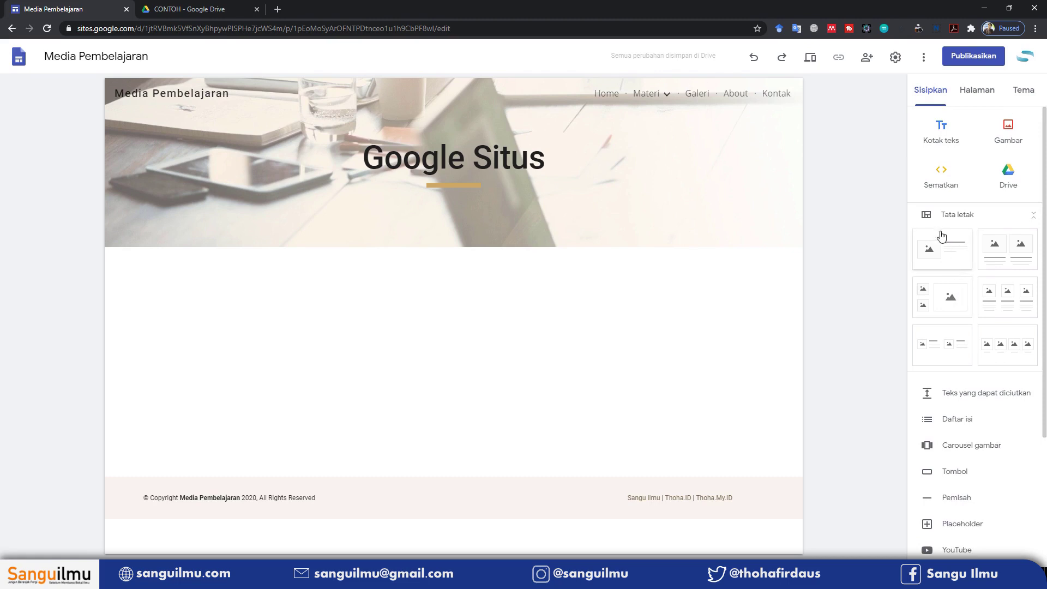
click(948, 139)
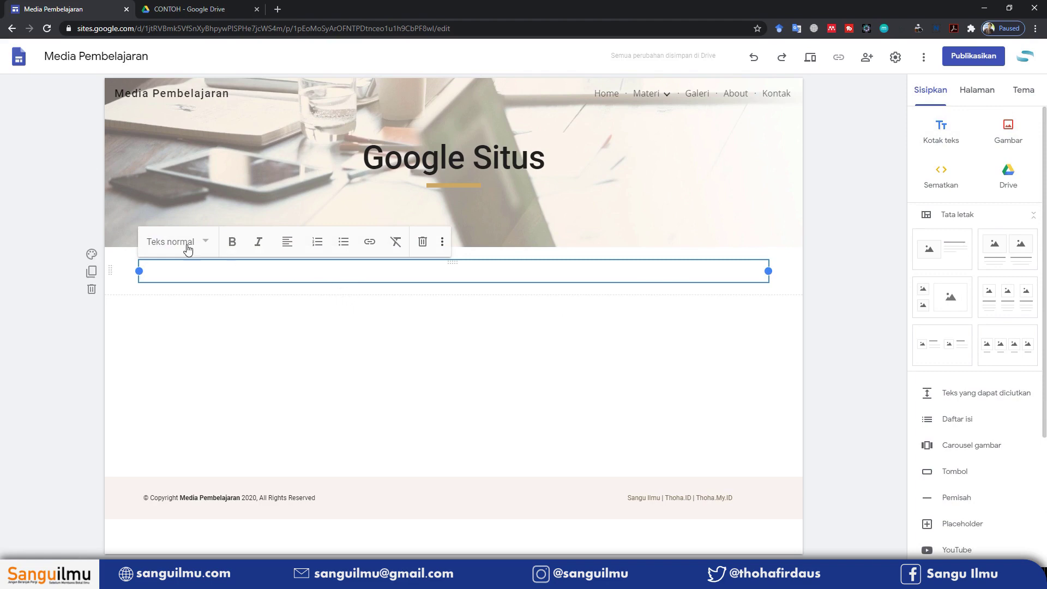
Delete the empty text box, leaving the Google Situs body blank
click(187, 243)
click(318, 320)
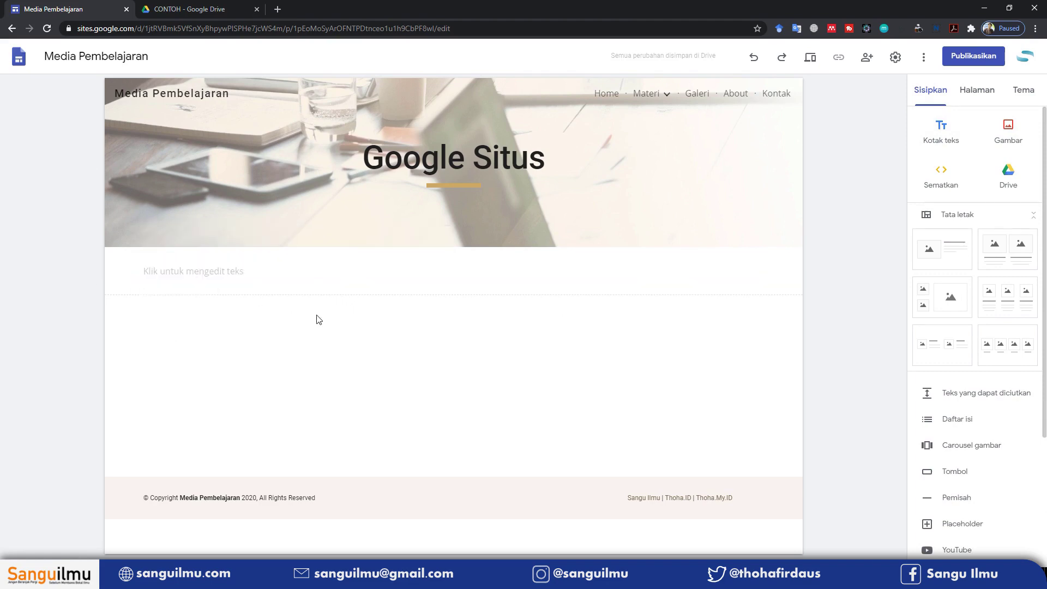
click(273, 276)
click(92, 289)
scroll(955, 380, down, 1)
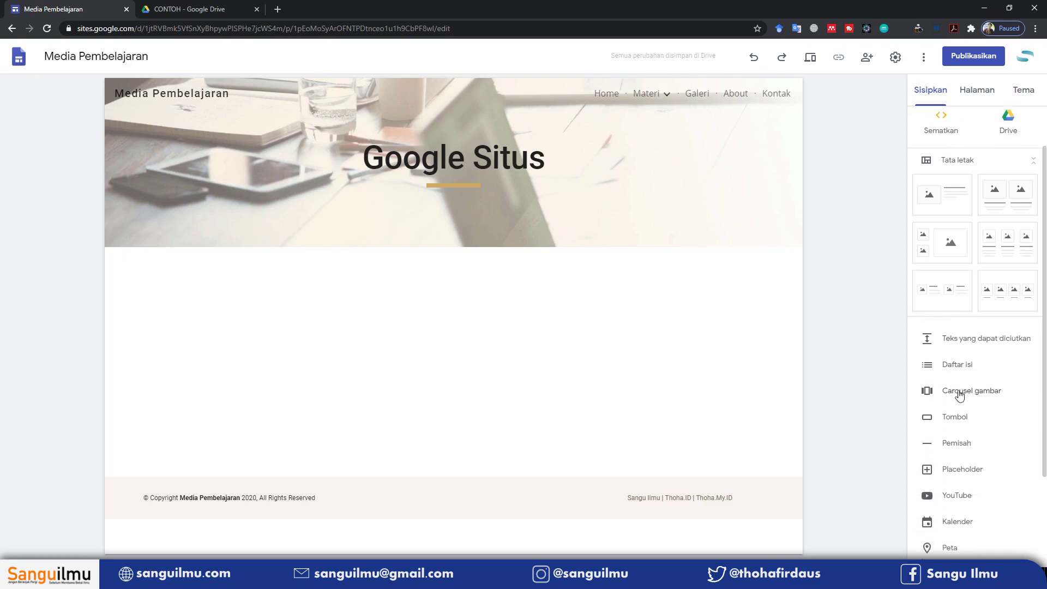
scroll(975, 476, down, 1)
scroll(974, 476, down, 1)
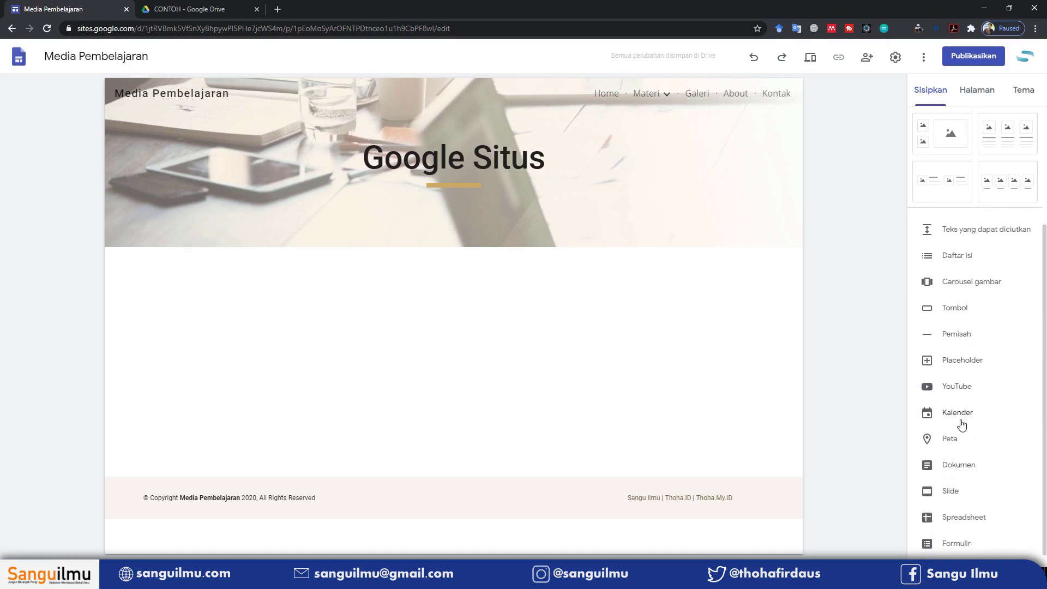
scroll(962, 425, up, 2)
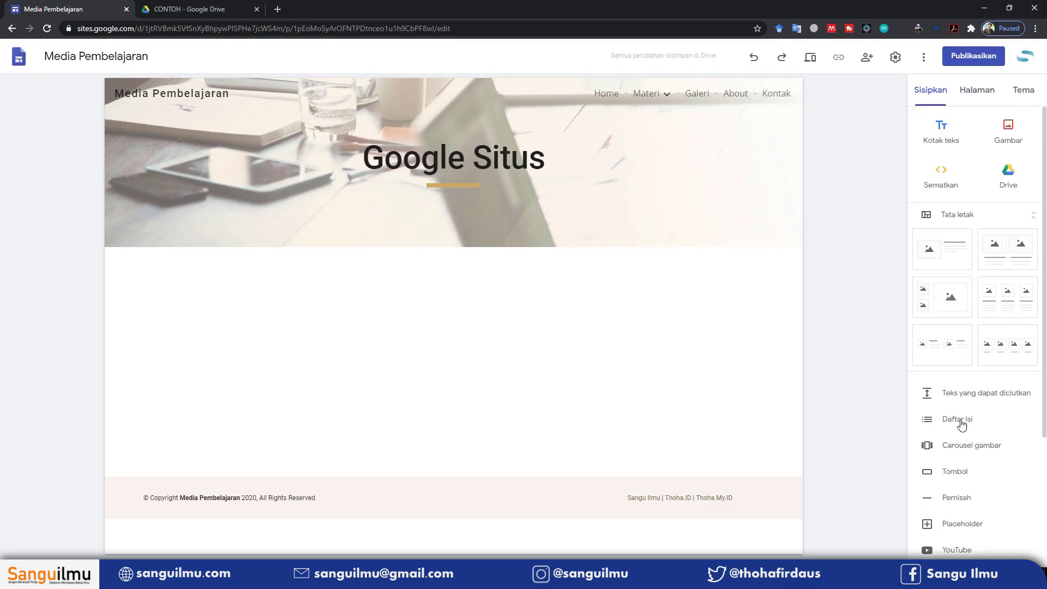
Embed the Problem Solving in Real-Life Contexts PDF from the CONTOH Drive folder
click(1009, 174)
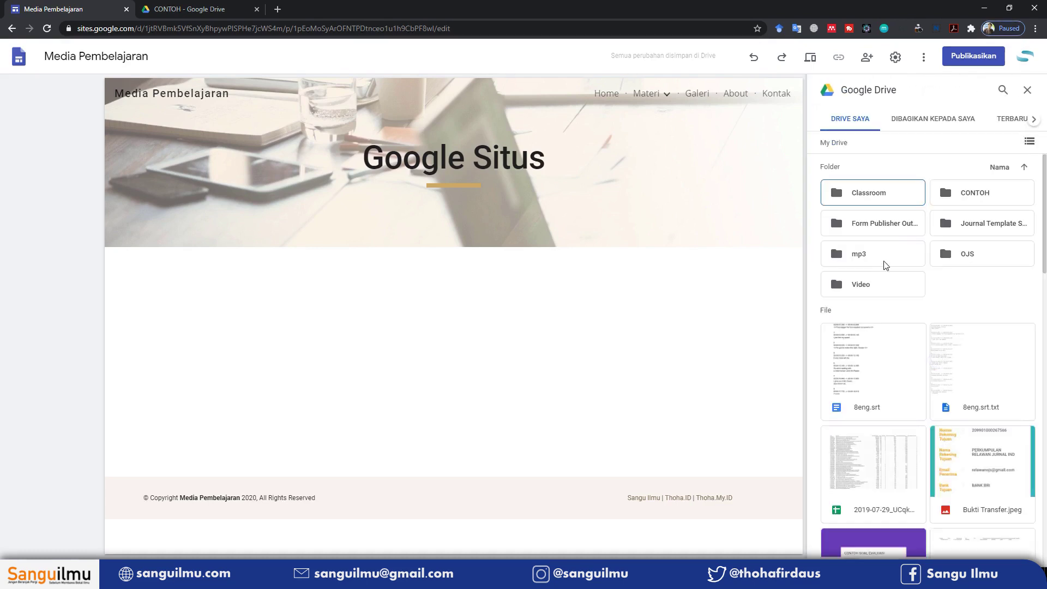
double_click(973, 197)
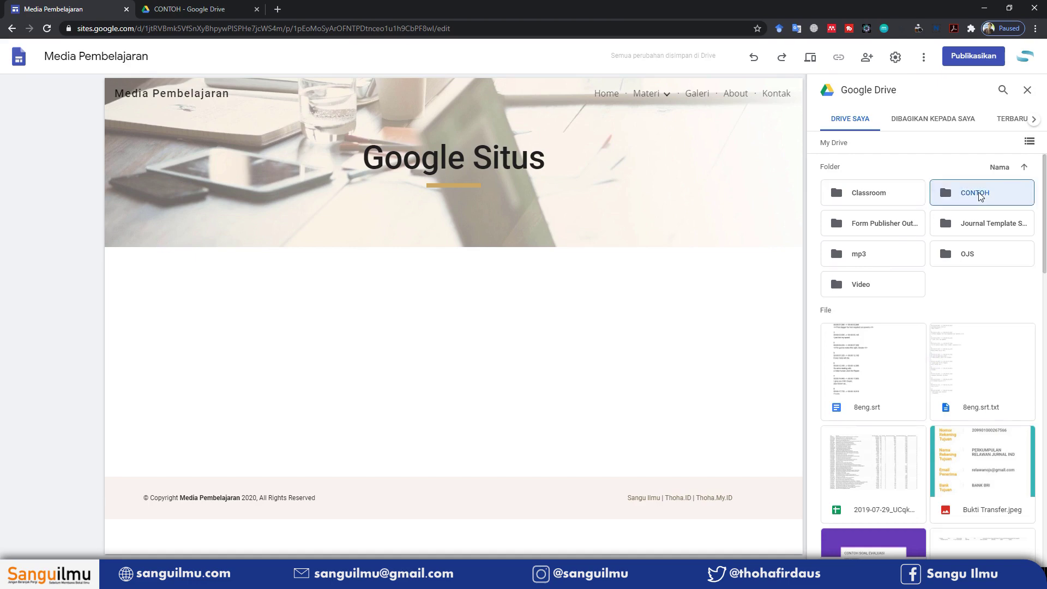
click(970, 212)
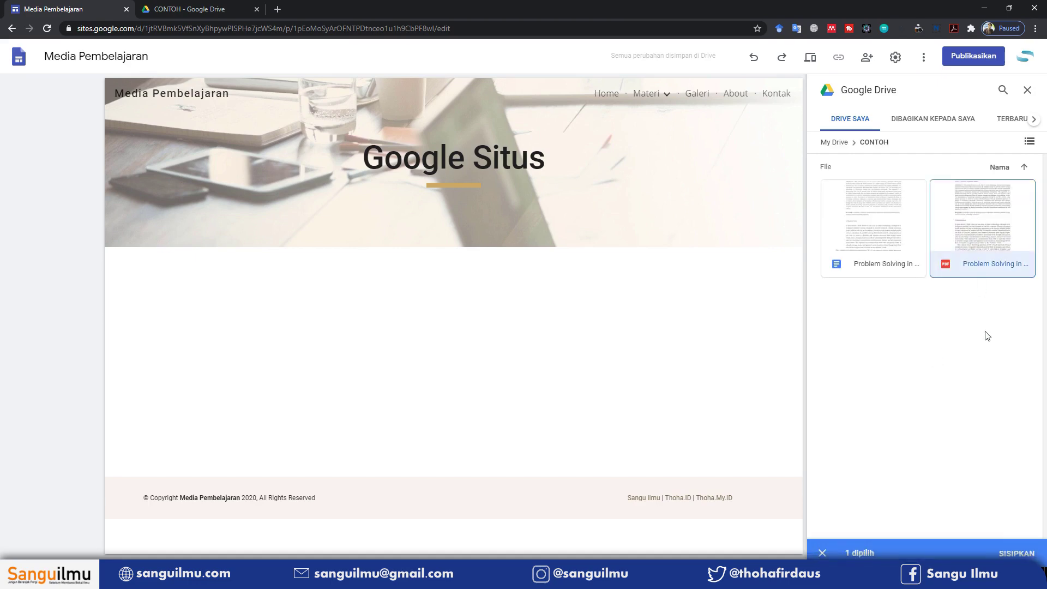
click(1016, 553)
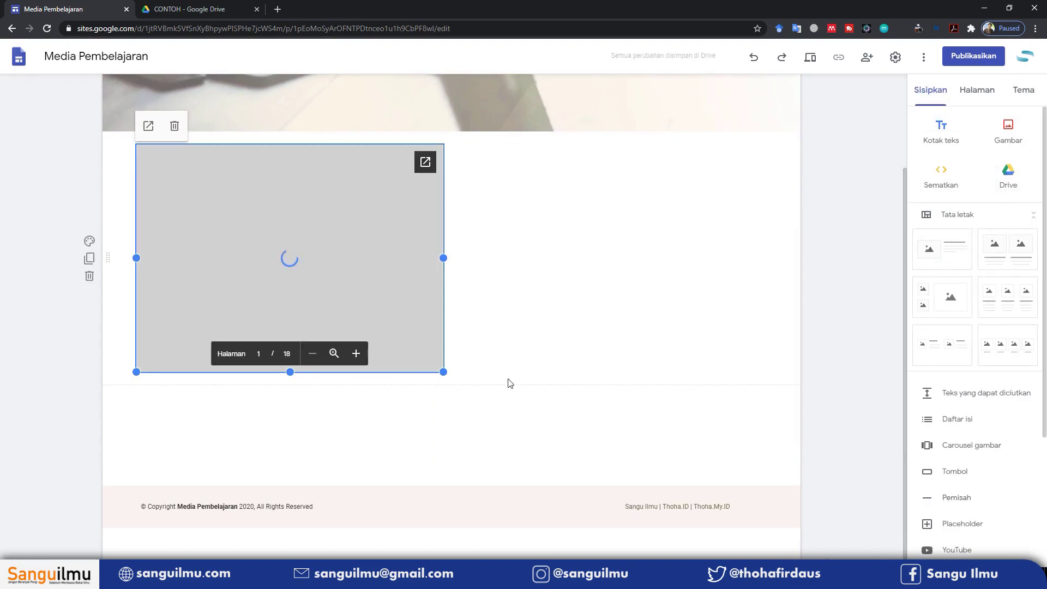
Stretch the PDF embed to full page width and taller, then show the site's page list
drag(442, 258, 766, 270)
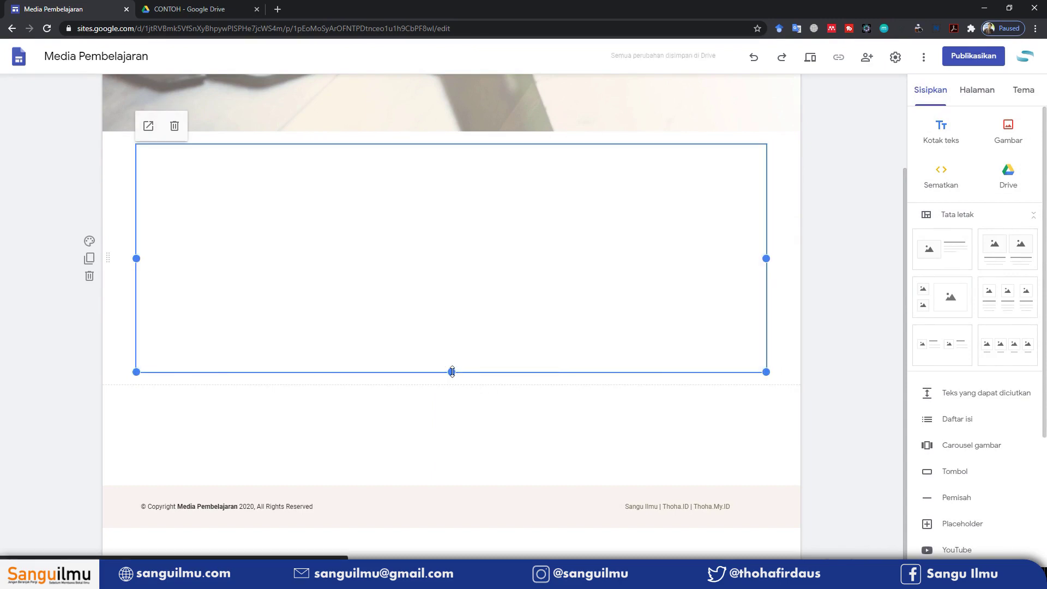
drag(452, 375, 463, 556)
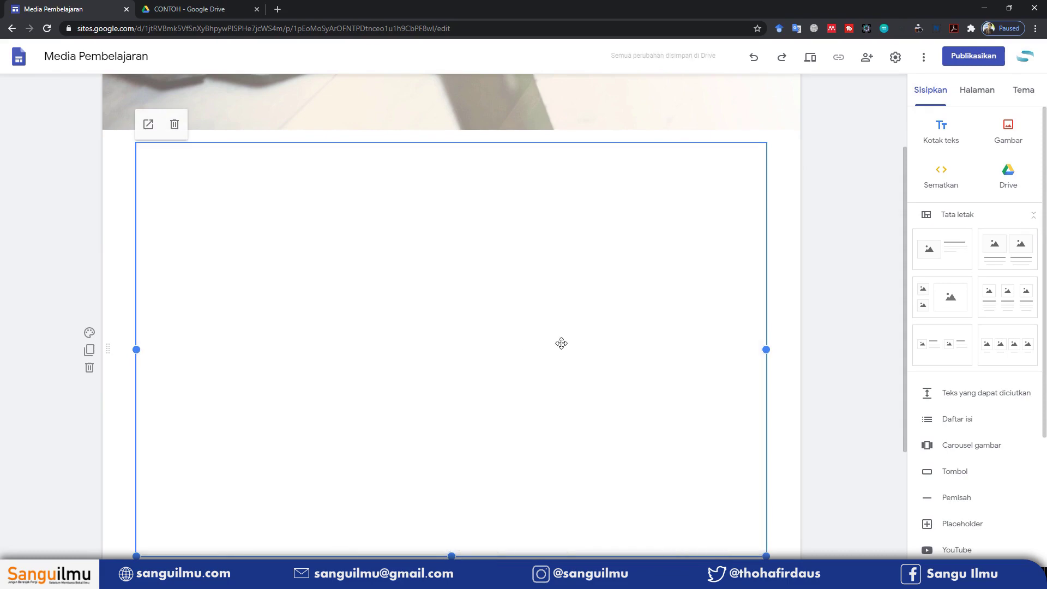
scroll(561, 343, up, 2)
scroll(562, 343, down, 5)
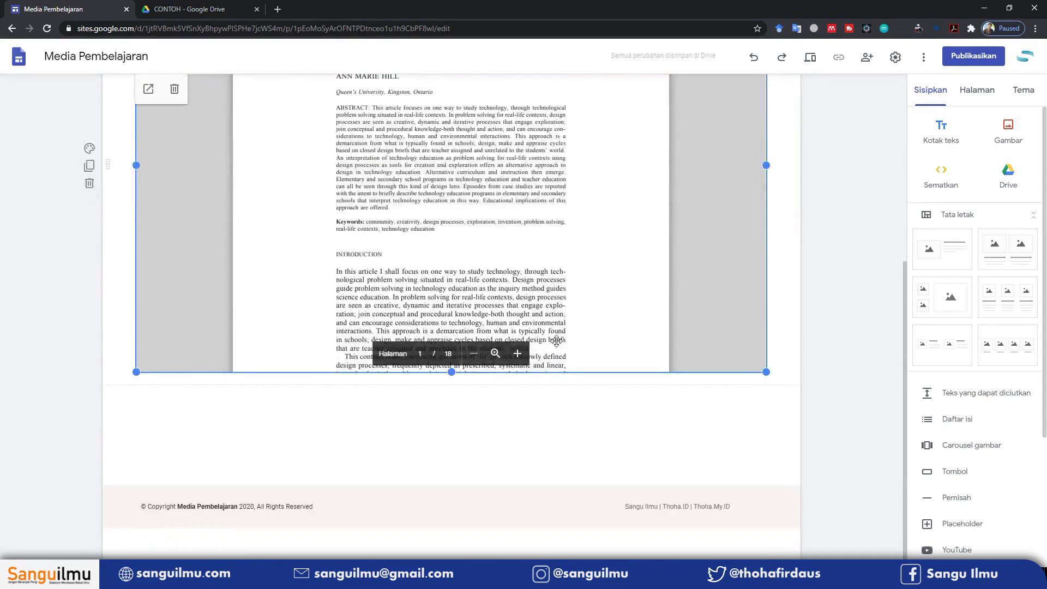
drag(452, 373, 461, 393)
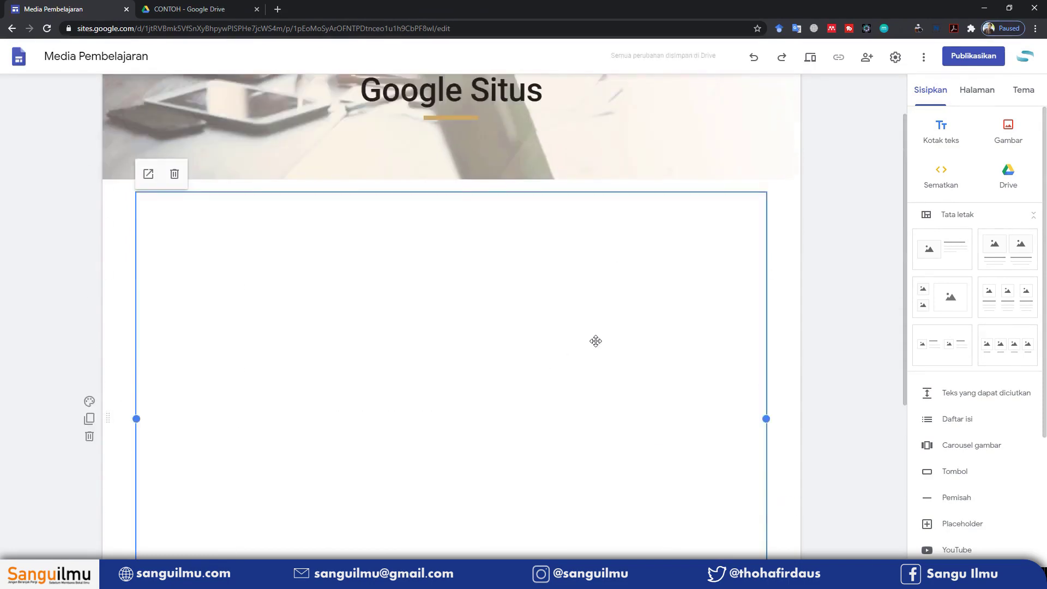
scroll(799, 335, down, 5)
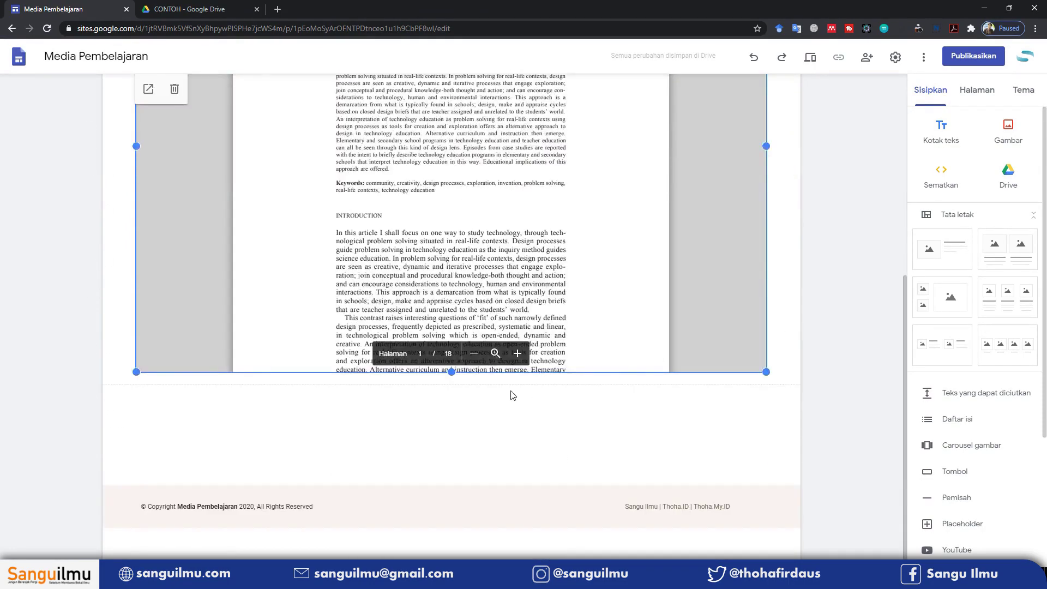
drag(452, 374, 452, 459)
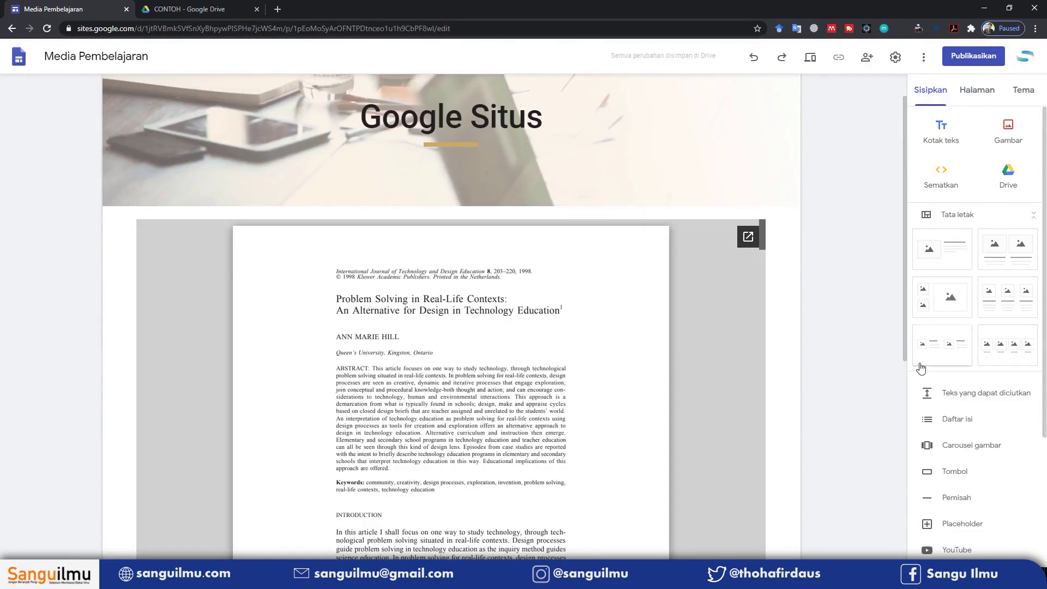
scroll(402, 317, down, 6)
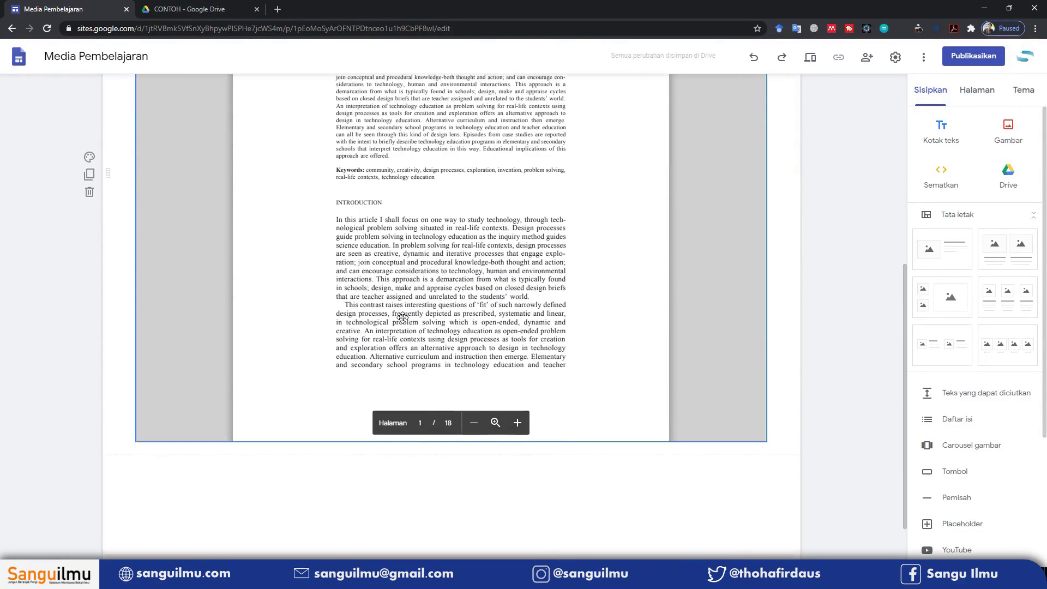
scroll(499, 465, up, 5)
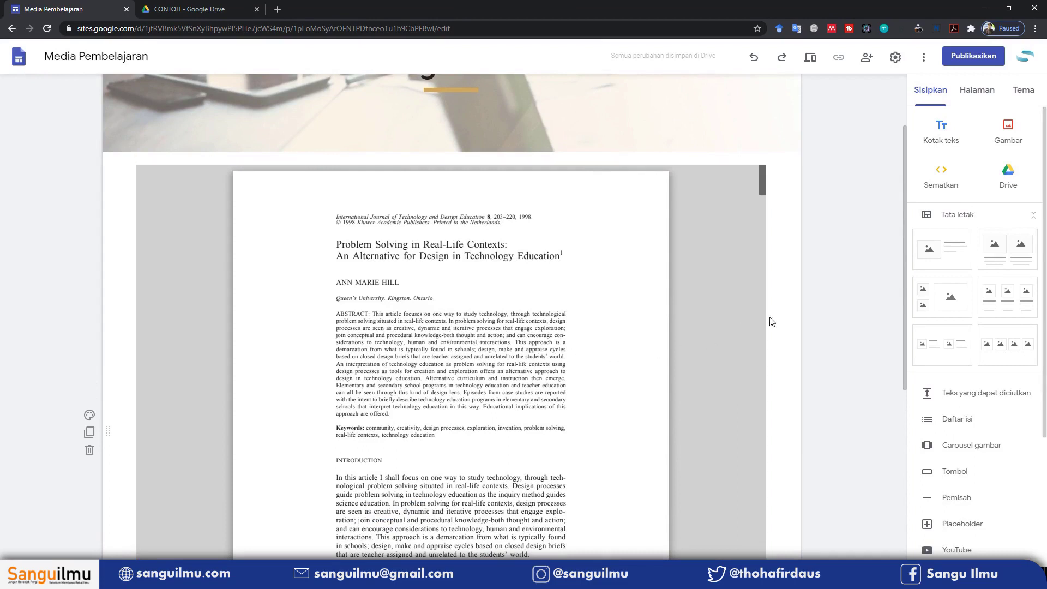
click(974, 94)
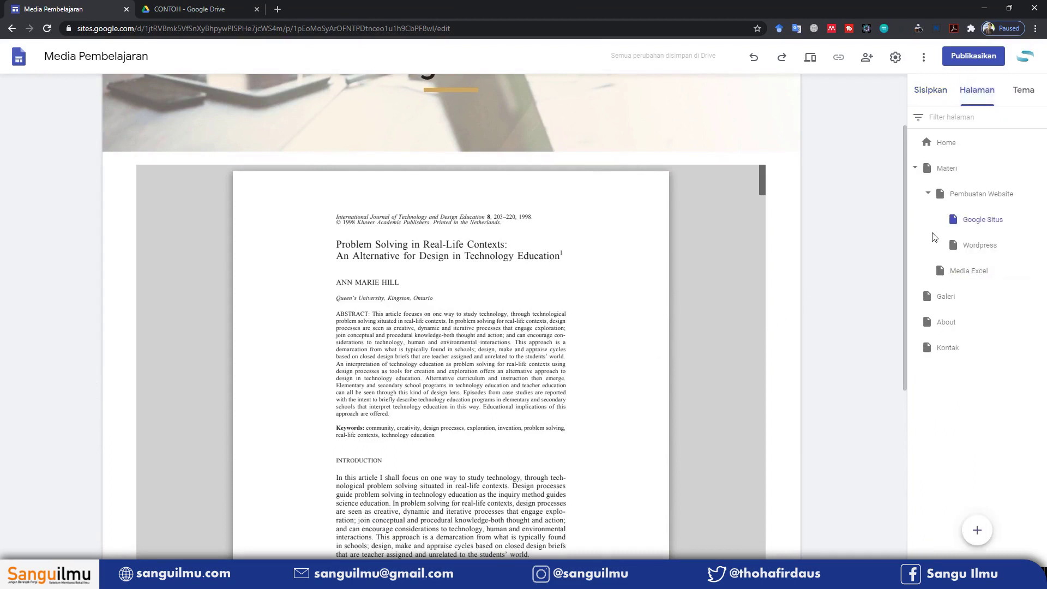
Open the Pembuatan Website page and select its Pembuatan Google Sites section
click(984, 219)
click(979, 200)
click(709, 305)
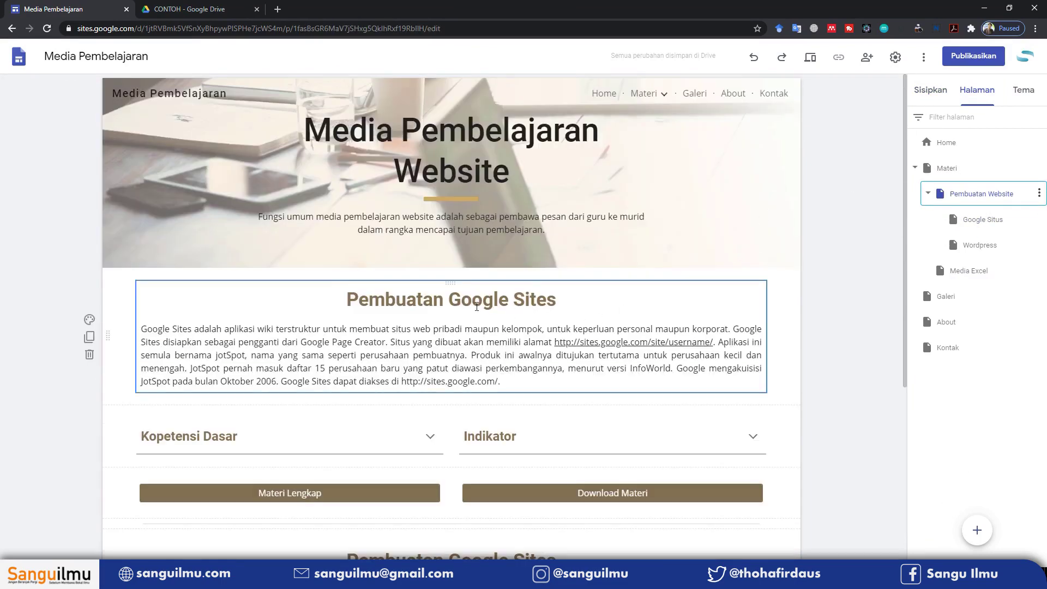
Duplicate that section and change the copy's heading to 'Wordpress'
click(89, 332)
scroll(482, 310, up, 4)
scroll(482, 310, down, 3)
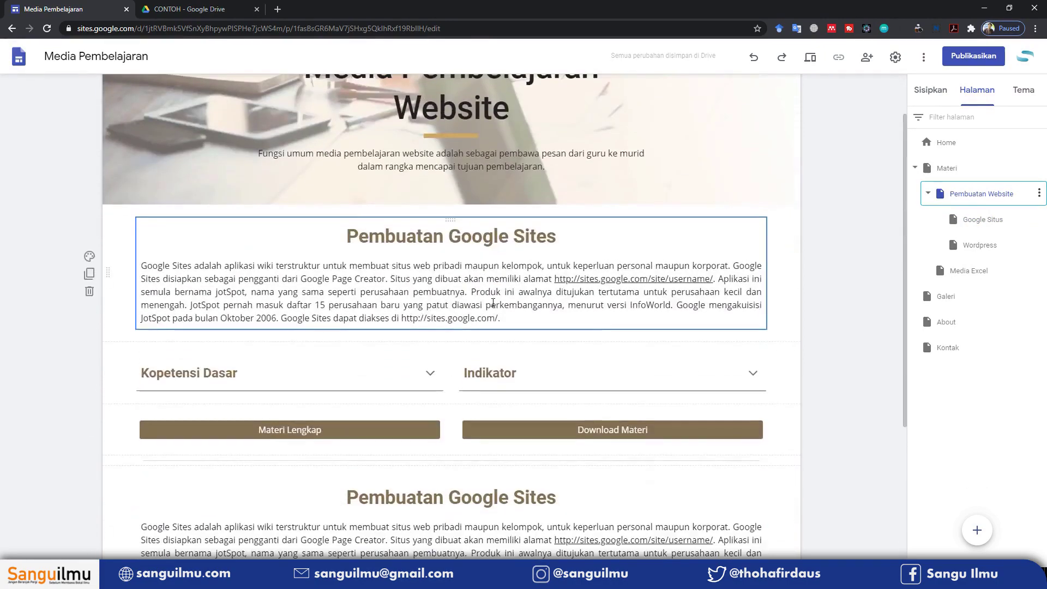
drag(348, 333, 554, 329)
text(Wo)
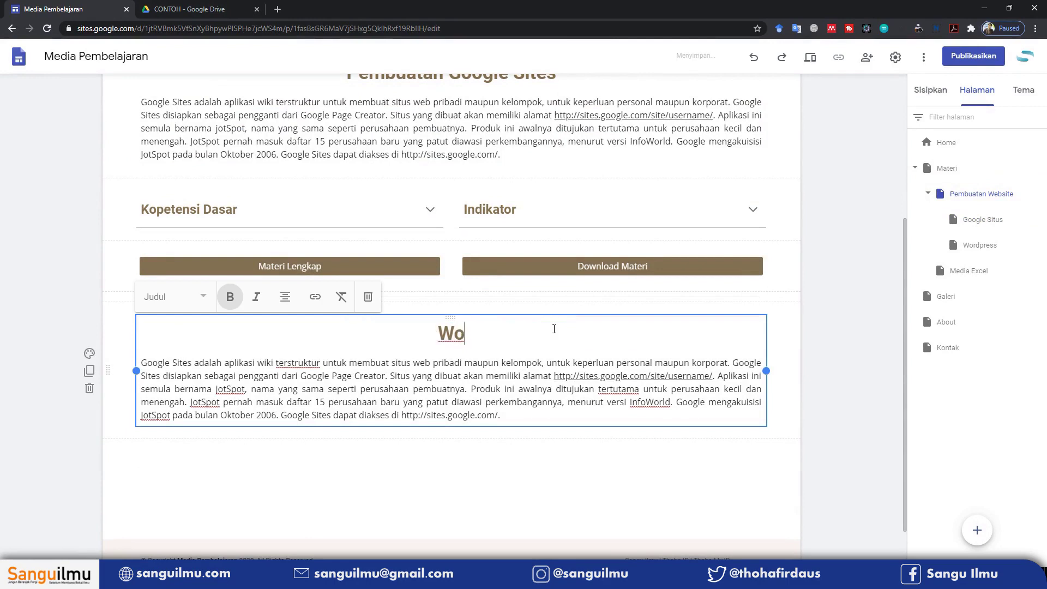
text(rdpress)
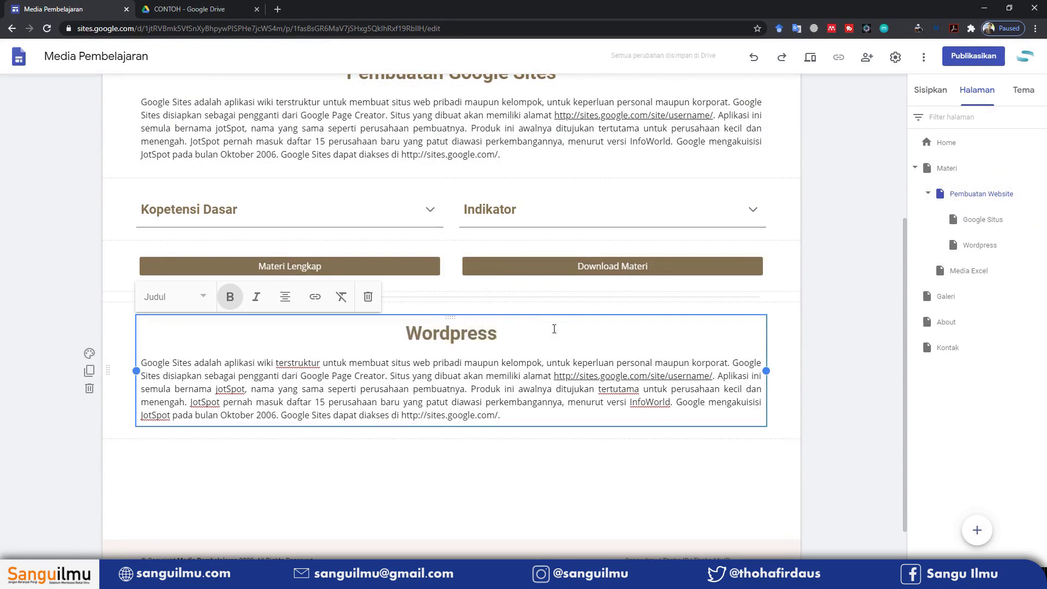
click(843, 250)
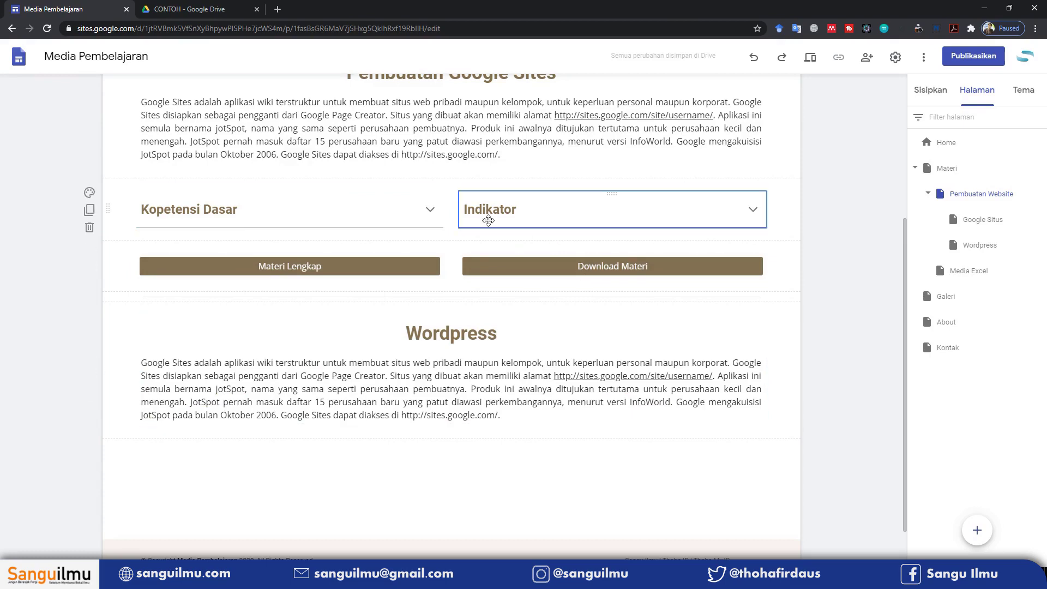
Copy the Kopetensi Dasar and Indikator dropdowns below the Wordpress section and check their contents
click(89, 213)
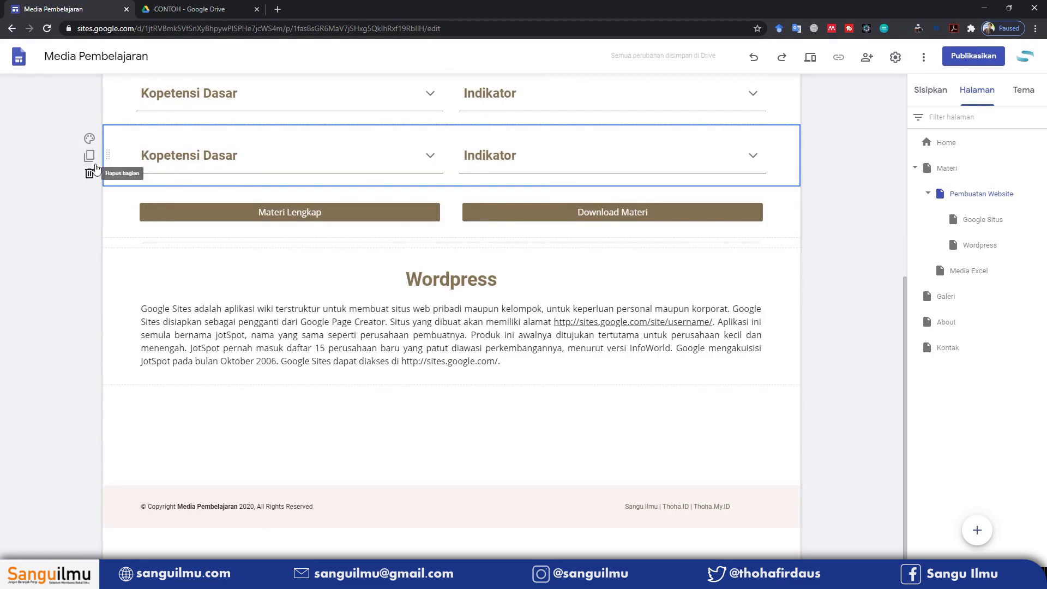
drag(109, 158, 116, 360)
click(370, 272)
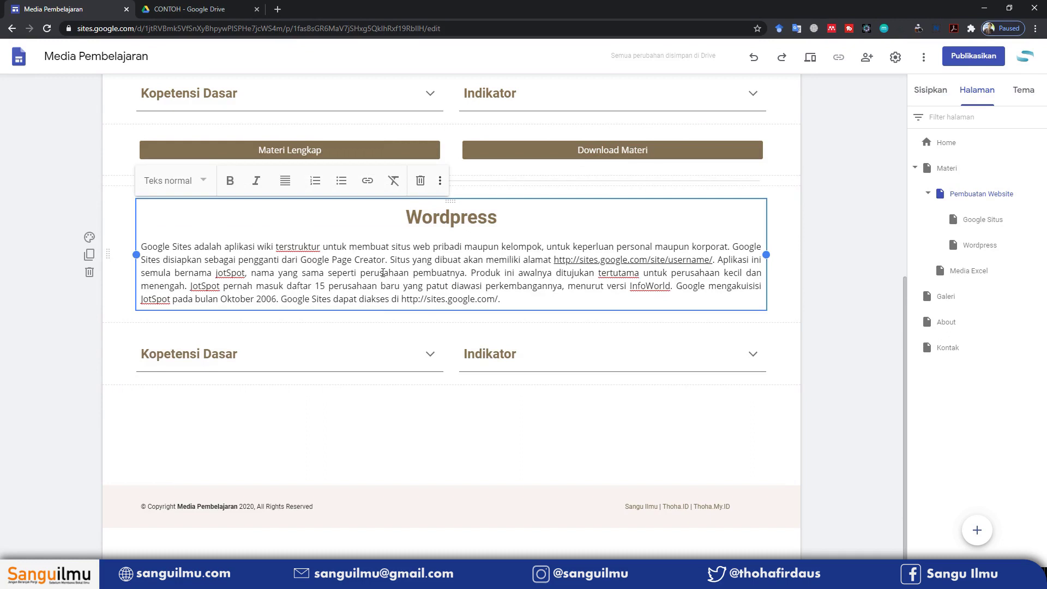
click(430, 353)
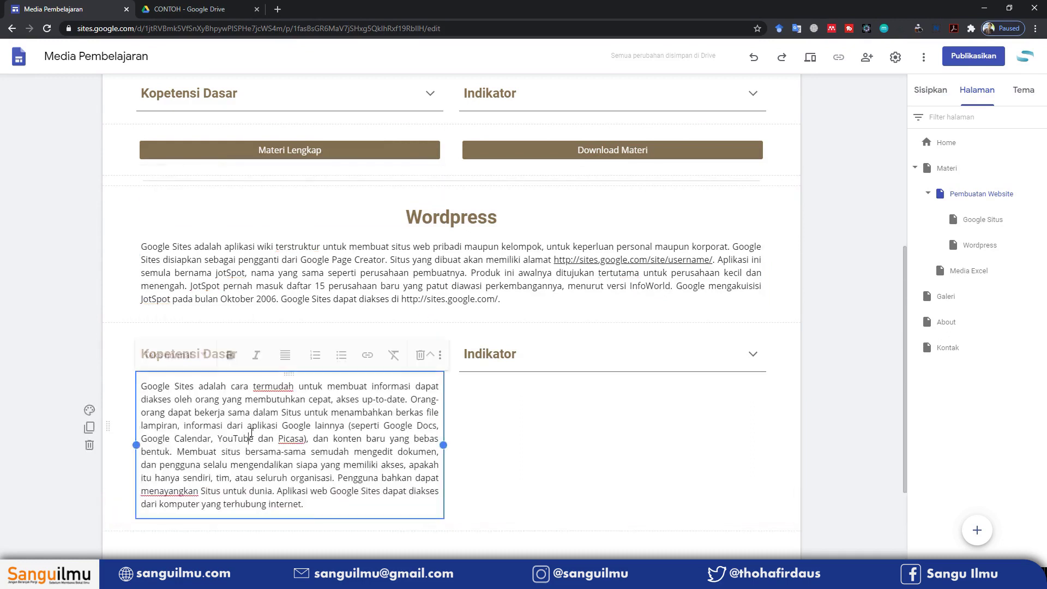
click(753, 354)
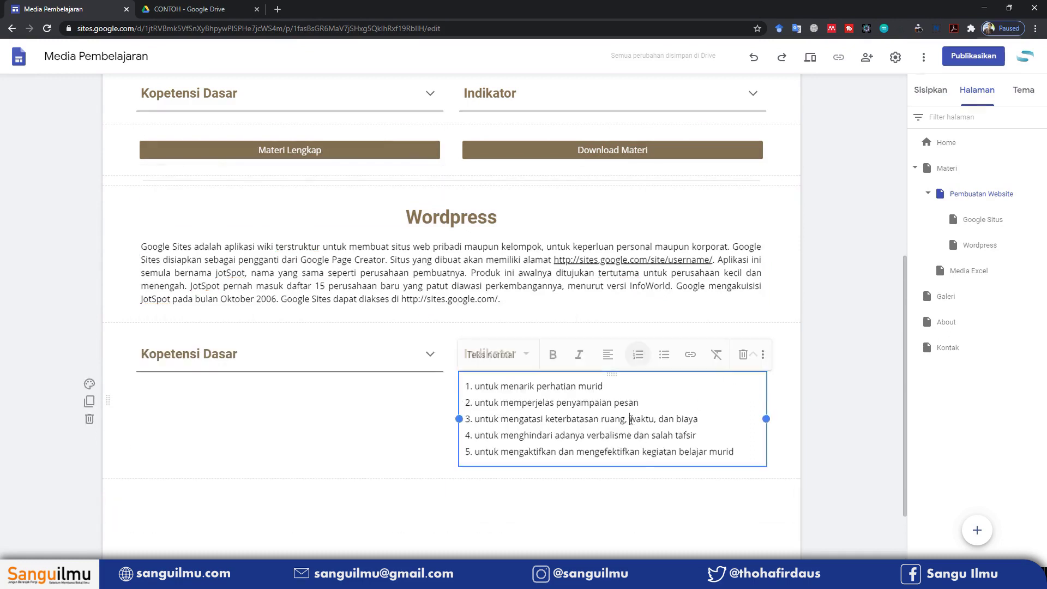
click(838, 249)
scroll(538, 297, up, 4)
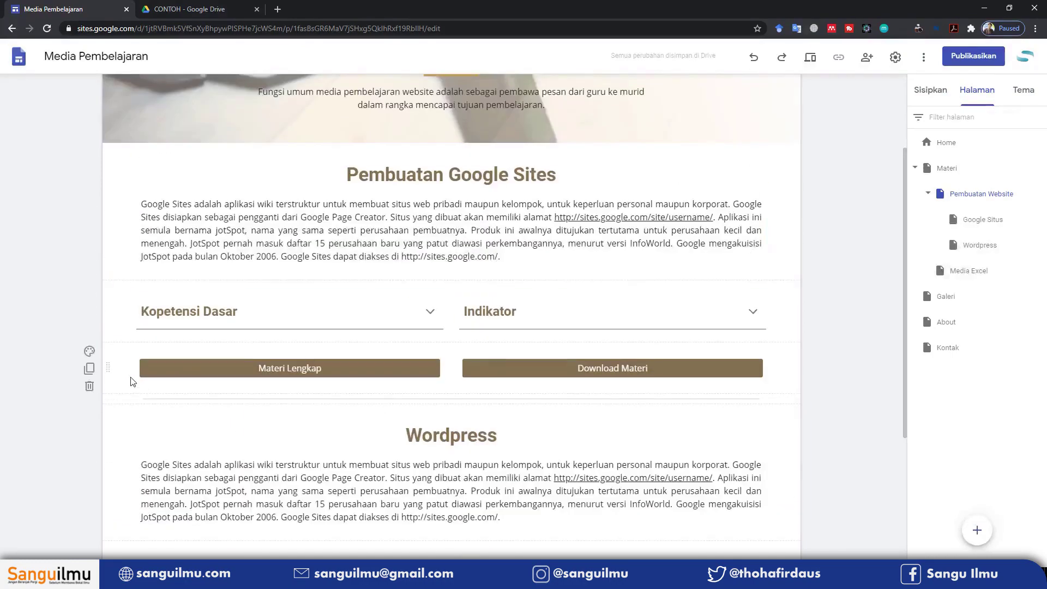
Copy the Materi Lengkap and Download Materi buttons below the new dropdowns
click(100, 370)
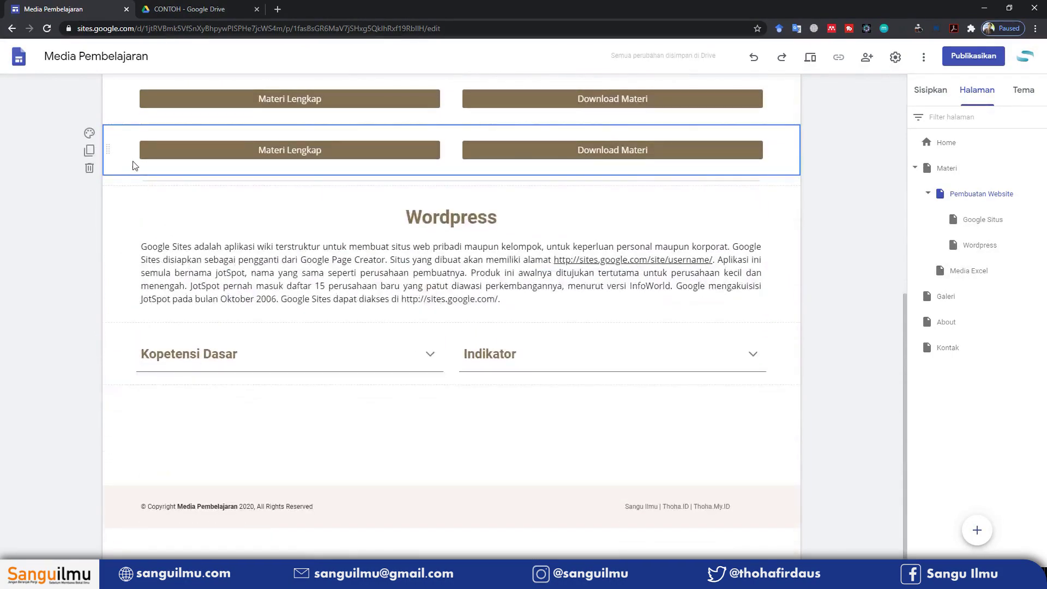
drag(109, 158, 120, 412)
scroll(219, 407, up, 3)
scroll(763, 272, down, 2)
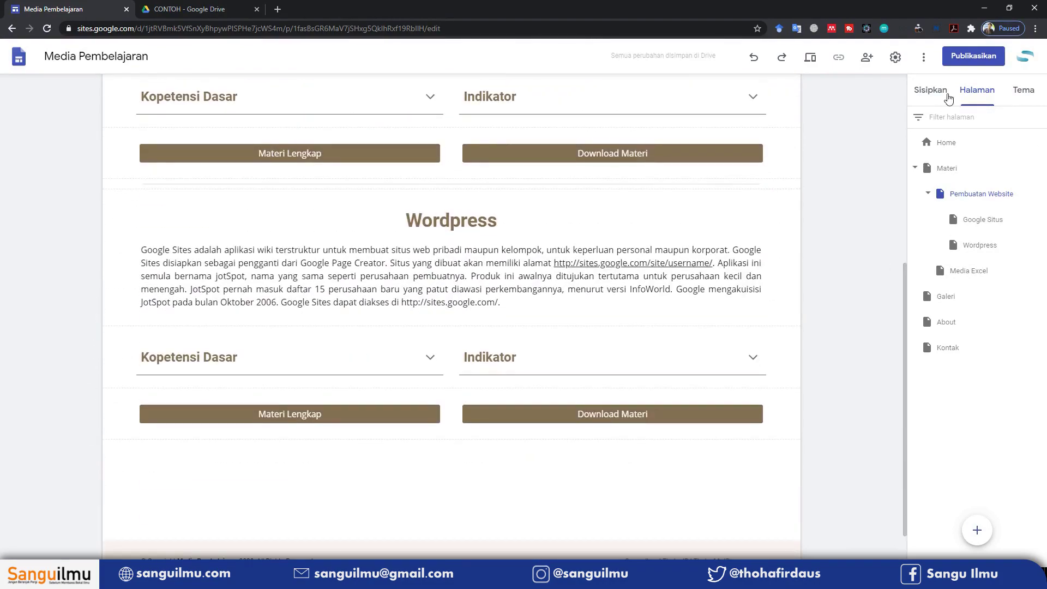
Insert a divider line after the last section
click(930, 90)
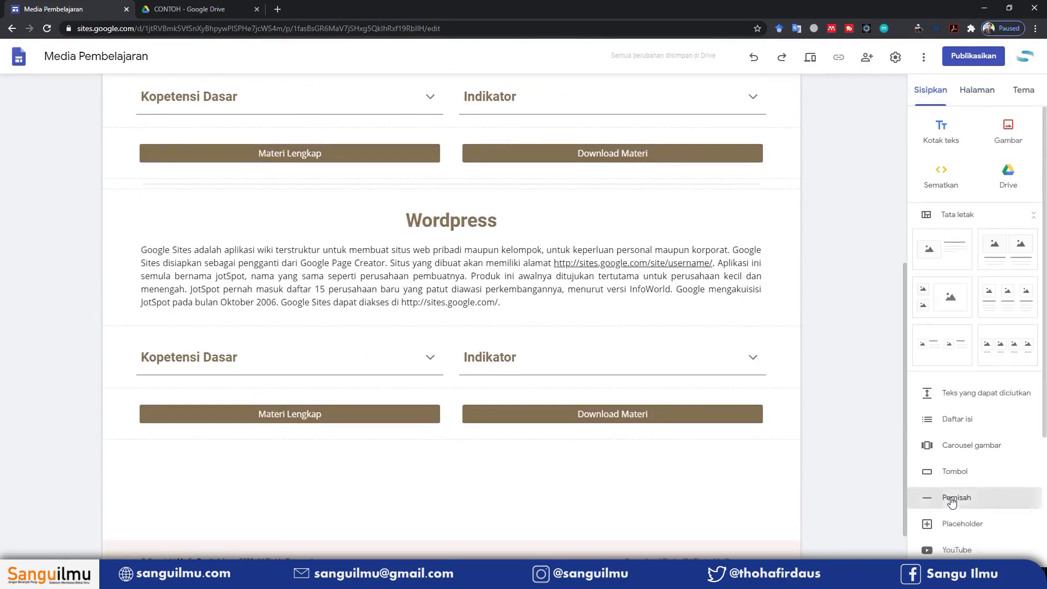
click(957, 496)
scroll(369, 405, up, 2)
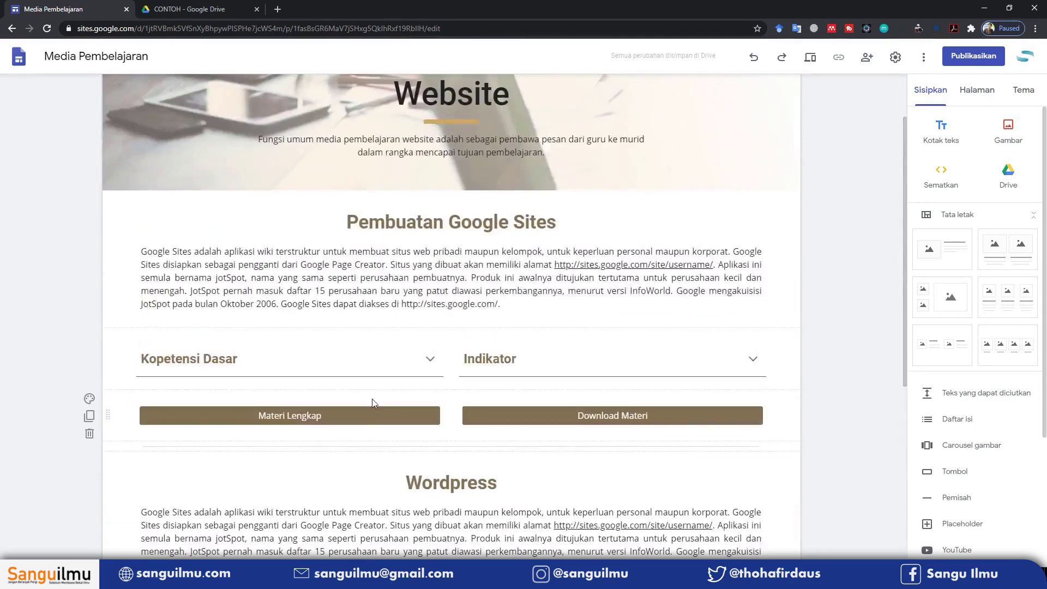
scroll(370, 405, down, 5)
Select the word 'patut' in the Wordpress text, then deselect the text box
click(441, 291)
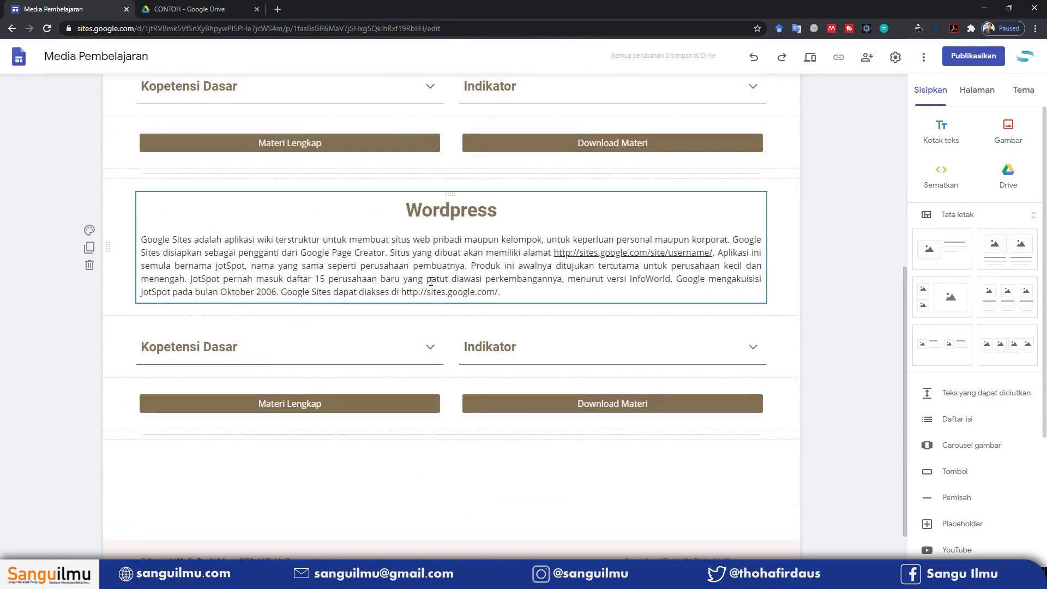
double_click(431, 281)
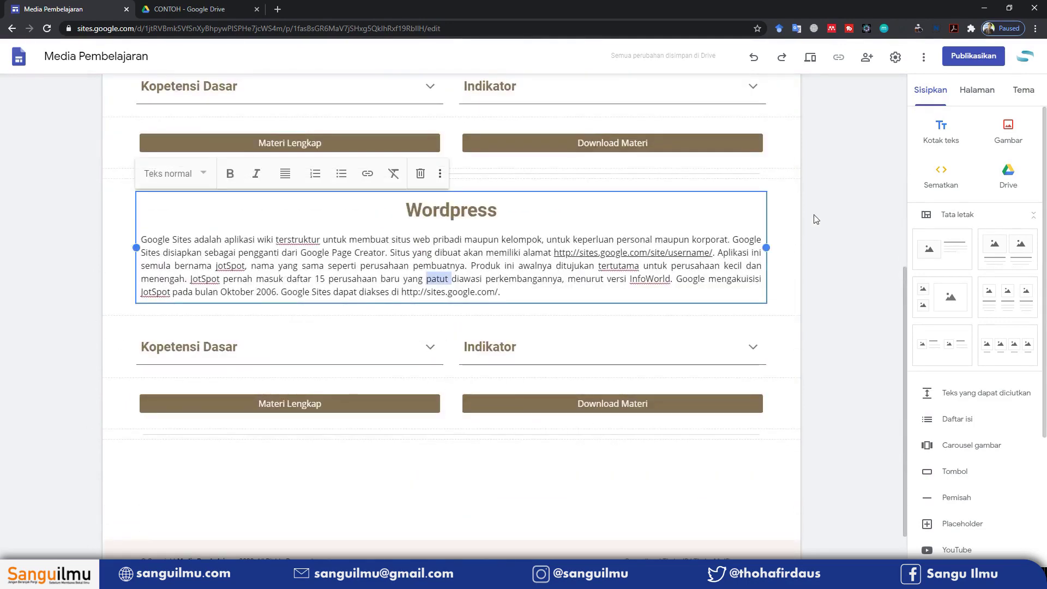
click(857, 208)
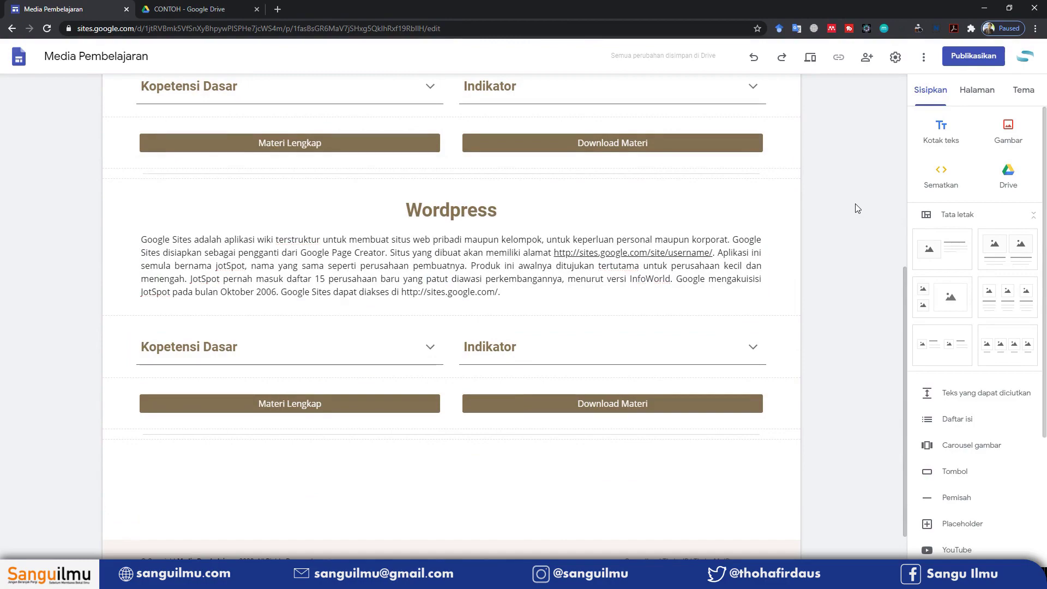
scroll(509, 241, up, 10)
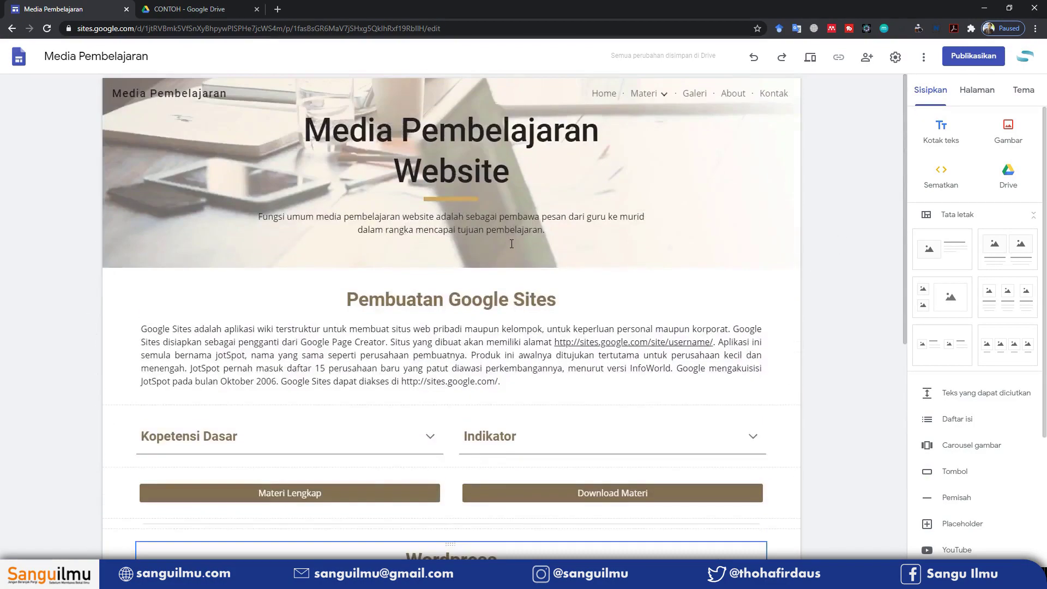
scroll(509, 242, down, 10)
scroll(509, 242, up, 5)
Open Media Excel from the Materi menu and replace the Pembuatan Soal title with 'Media Excel'
mouse_move(649, 93)
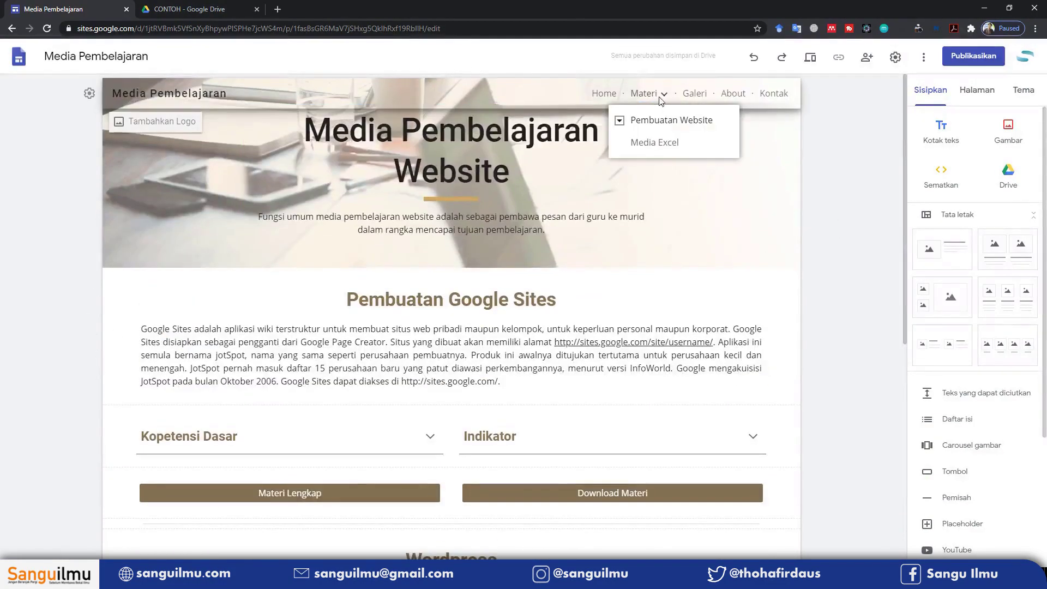
click(656, 144)
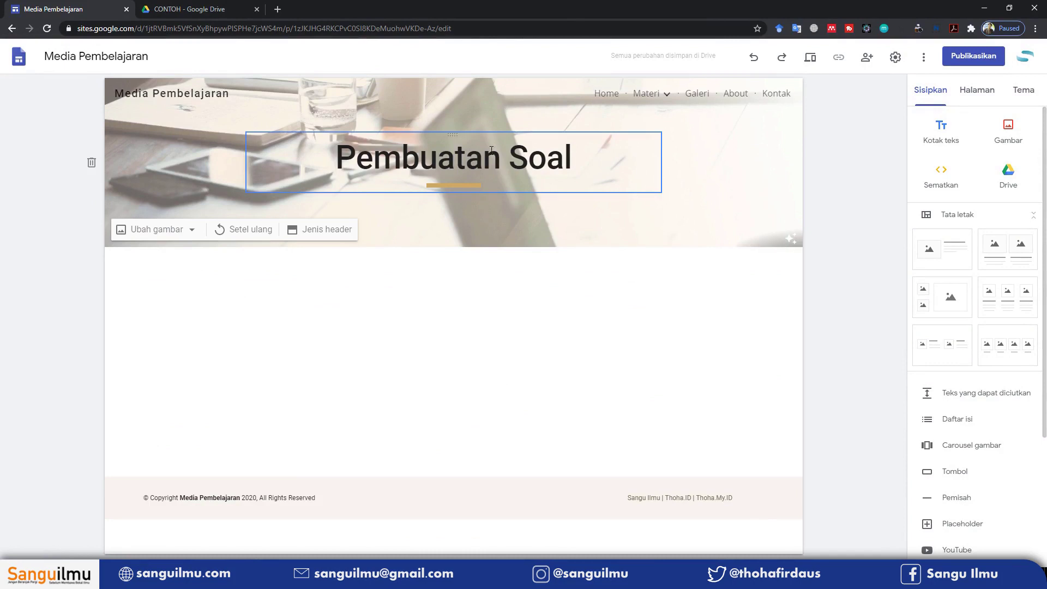
drag(336, 160, 564, 162)
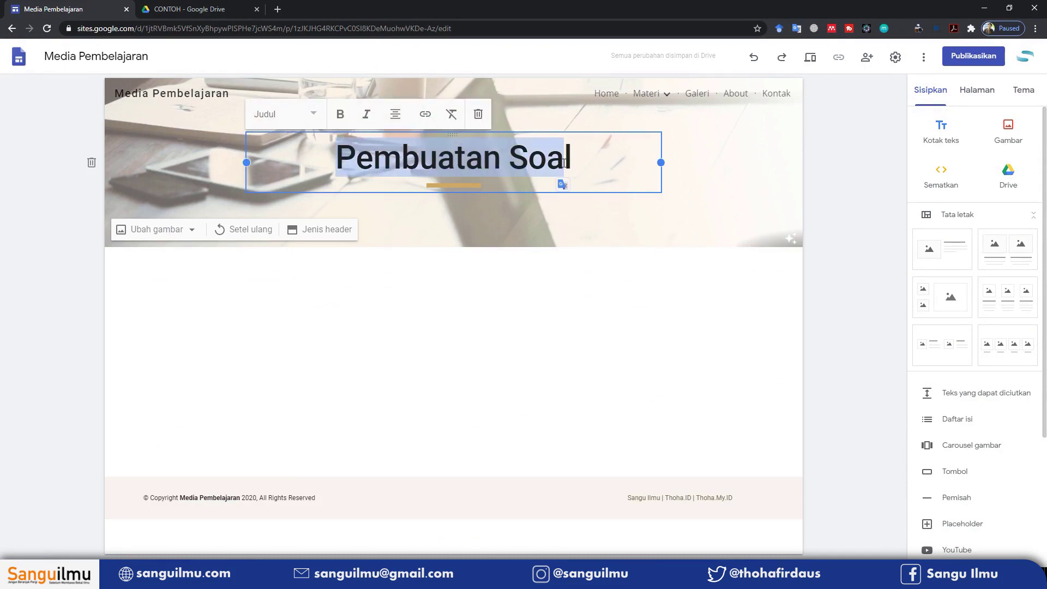
text(M)
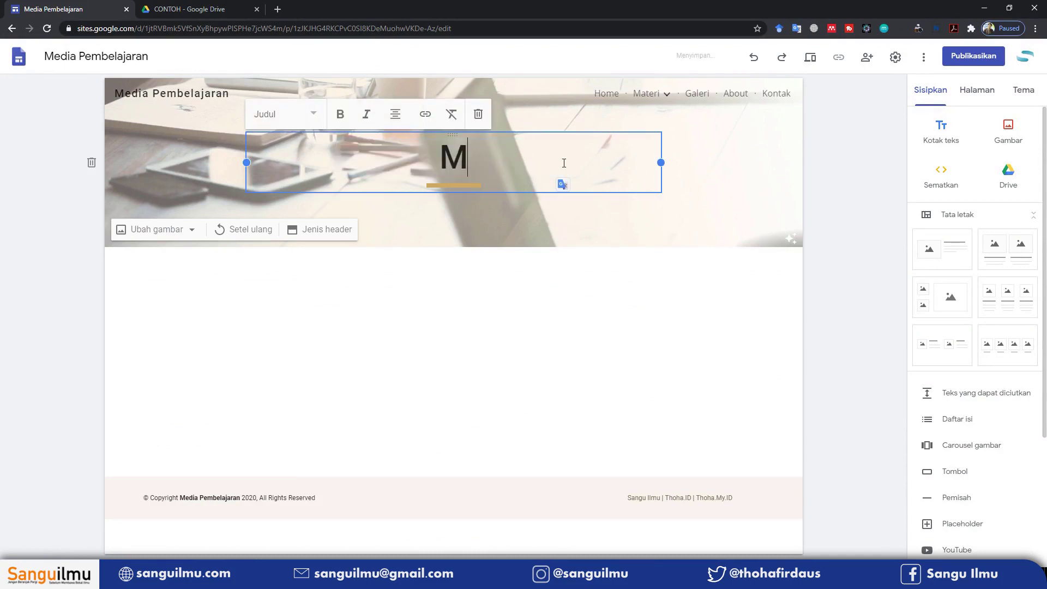
text(edia Ex)
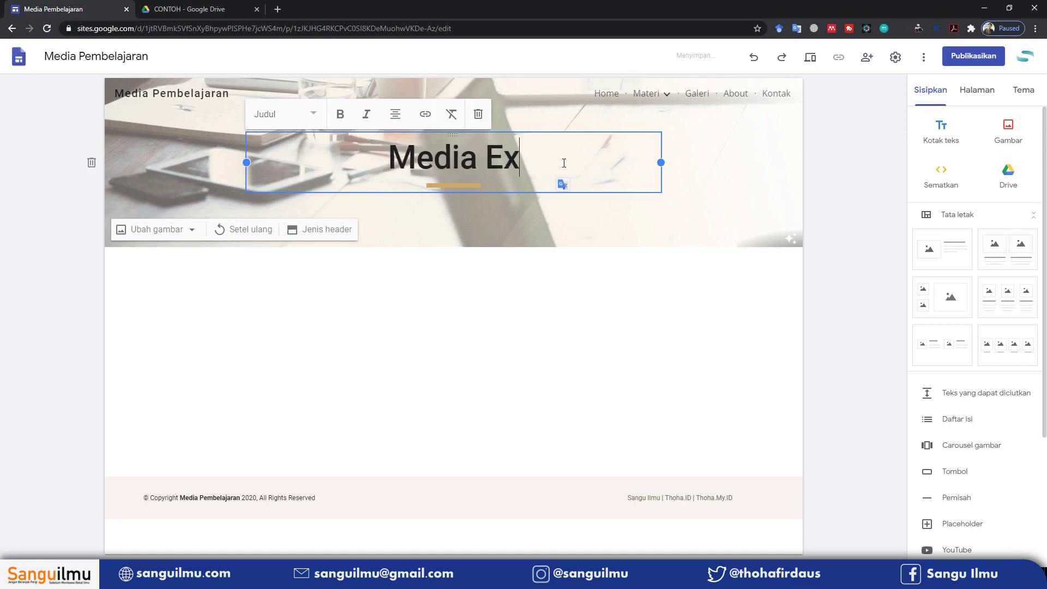
text(cel)
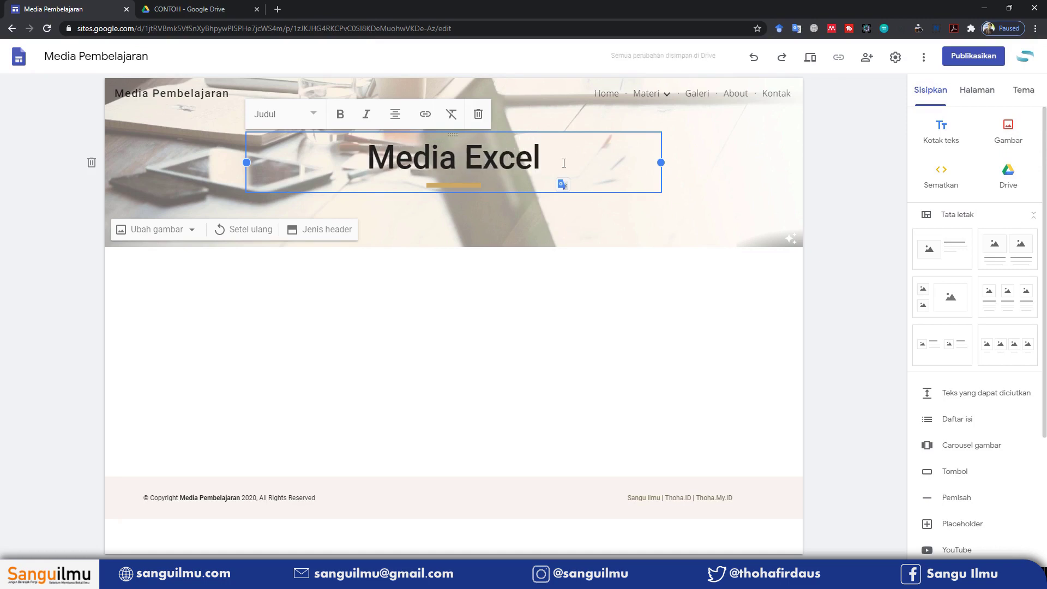
click(539, 271)
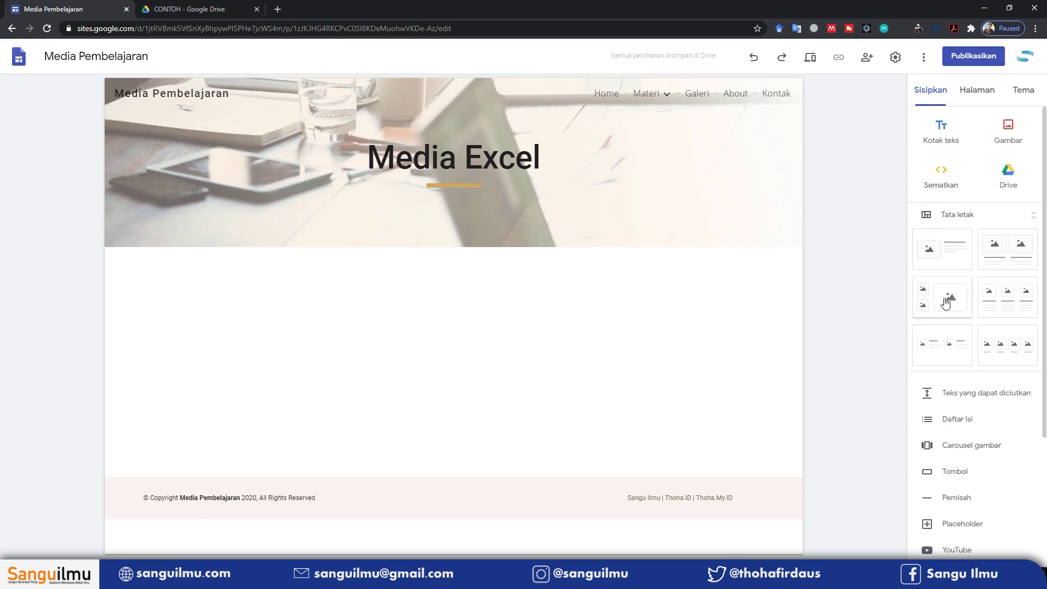
Start a YouTube embed and search for 'Media Pembelajaran Excel'
scroll(974, 382, down, 3)
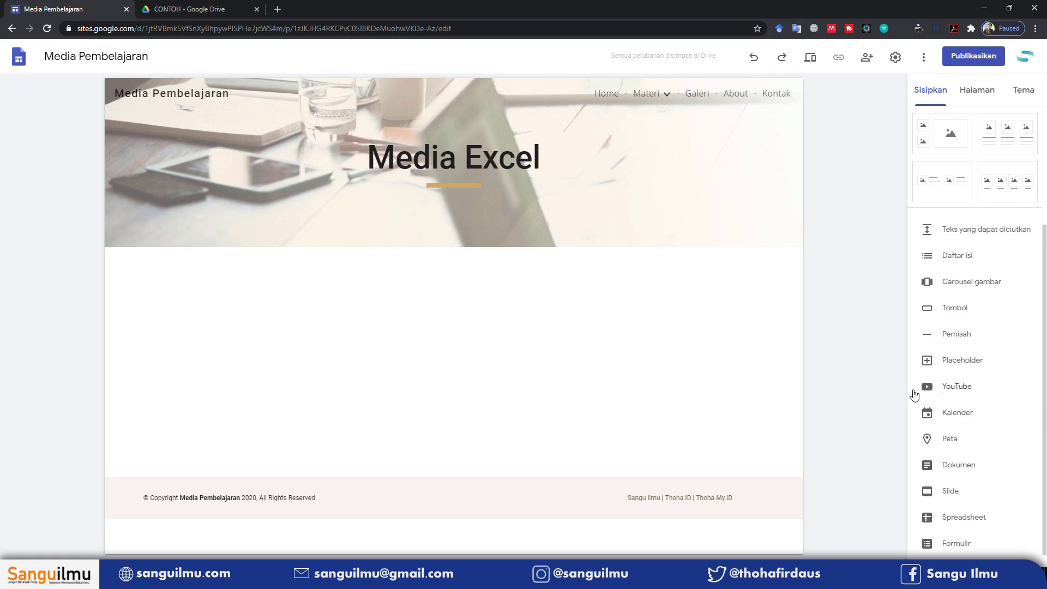
click(944, 388)
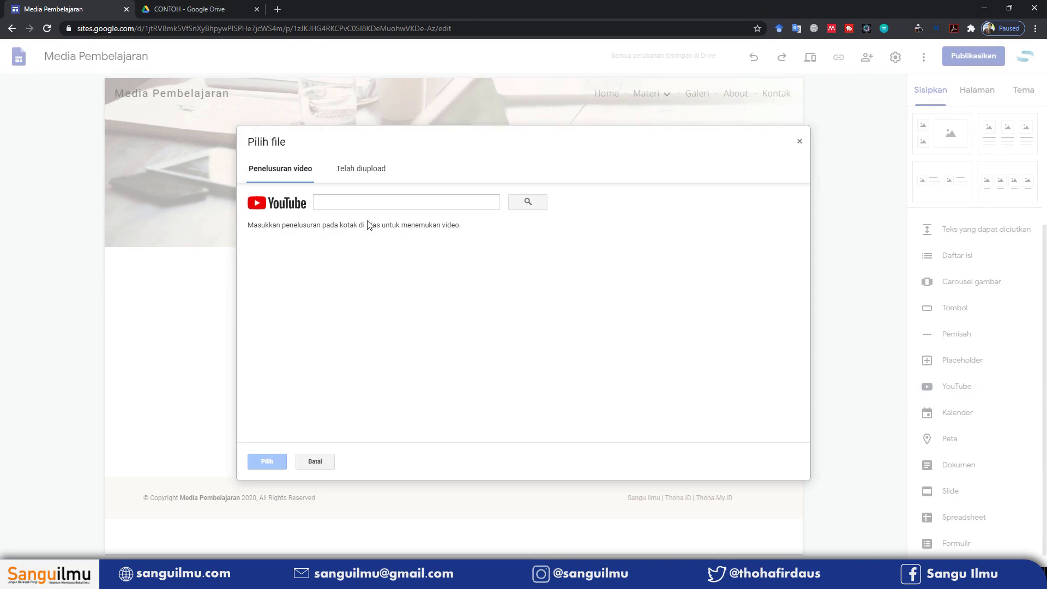
click(356, 202)
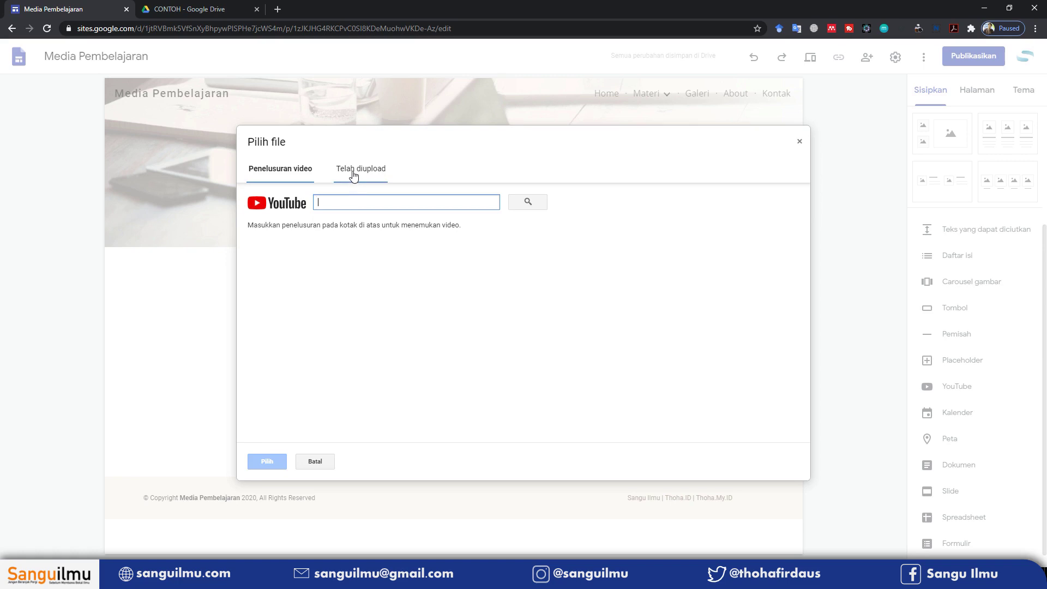
click(355, 172)
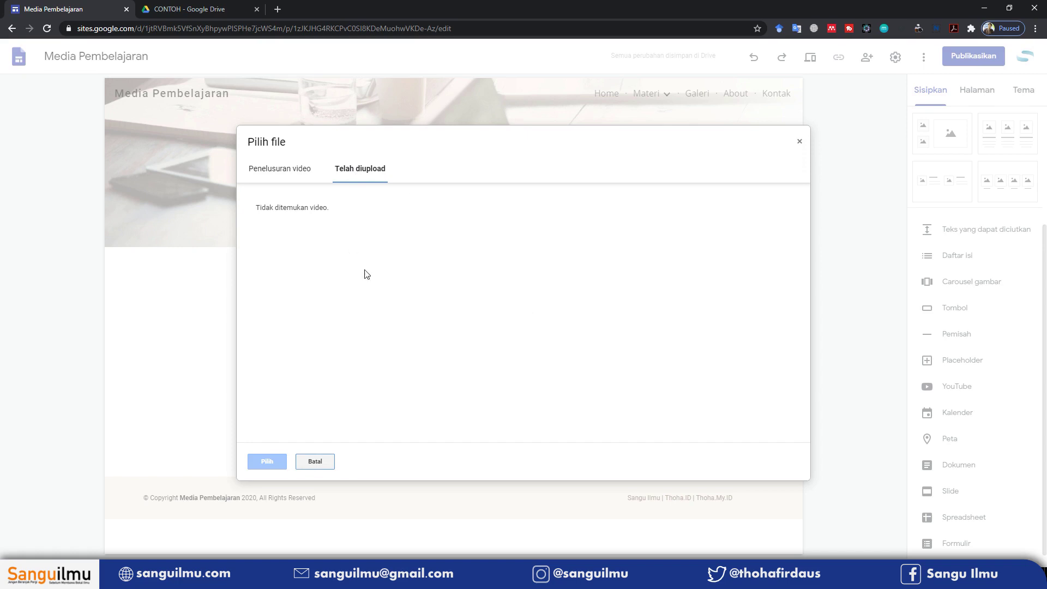
click(272, 171)
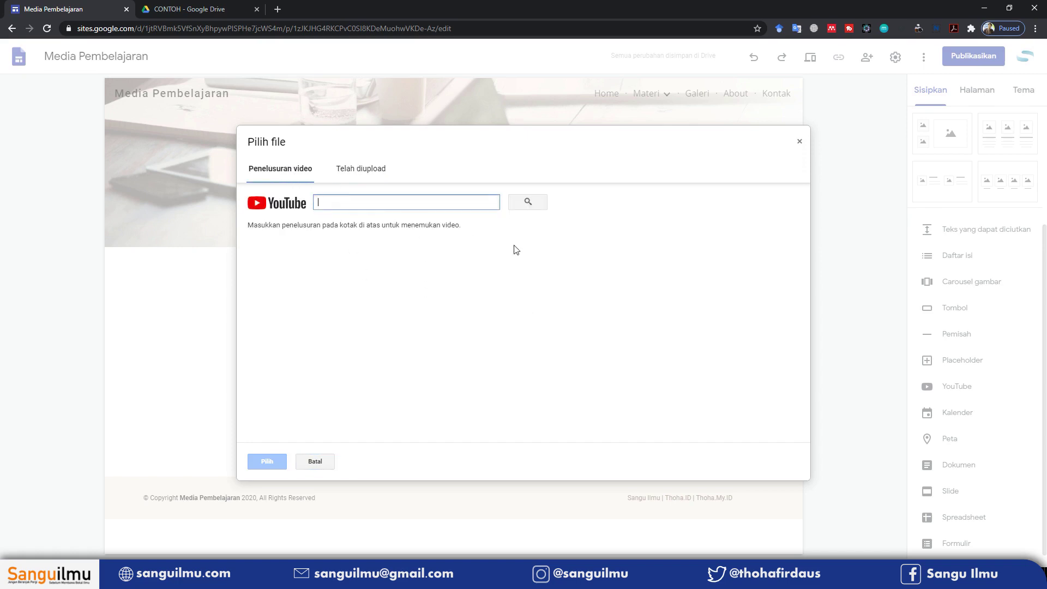
text(Media Pembelajaran Excel)
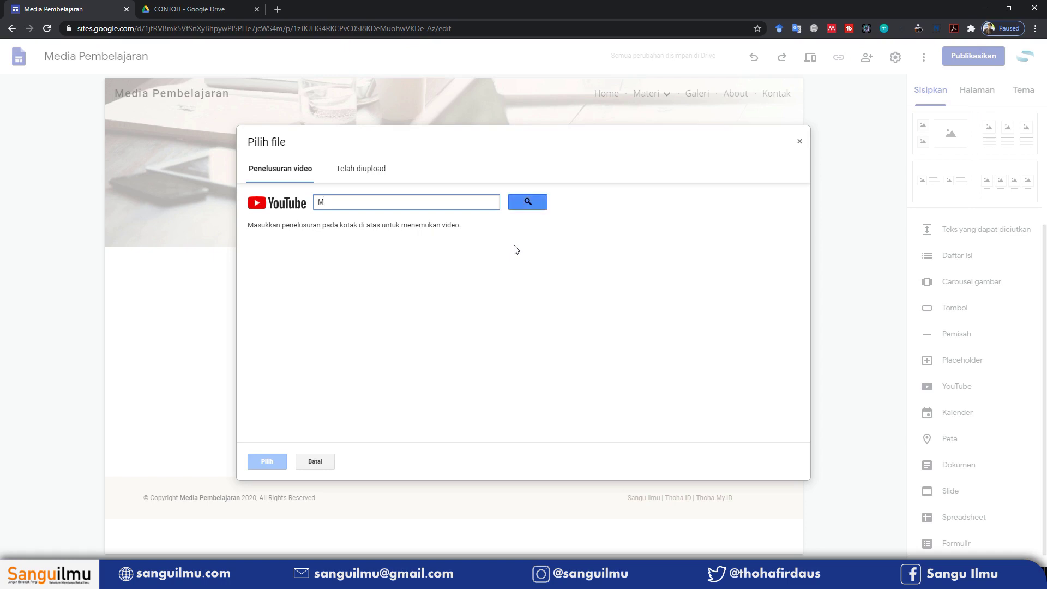
click(528, 205)
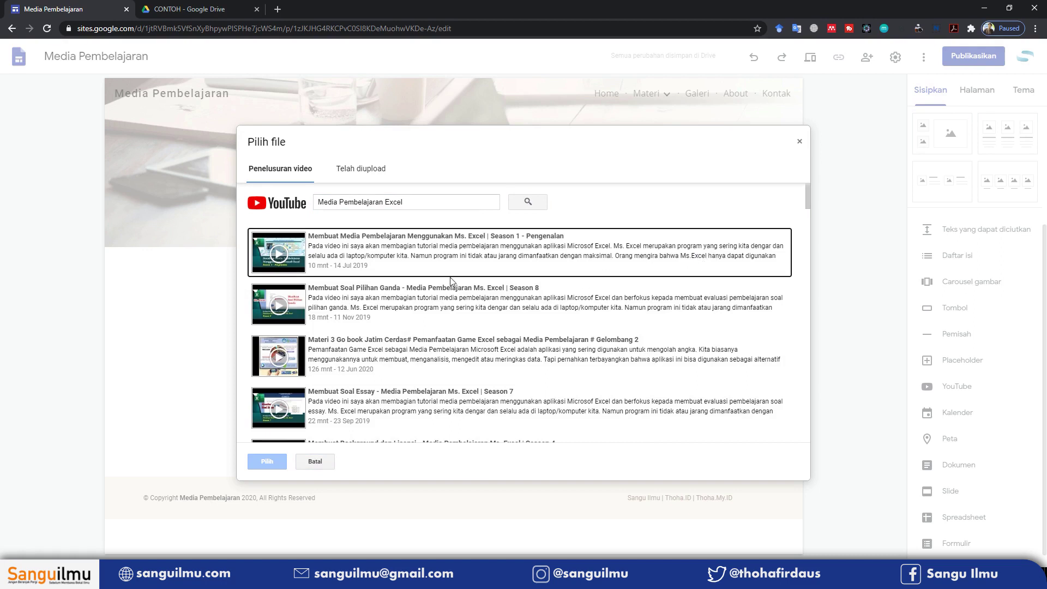
Select the Season 1, 7, 3, 2, 5 and 11 tutorials and insert them
click(517, 252)
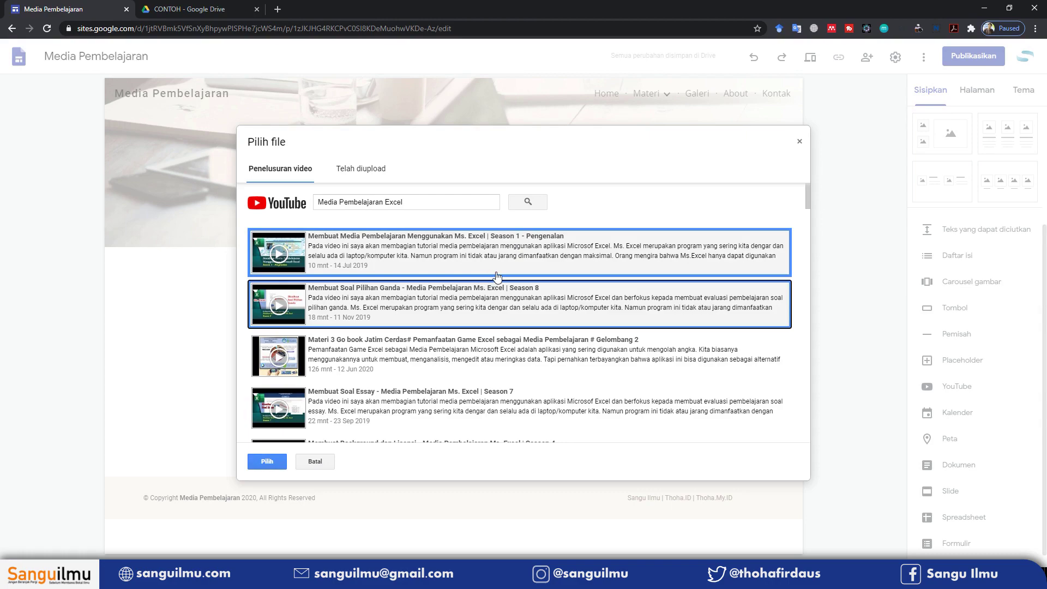
click(479, 402)
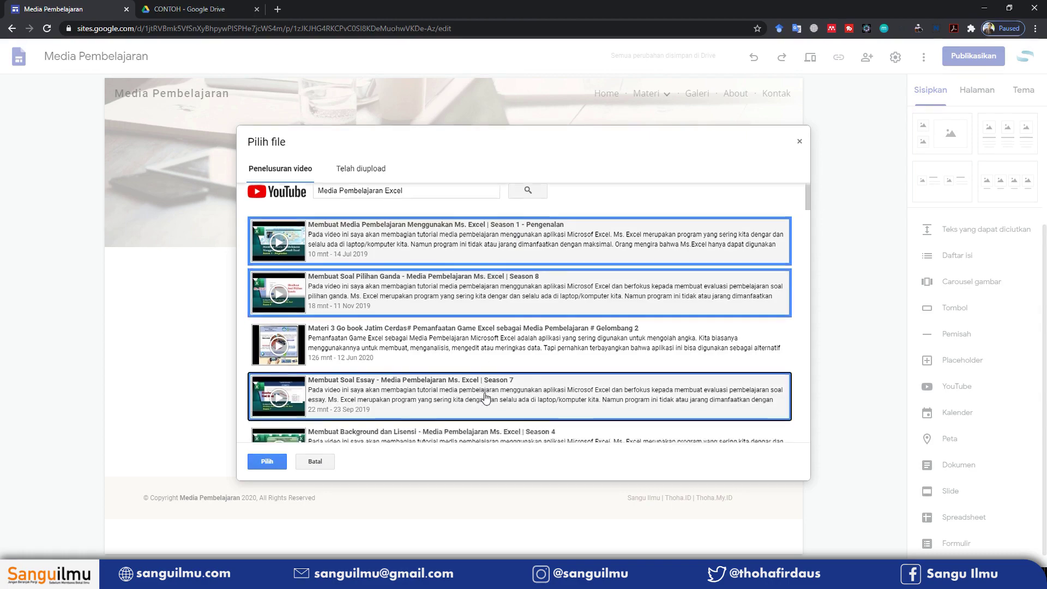
scroll(487, 386, down, 2)
click(463, 407)
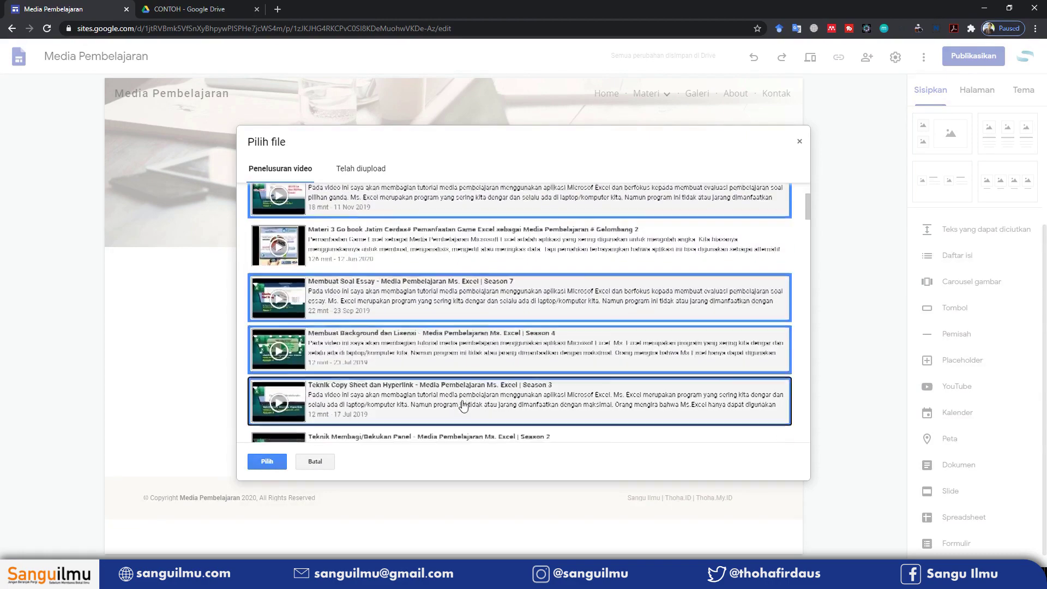
scroll(463, 405, down, 2)
click(465, 344)
click(448, 402)
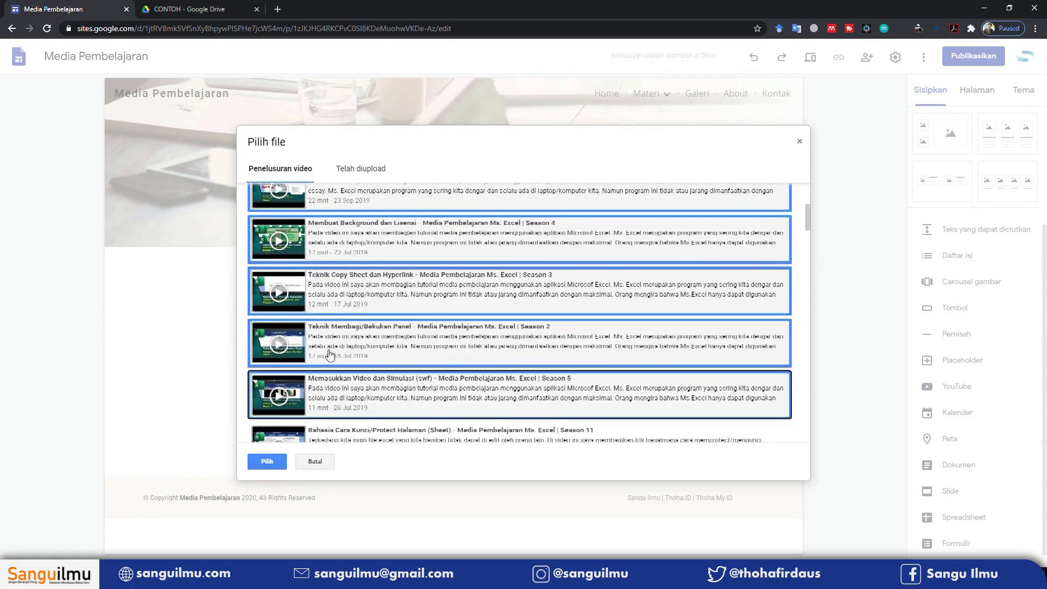
scroll(308, 364, down, 2)
click(369, 339)
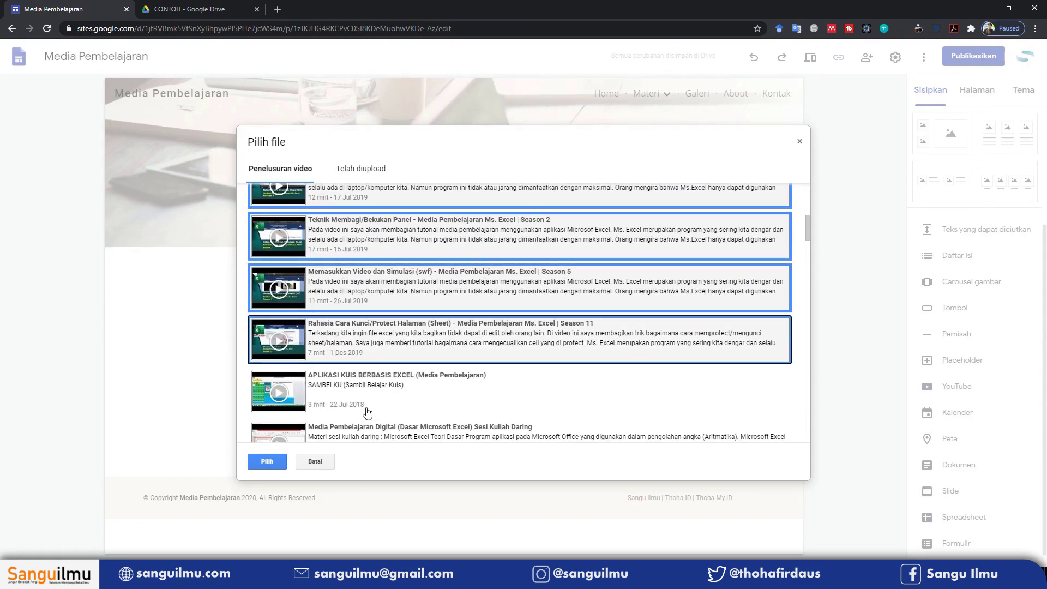
click(268, 462)
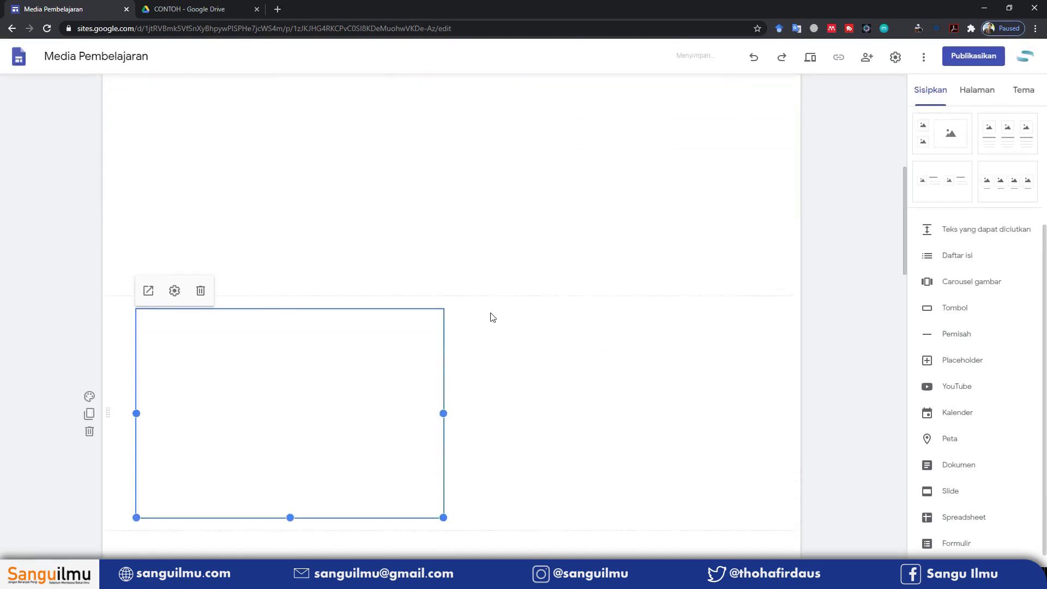
Drag the Season 5, 7, 3 and 4 embeds beside the videos above them, two per row
scroll(543, 312, up, 10)
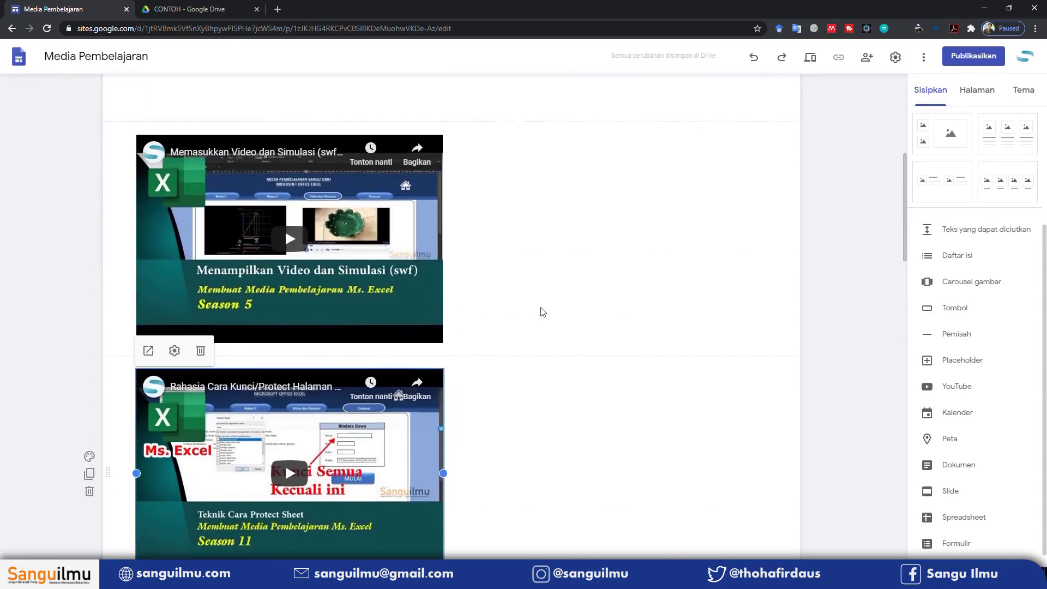
scroll(493, 329, down, 2)
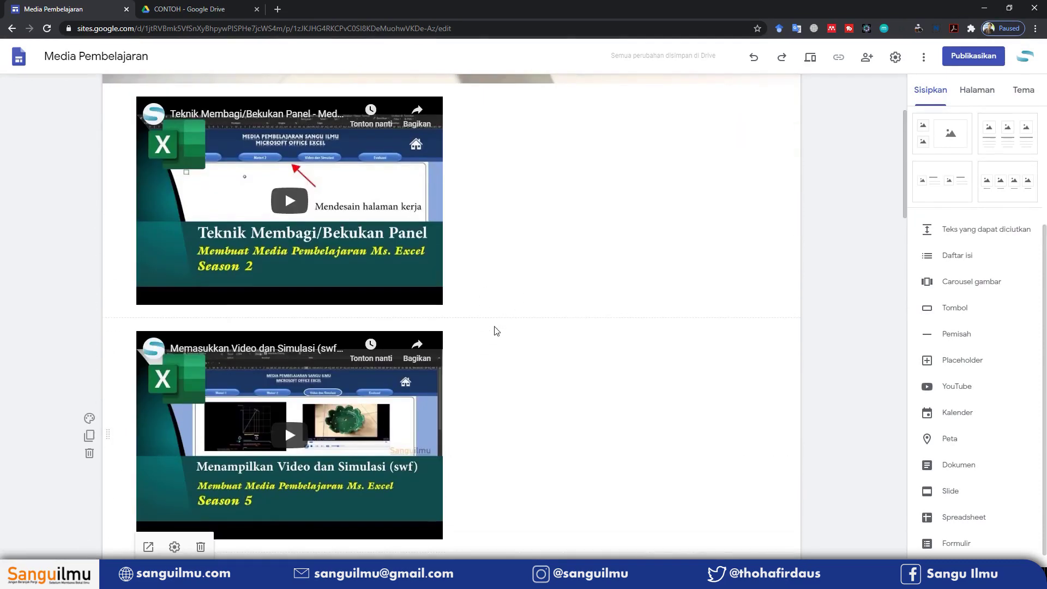
scroll(493, 329, up, 1)
drag(281, 396, 540, 252)
scroll(365, 438, down, 8)
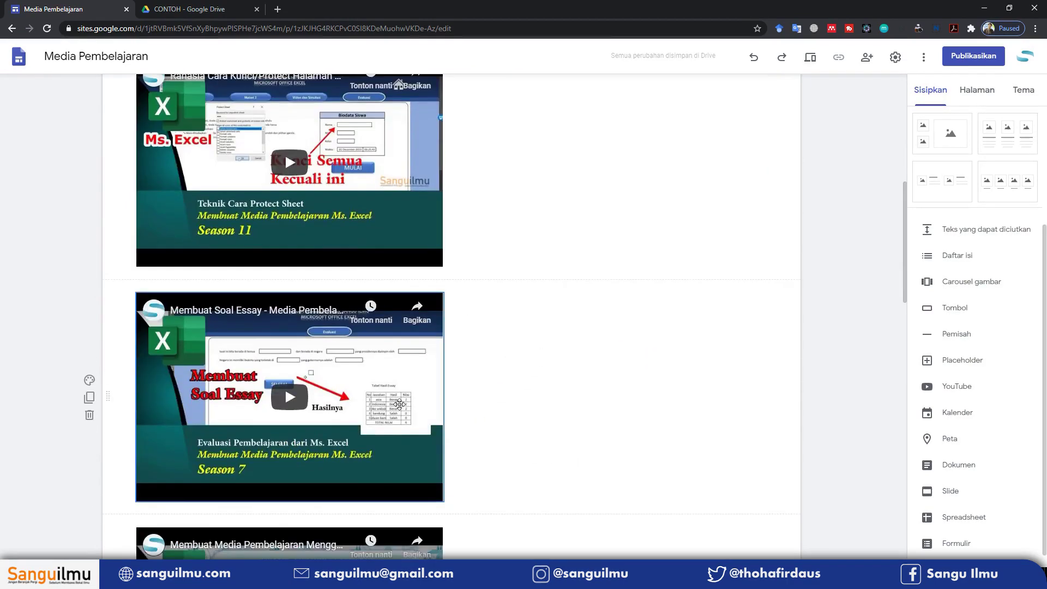
drag(365, 439, 582, 146)
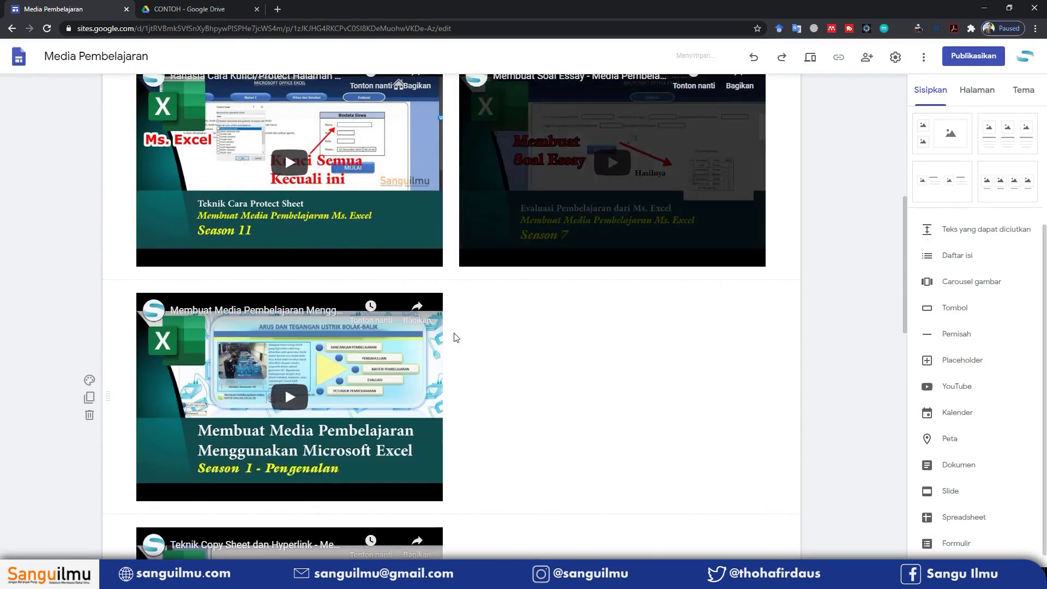
scroll(297, 232, down, 6)
scroll(298, 232, up, 3)
drag(294, 327, 584, 159)
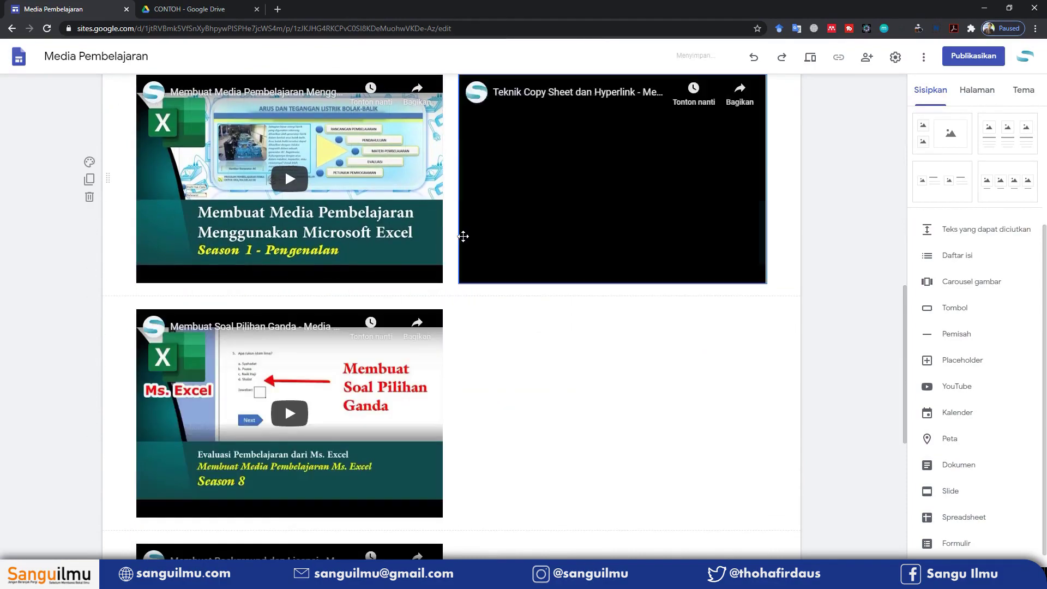
scroll(284, 365, down, 5)
drag(285, 365, 544, 141)
scroll(748, 220, up, 10)
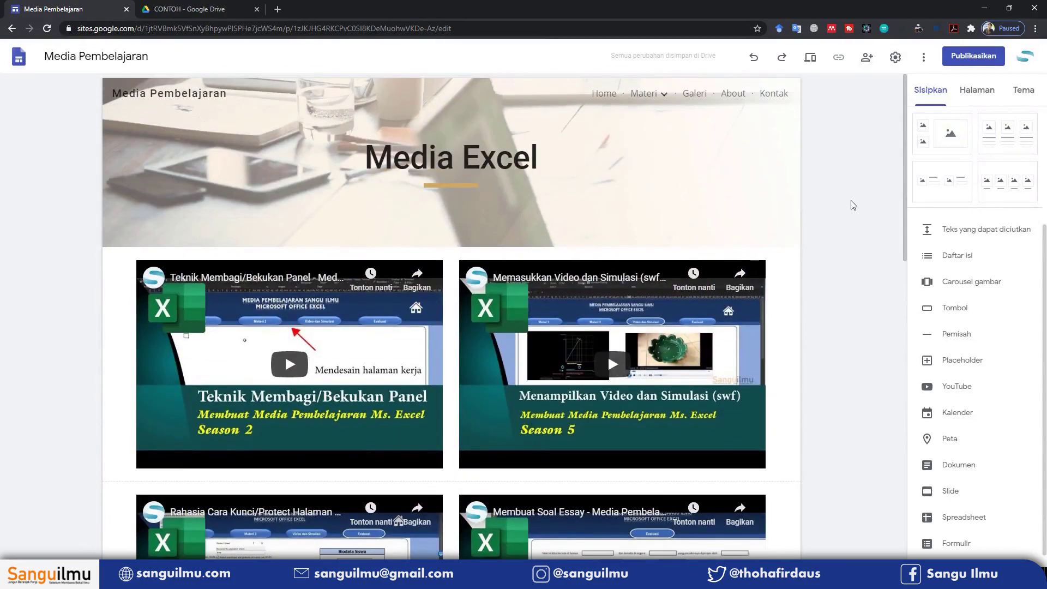
Paste the centred line 'Berisi deskripsi dari media pembelajaran menggunakan aplikasi Excel' below the title
click(543, 160)
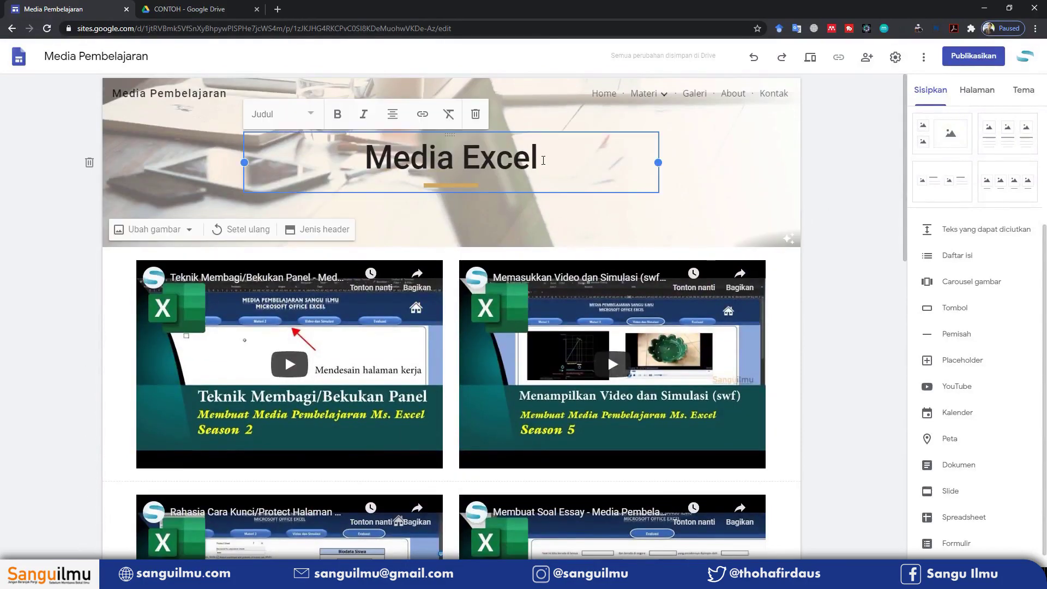
key(Return)
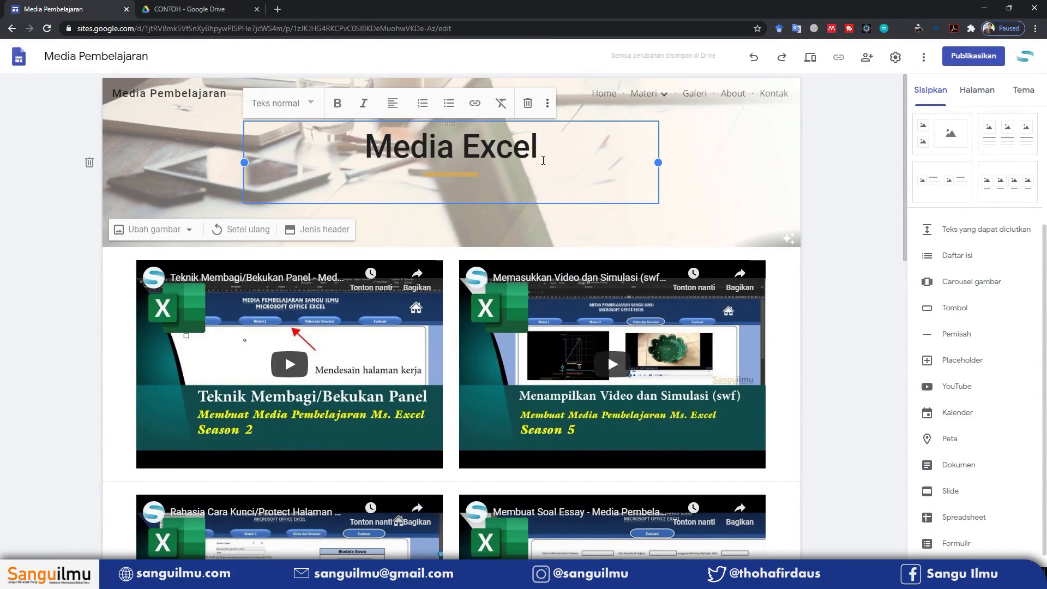
text(Berisi deskripsi dari media pembelajaran menggunakan aplikasi Excel)
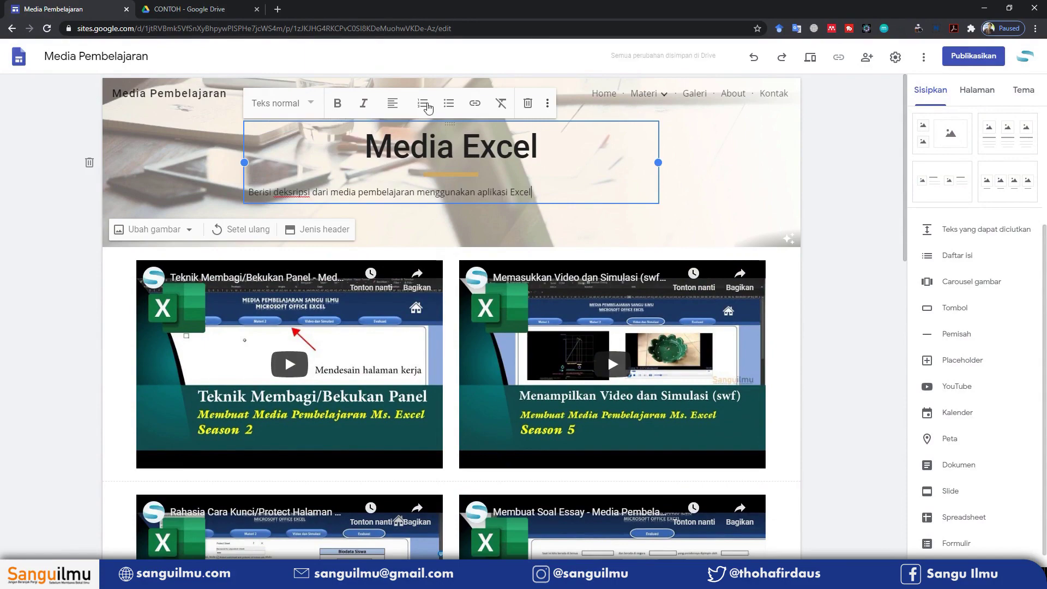
click(398, 106)
click(394, 138)
click(750, 167)
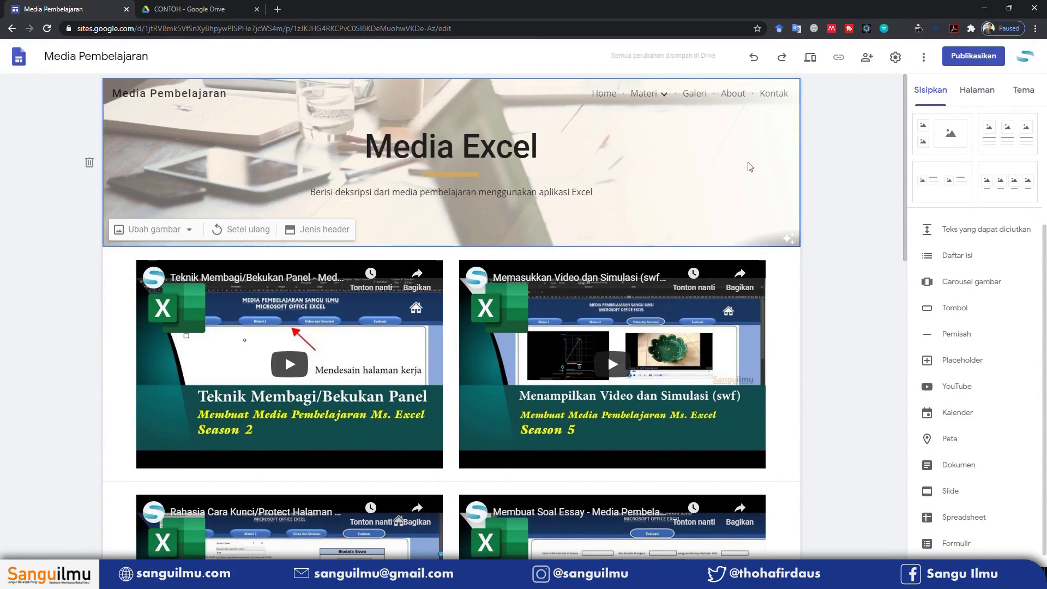
scroll(622, 320, down, 7)
scroll(535, 353, up, 7)
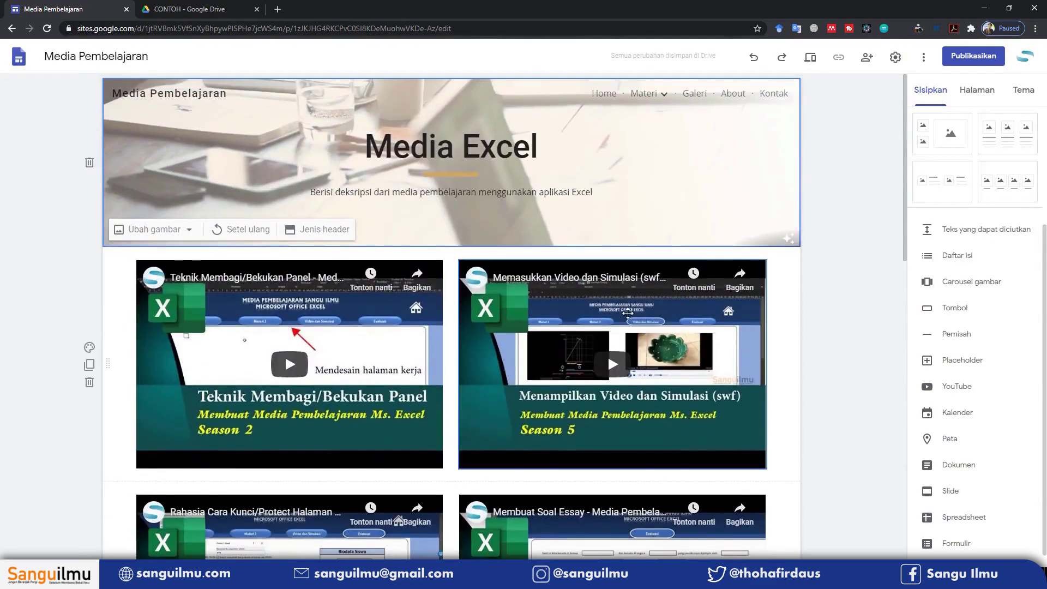
click(862, 200)
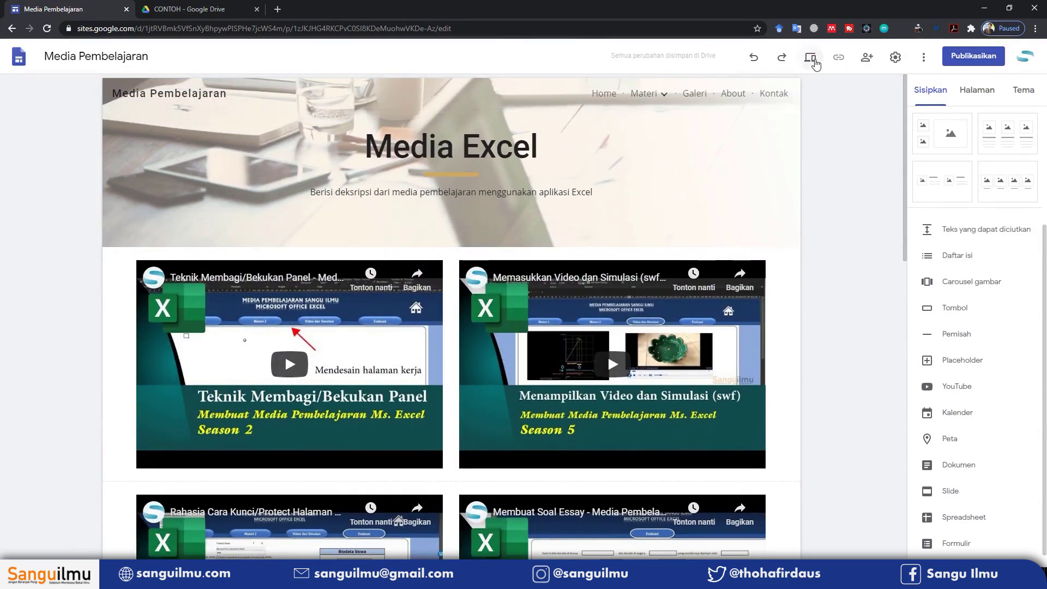
key(ctrl+shift+p)
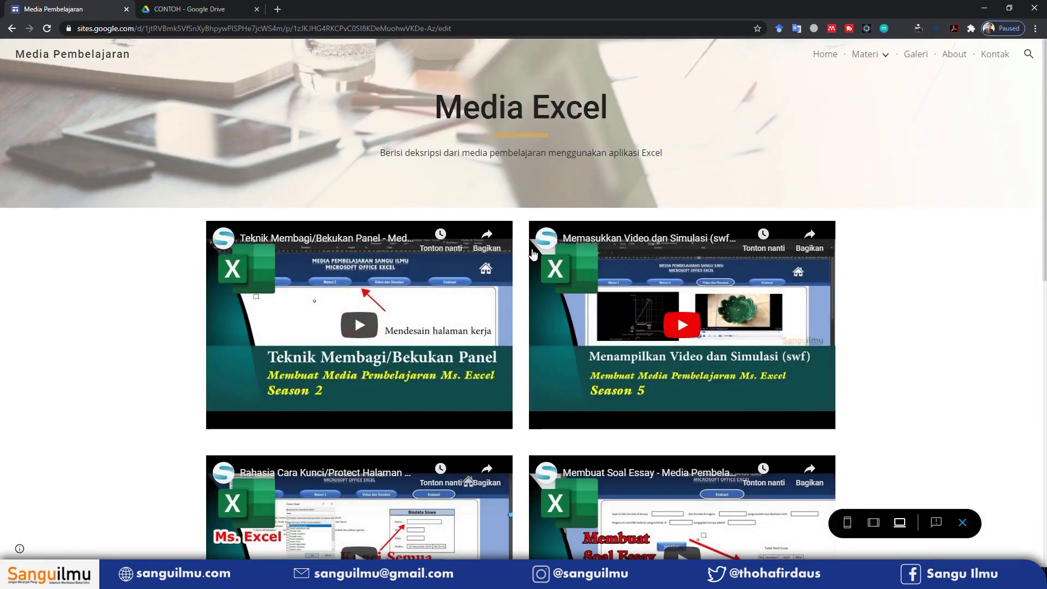
click(358, 334)
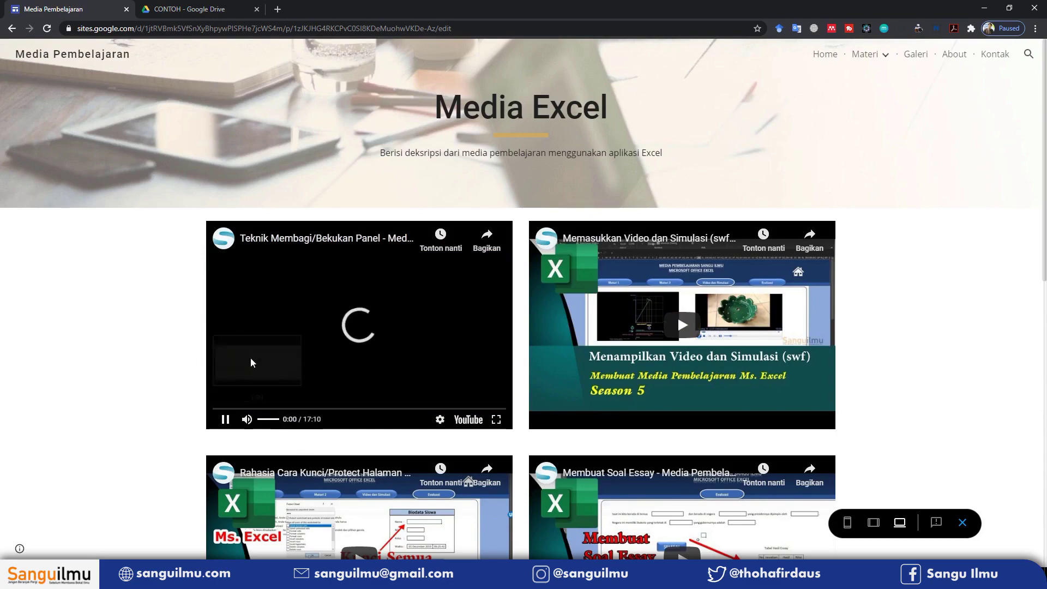
click(232, 418)
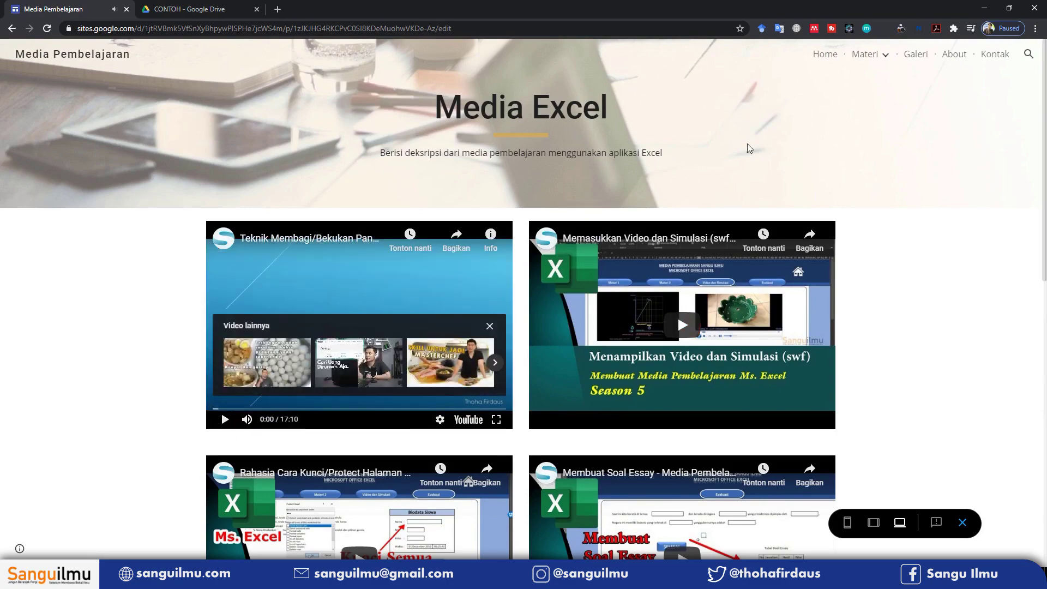
click(962, 522)
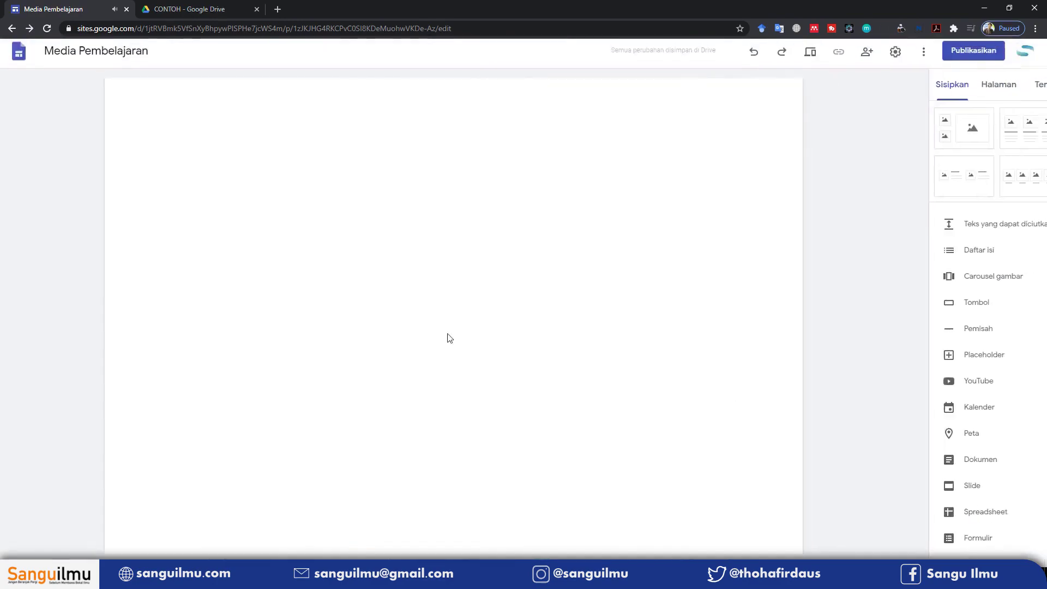
scroll(401, 316, down, 10)
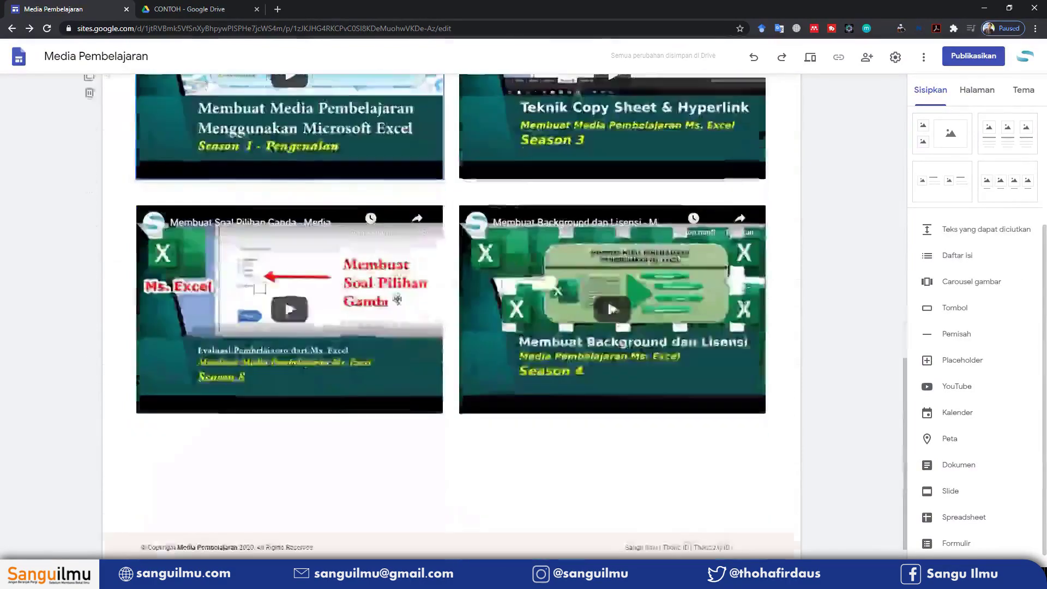
scroll(399, 297, up, 10)
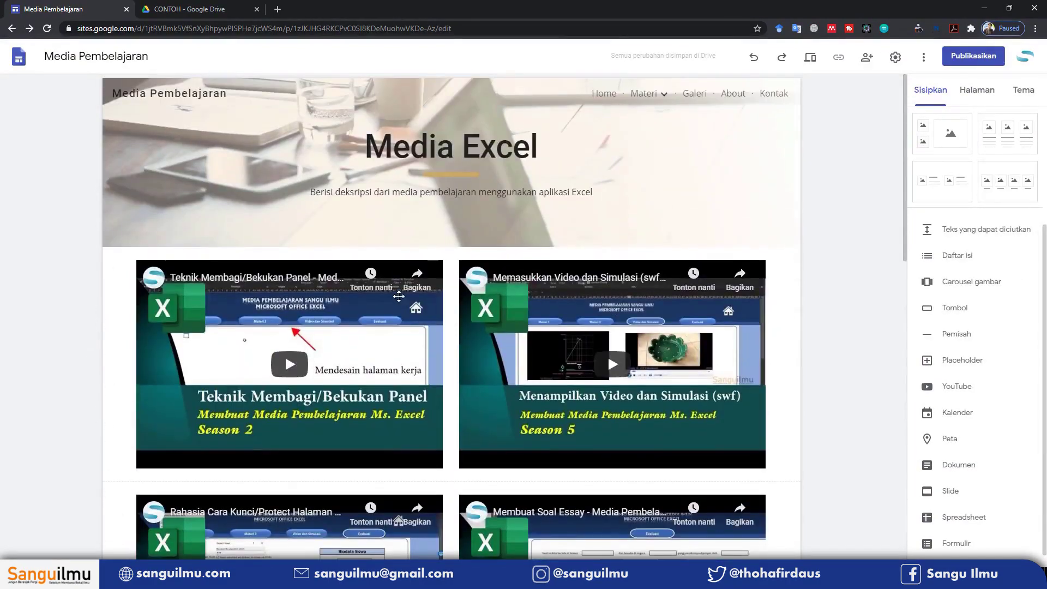